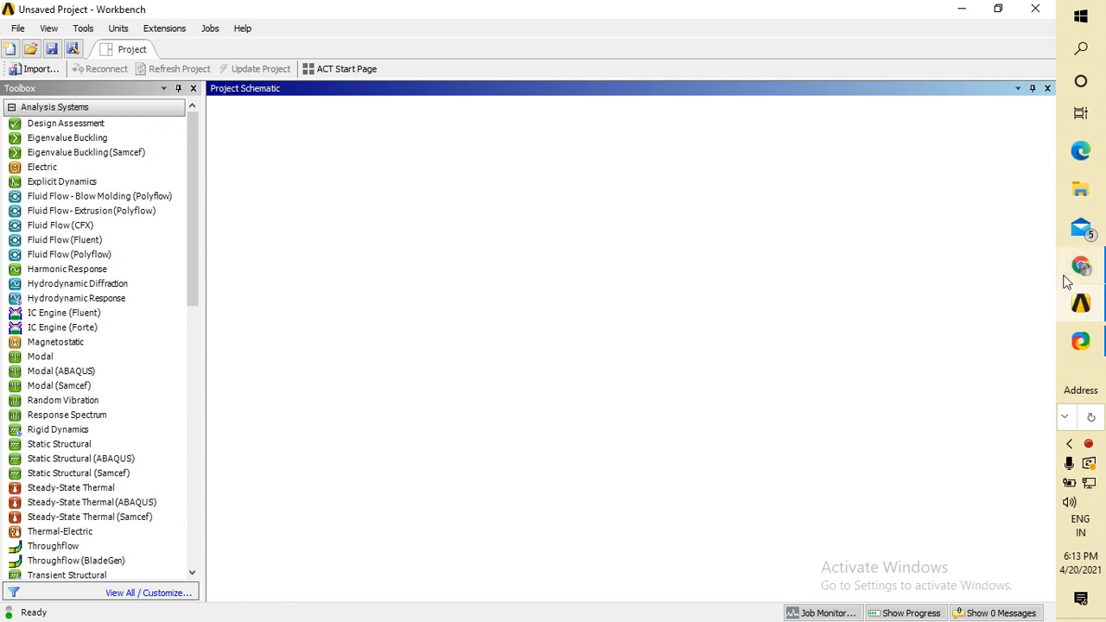
Step: Add a Static Structural analysis system to the project schematic
mouse_move(1070, 281)
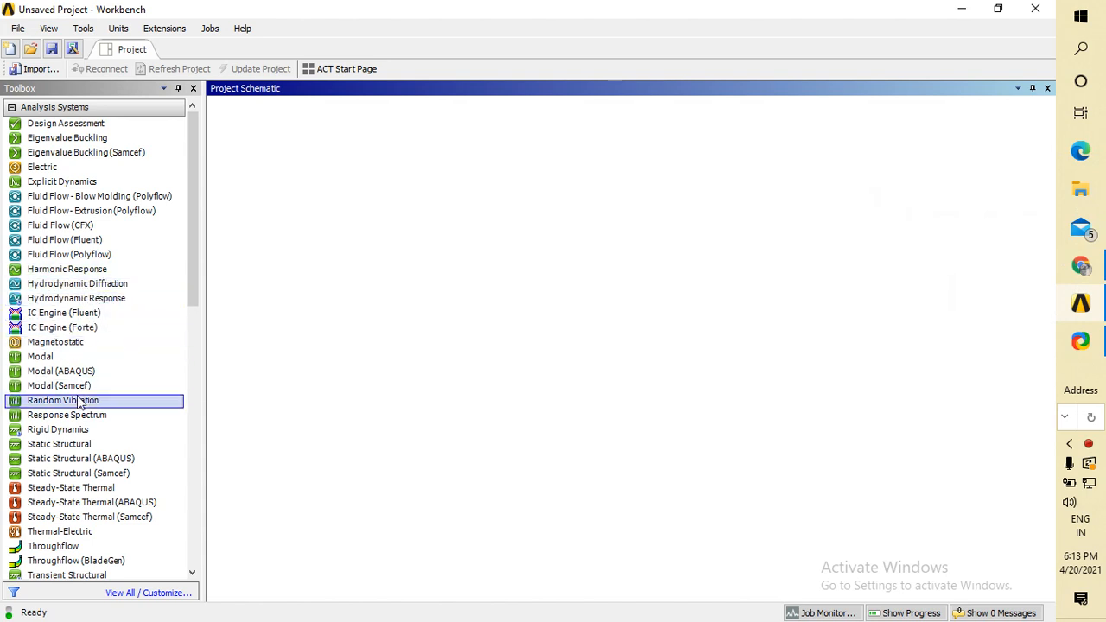
click(95, 430)
scroll(117, 443, down, 1)
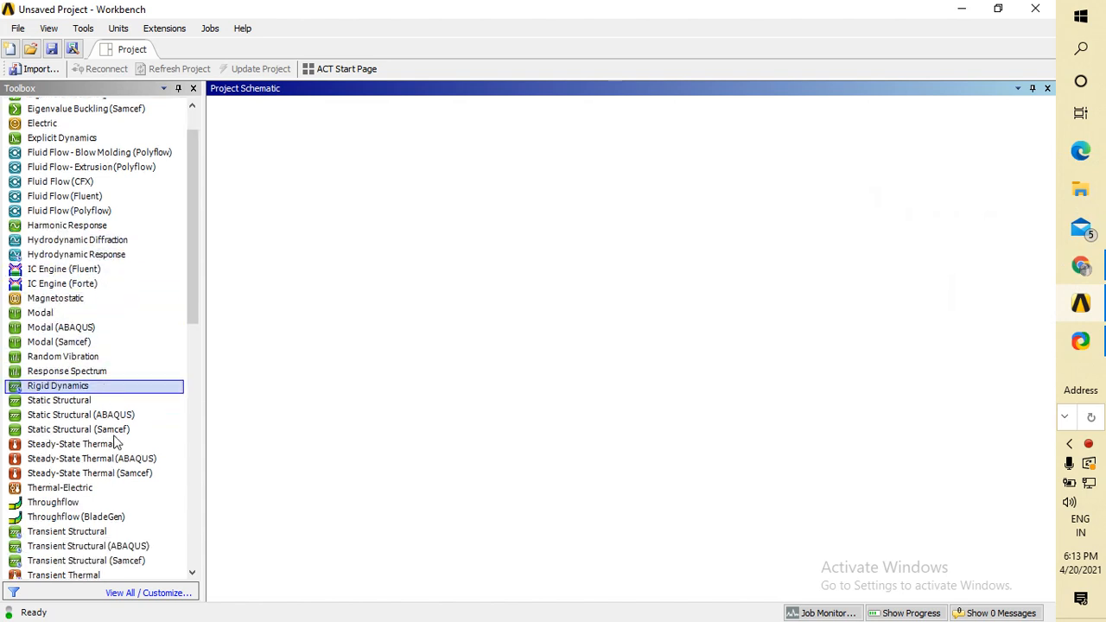
double_click(74, 404)
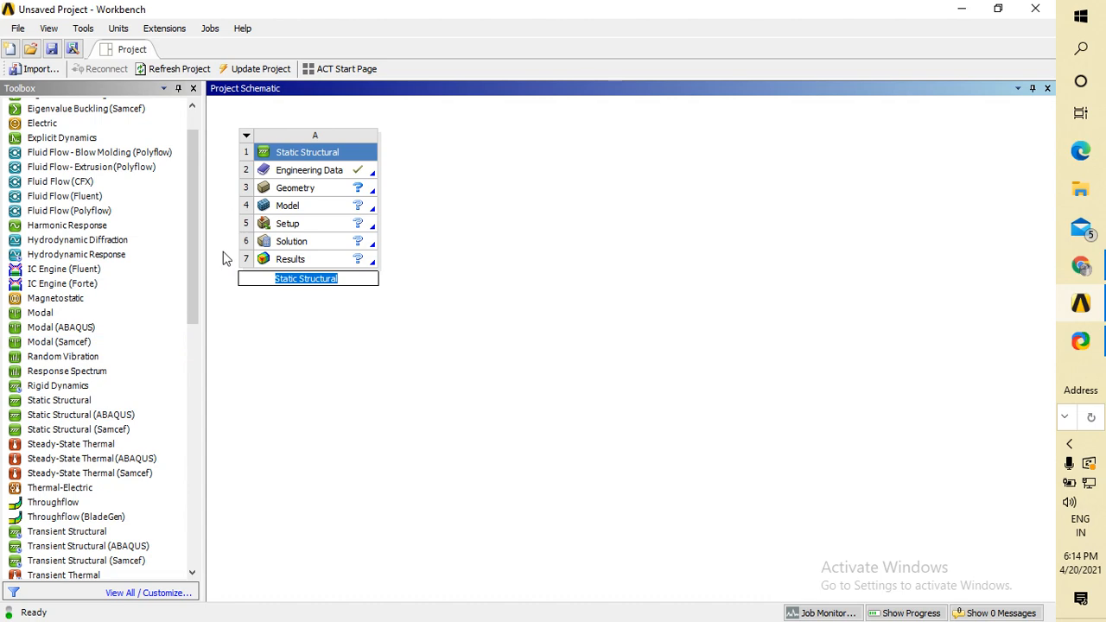
Step: In the engineering data, set the units of Structural Steel's Young's Modulus and Tensile Yield Strength to MPa, and return to the project
double_click(322, 170)
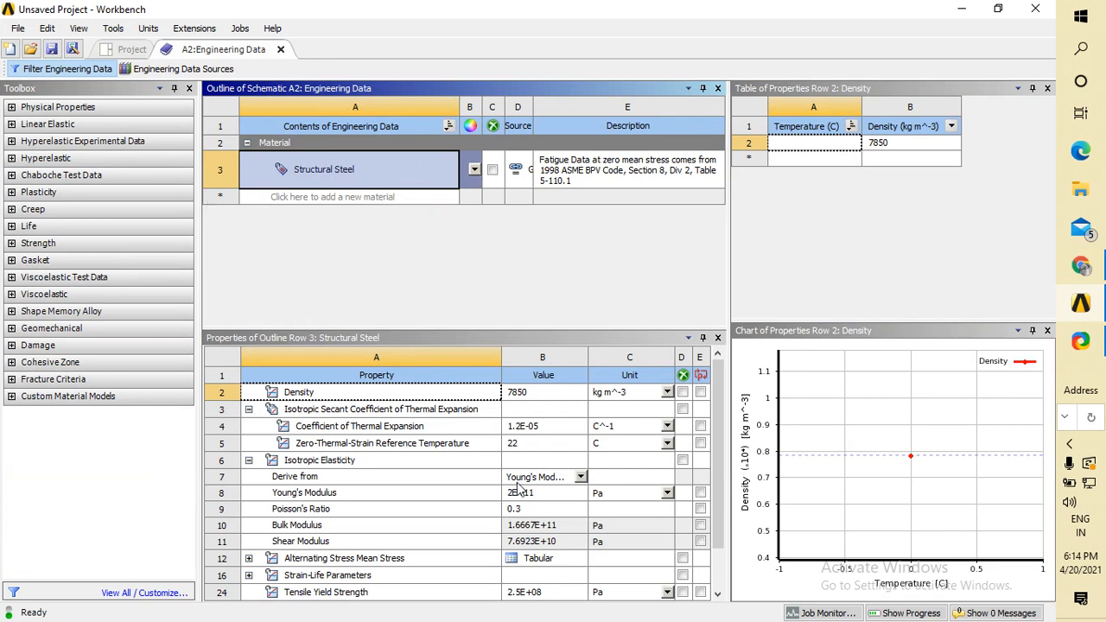
scroll(518, 489, down, 1)
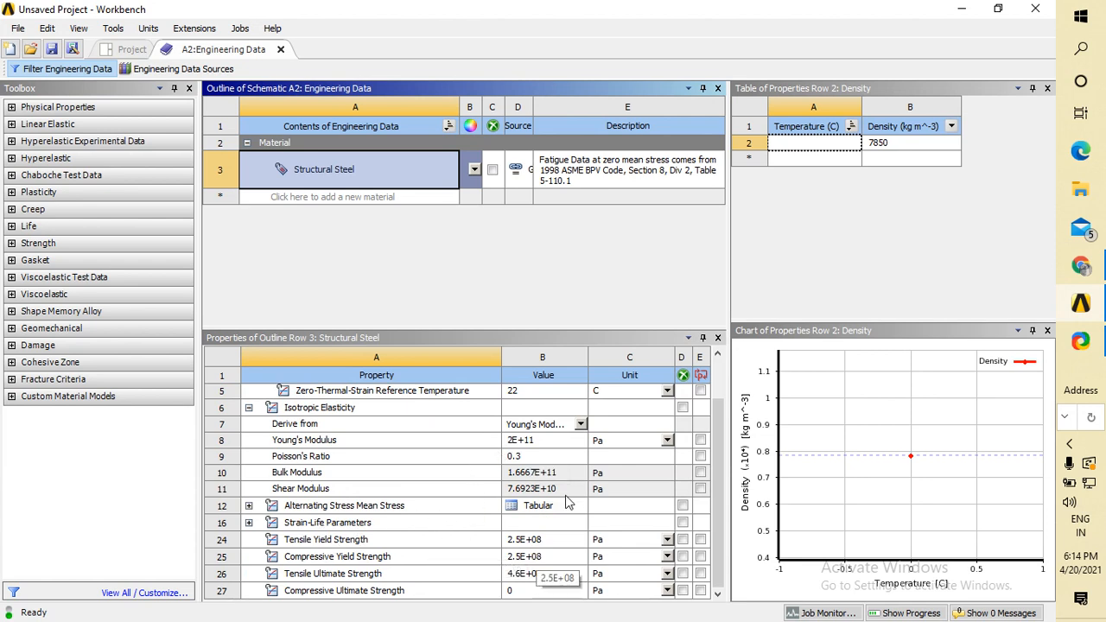
click(611, 443)
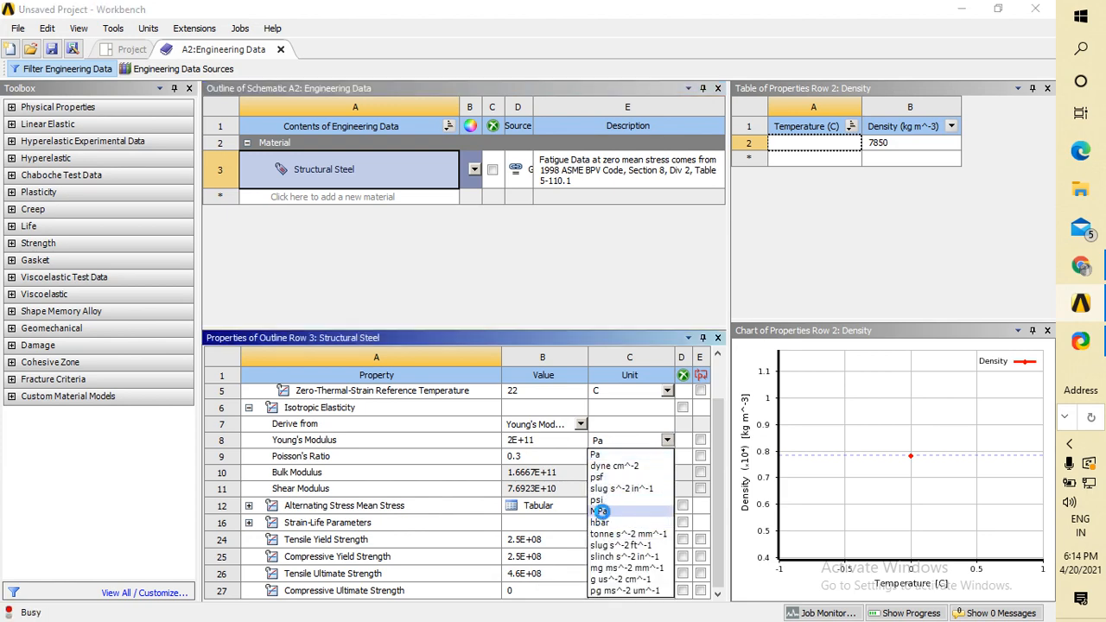
click(599, 510)
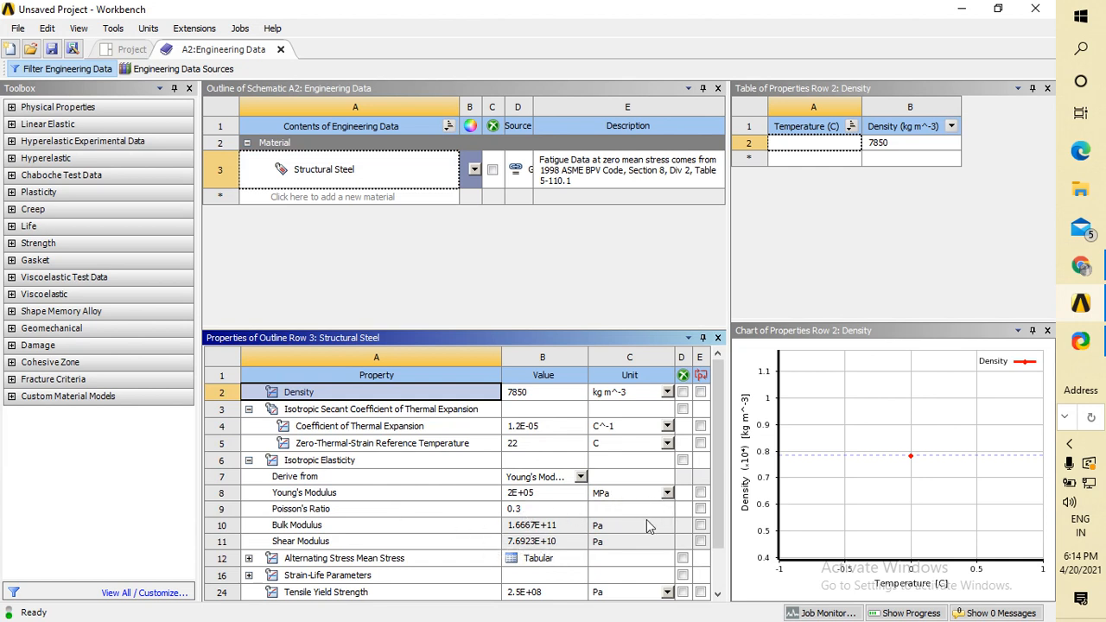
scroll(544, 548, down, 1)
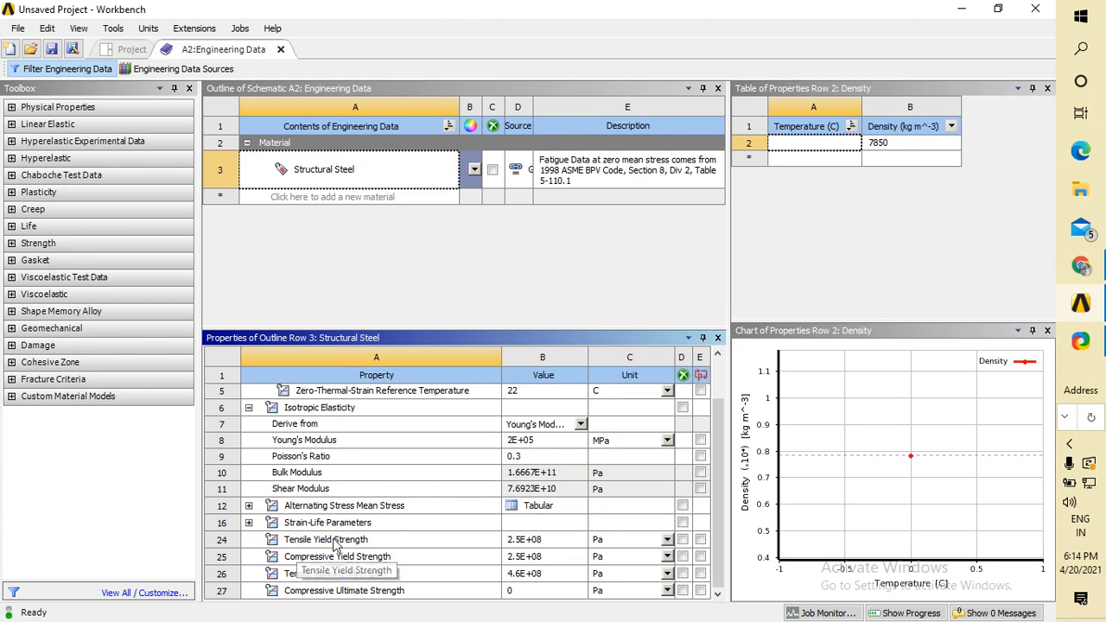
click(597, 540)
click(596, 445)
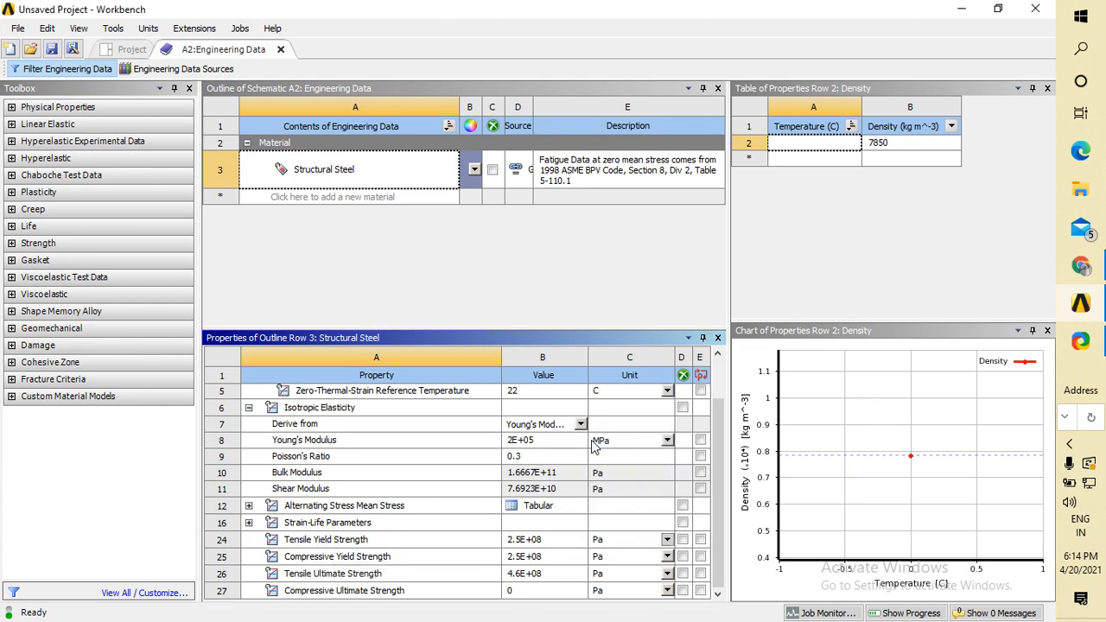
click(522, 262)
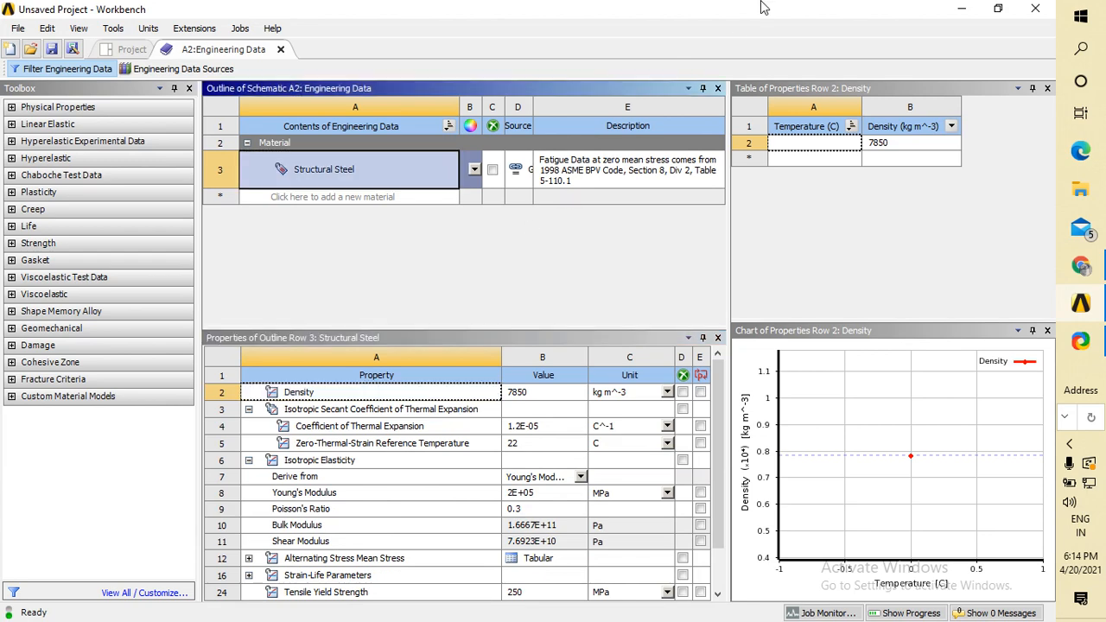
click(280, 50)
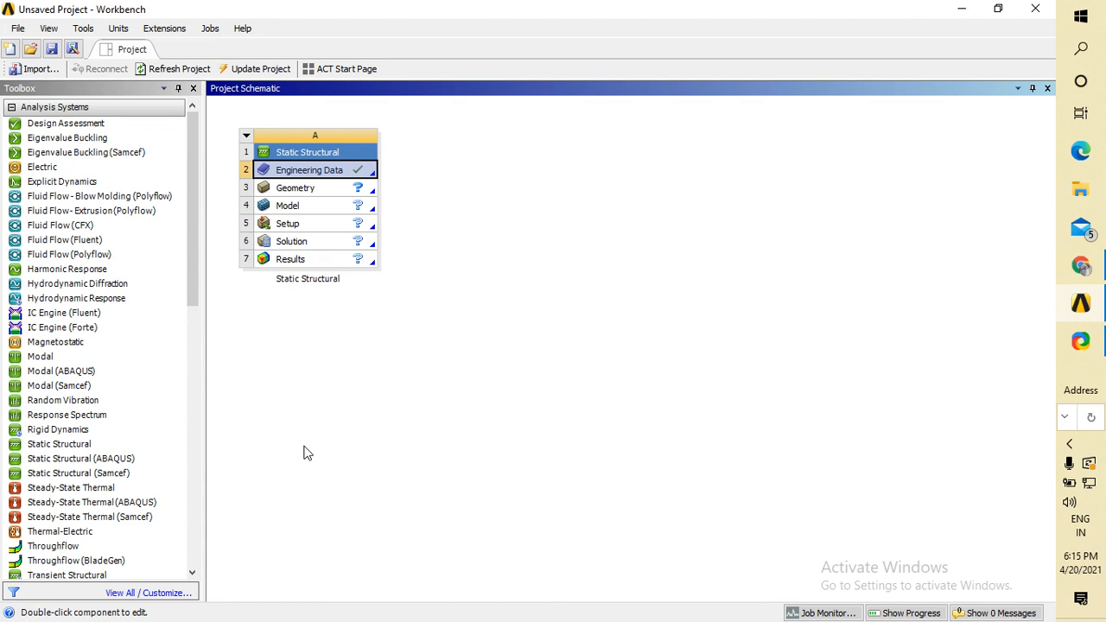
Step: Open the Static Structural geometry in DesignModeler, import the external geometry file Part1.stp and generate it
double_click(292, 189)
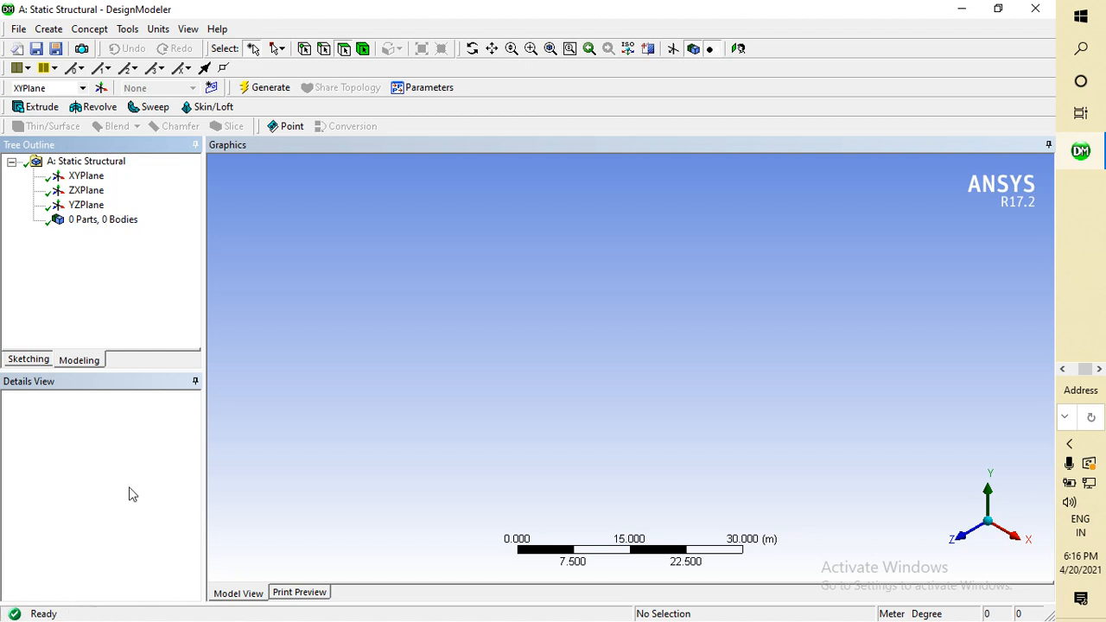
click(29, 359)
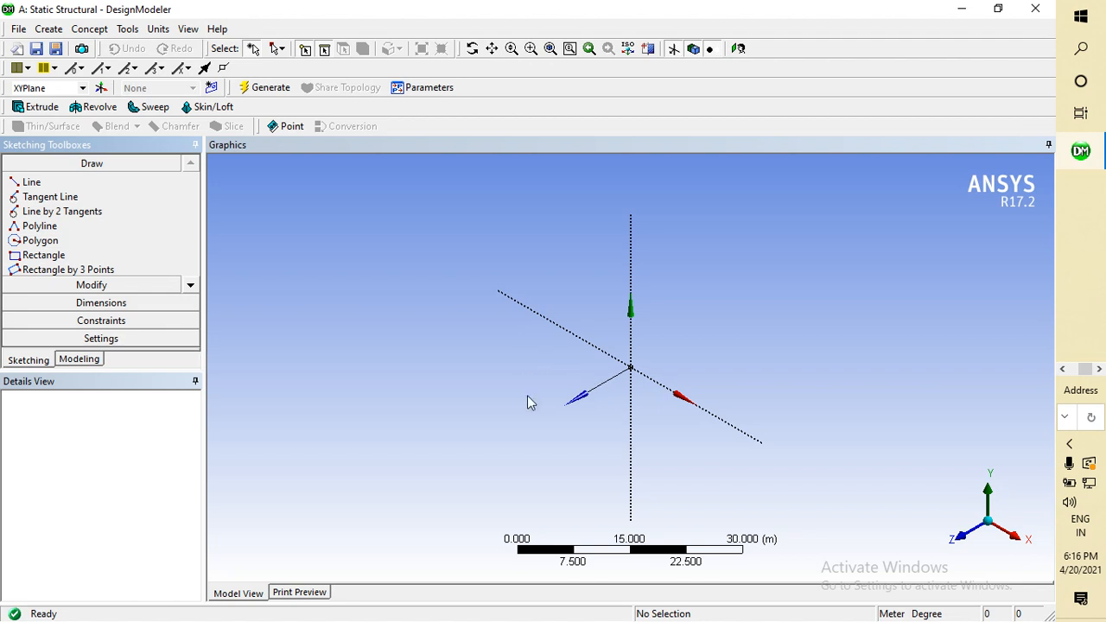
click(85, 362)
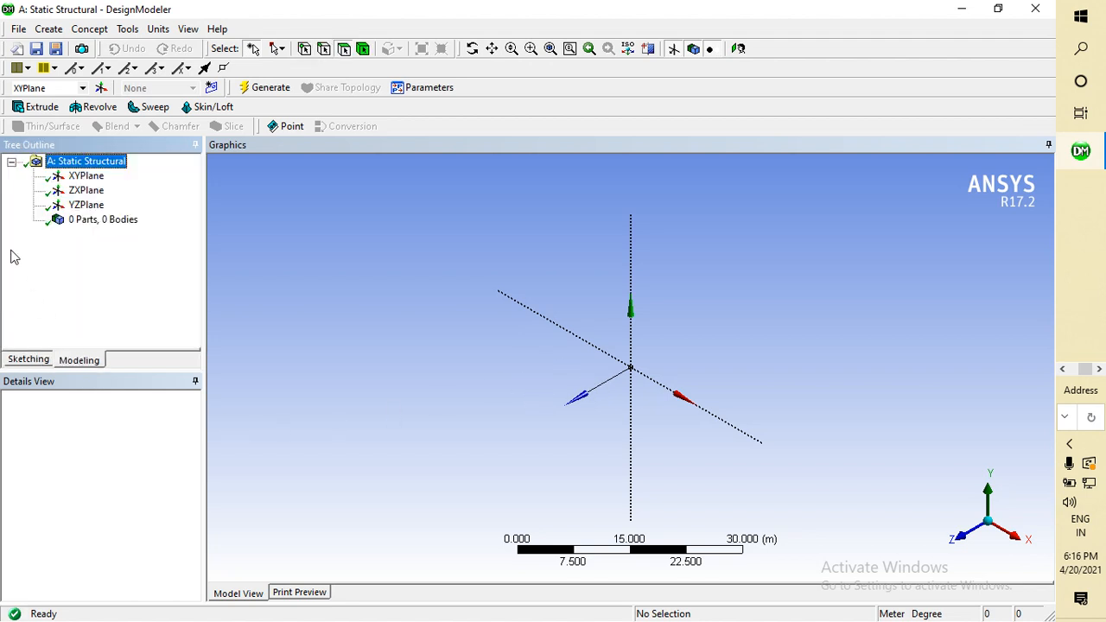
click(19, 30)
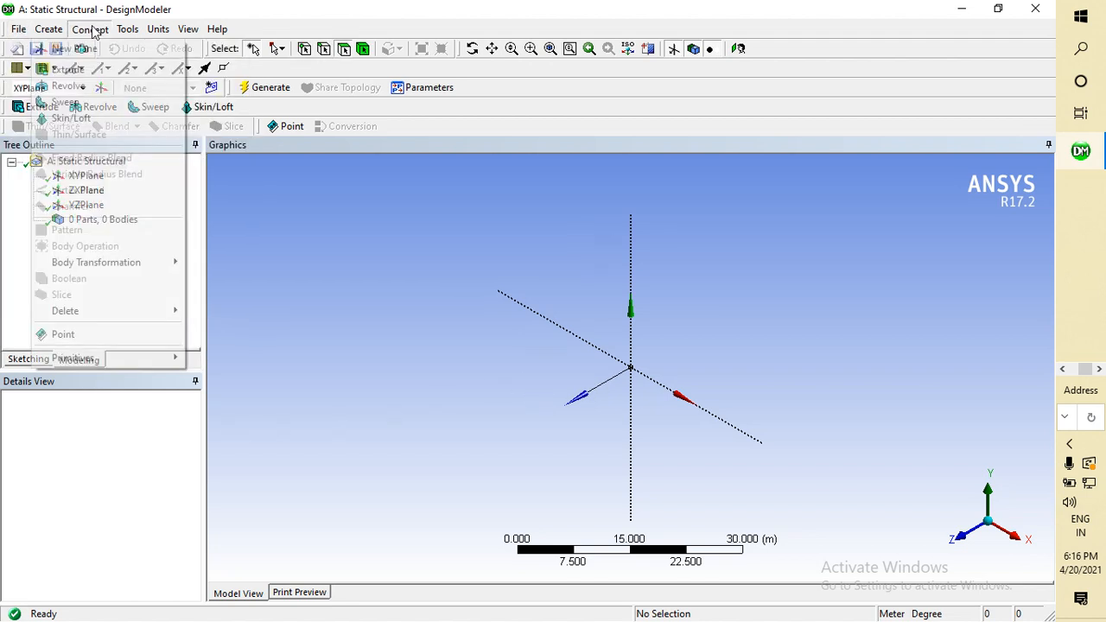
click(87, 29)
click(19, 30)
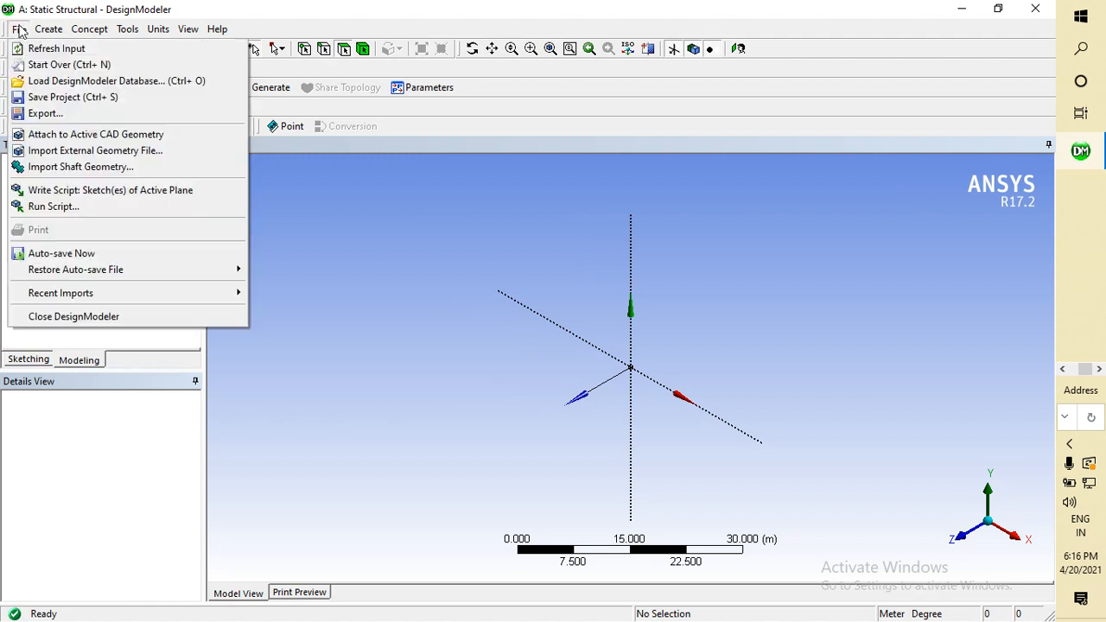
click(78, 151)
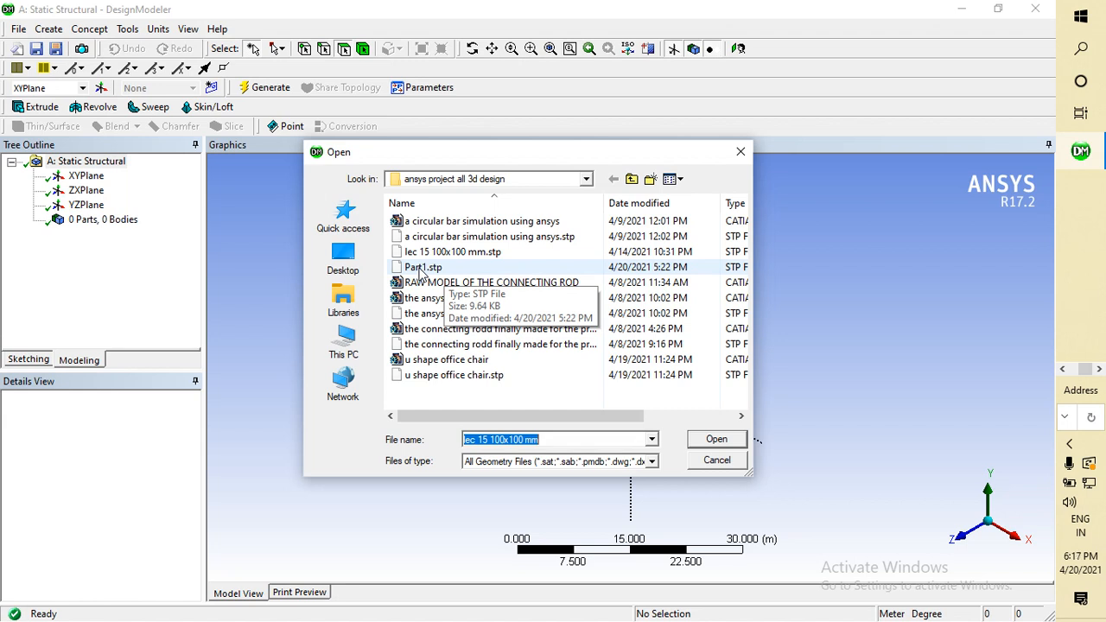
double_click(420, 267)
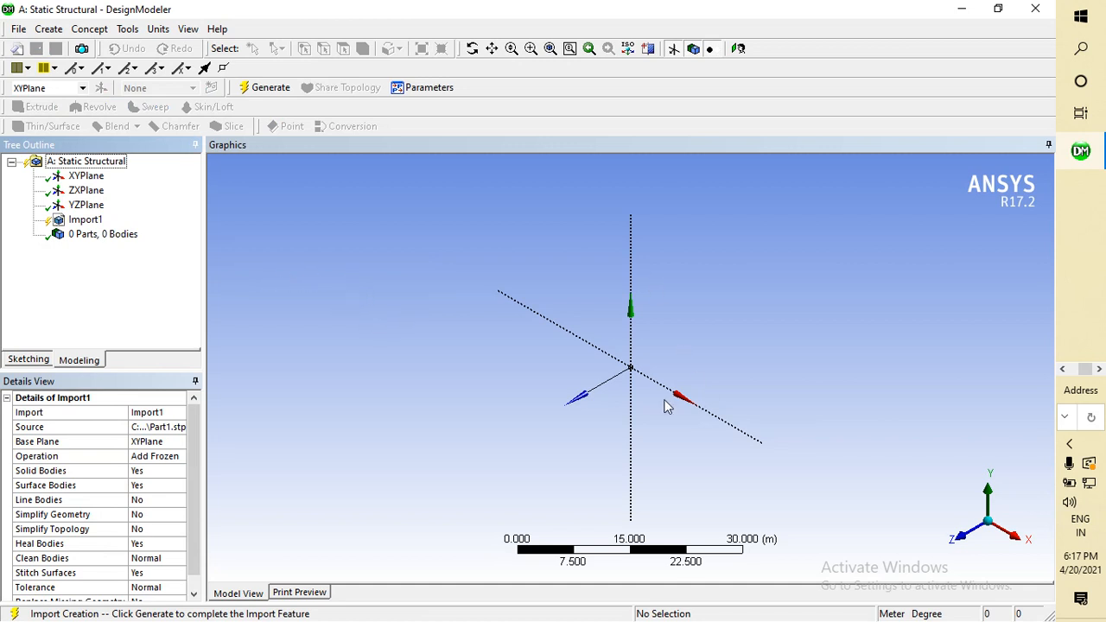
click(434, 235)
scroll(654, 333, down, 5)
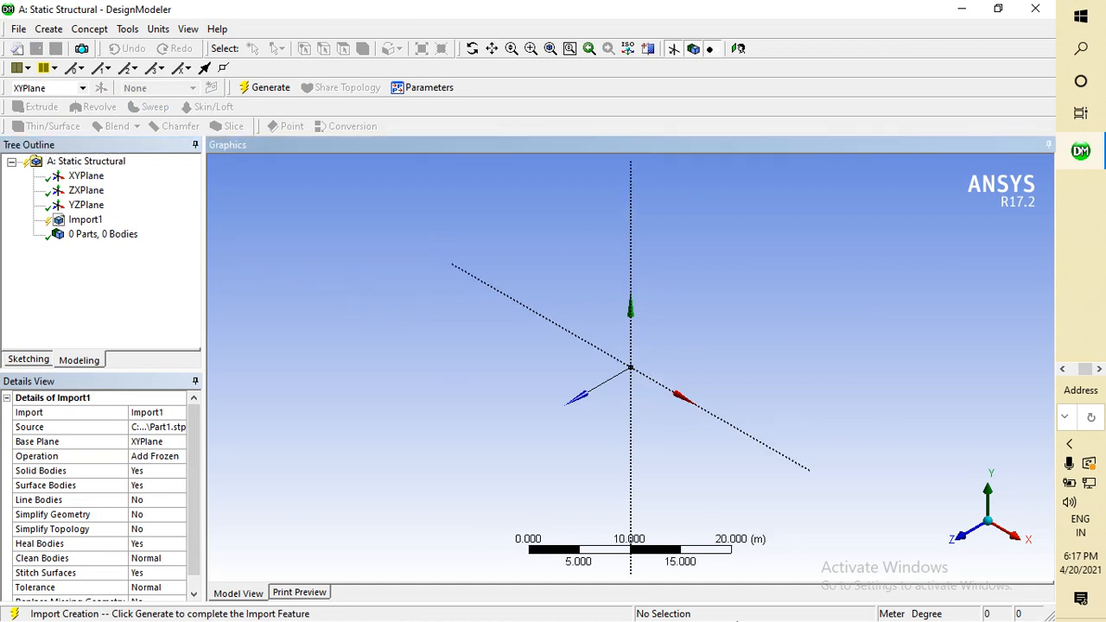
click(262, 87)
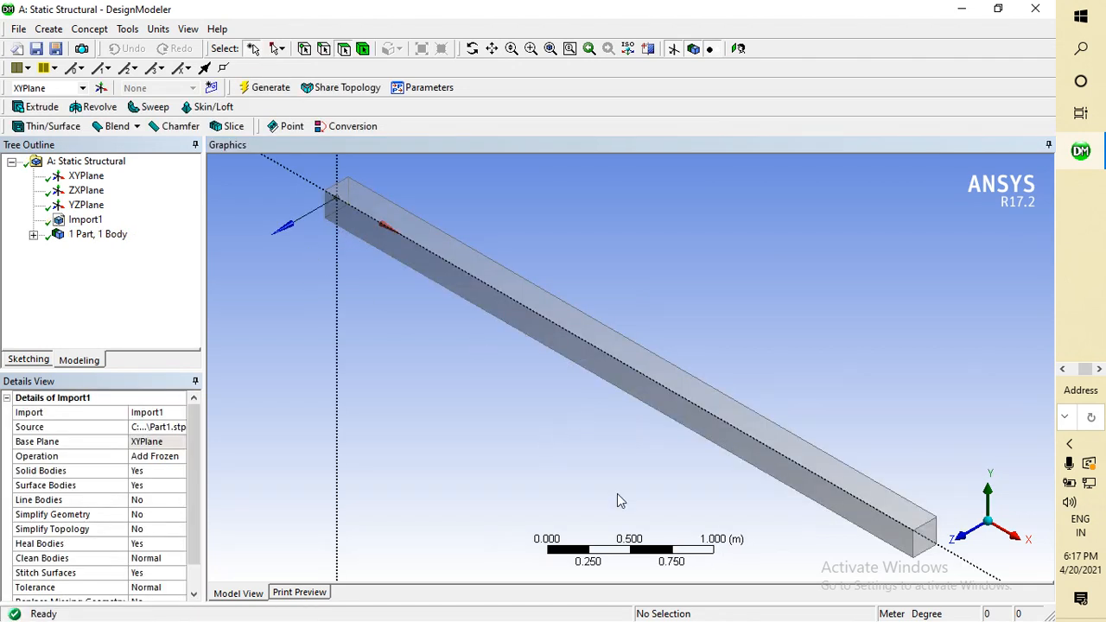
Step: Create and generate a new plane from the long upper face of the imported beam
middle_drag(619, 501, 650, 445)
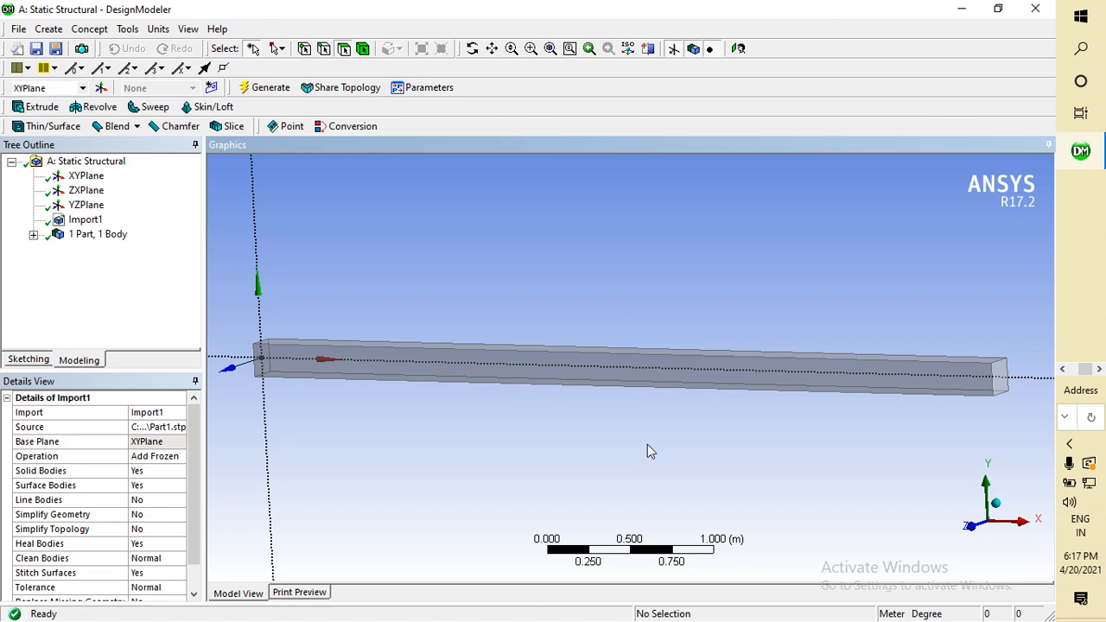
scroll(343, 373, up, 3)
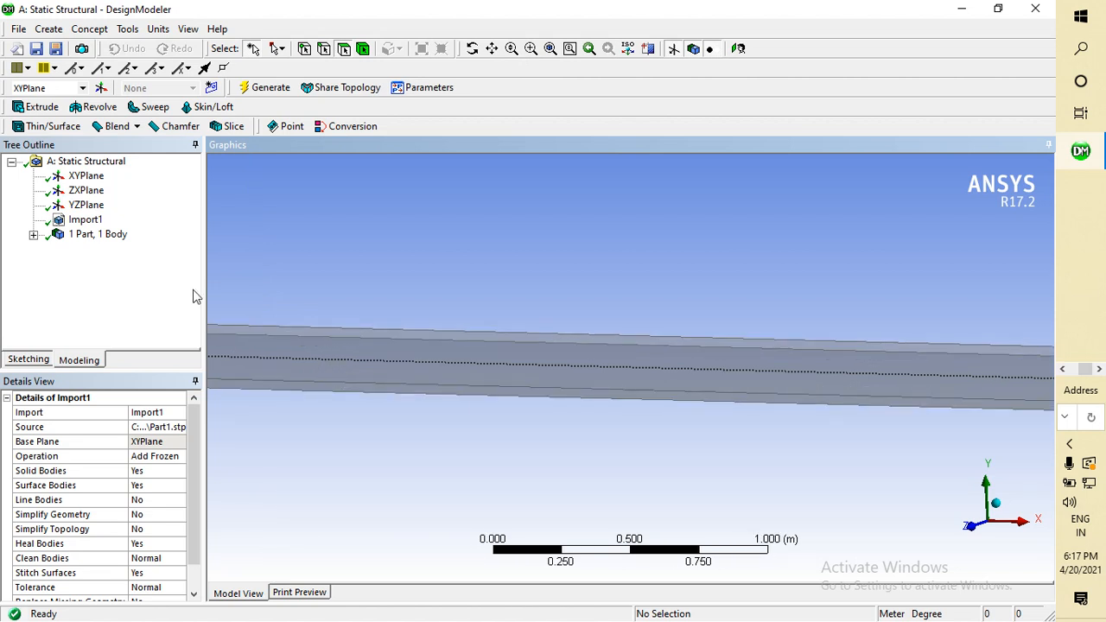
scroll(401, 352, down, 4)
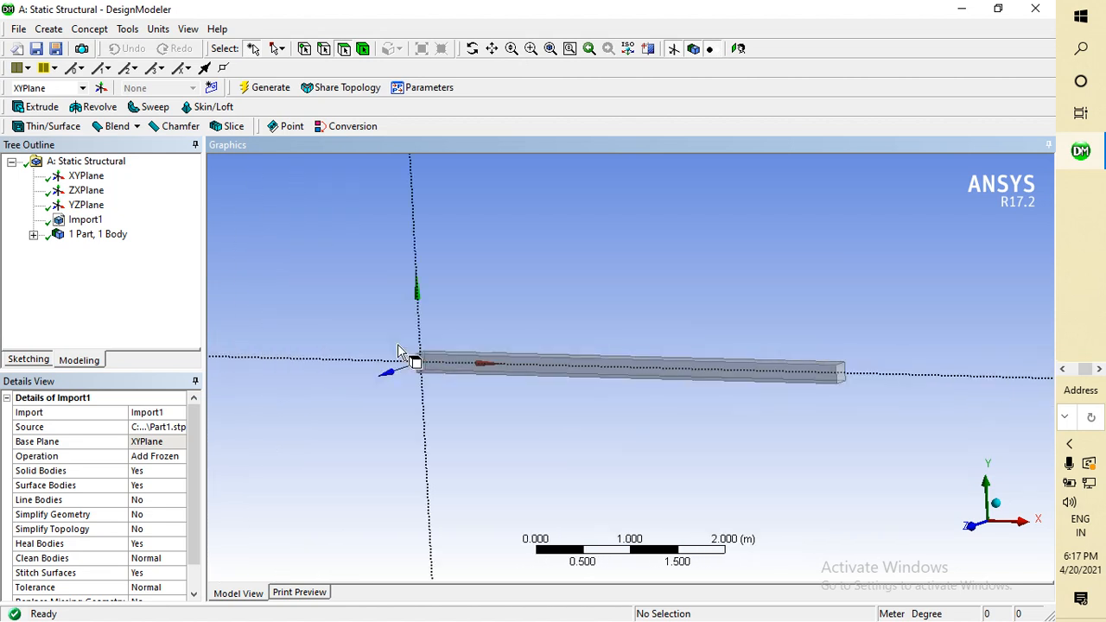
scroll(398, 343, up, 2)
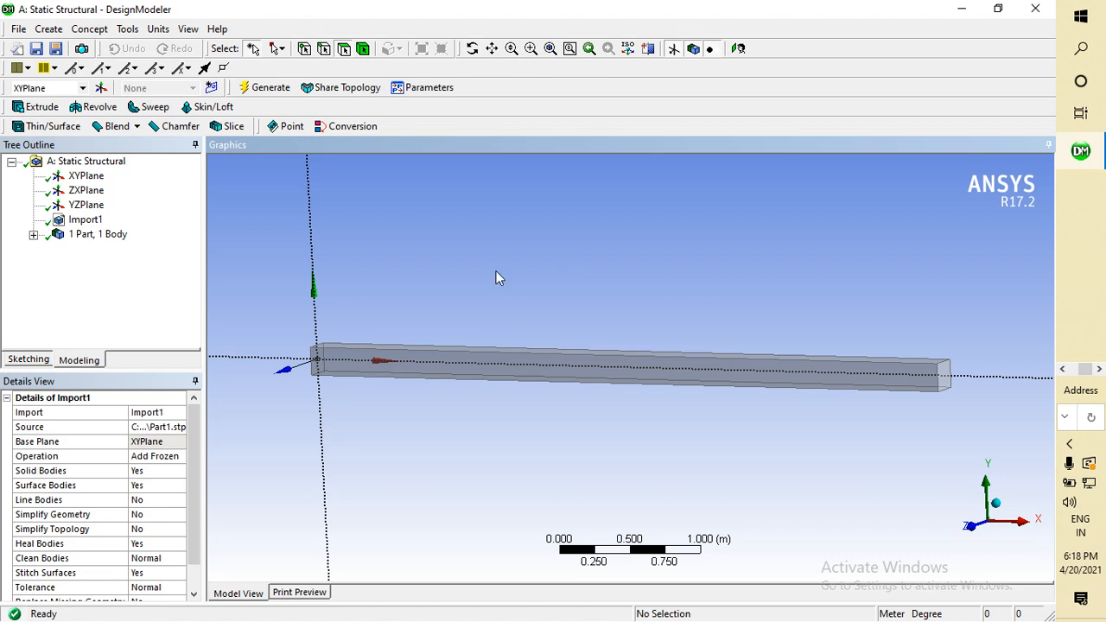
middle_drag(579, 258, 608, 348)
scroll(491, 407, down, 2)
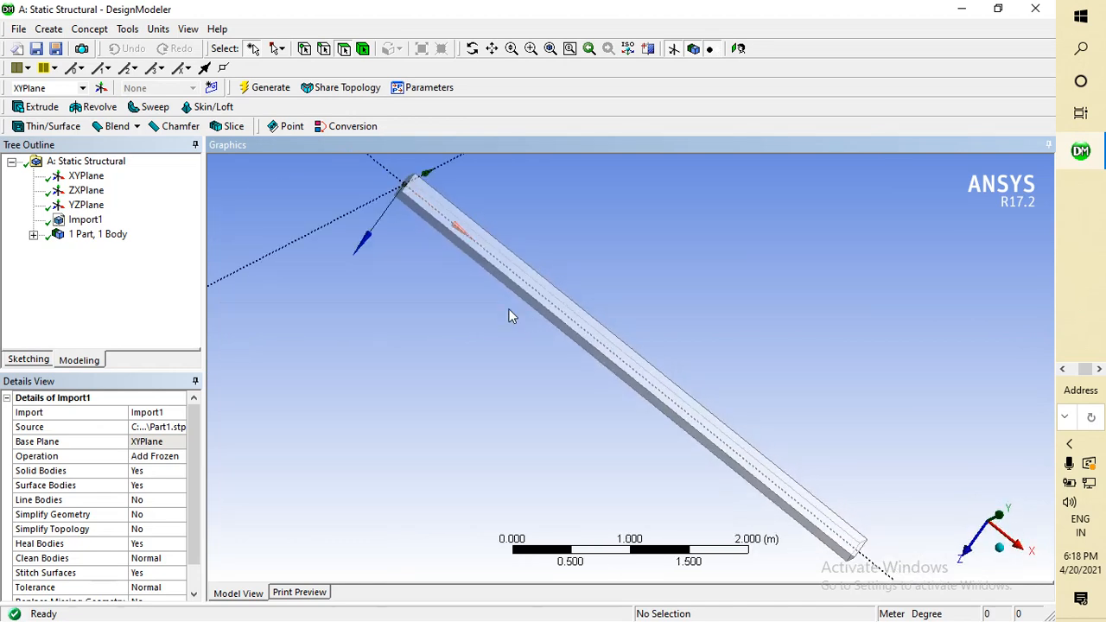
middle_drag(646, 297, 621, 273)
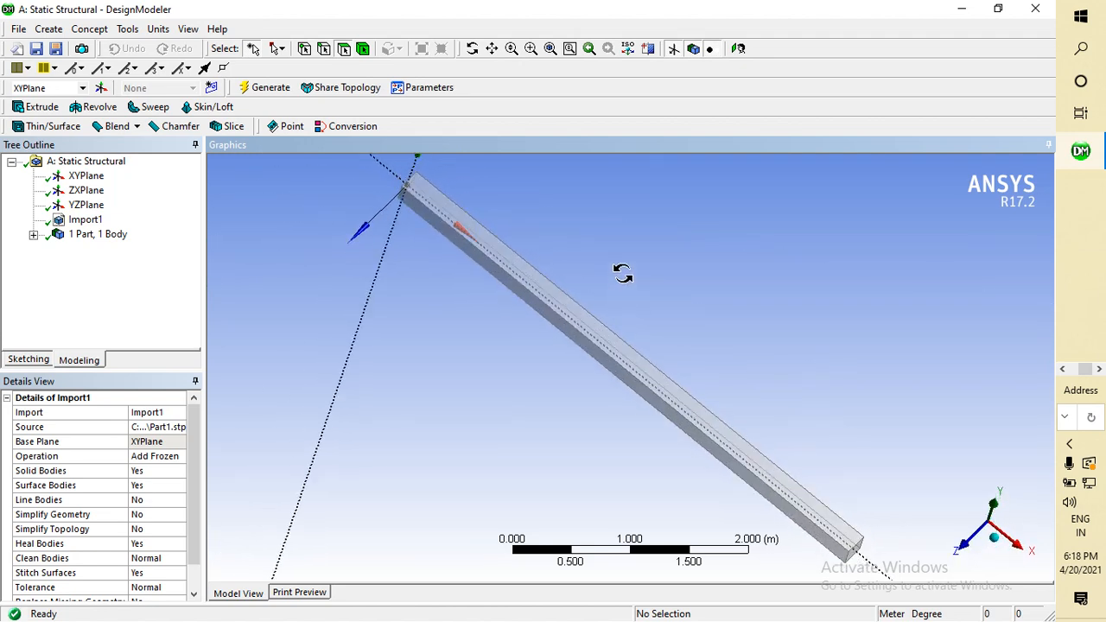
click(570, 307)
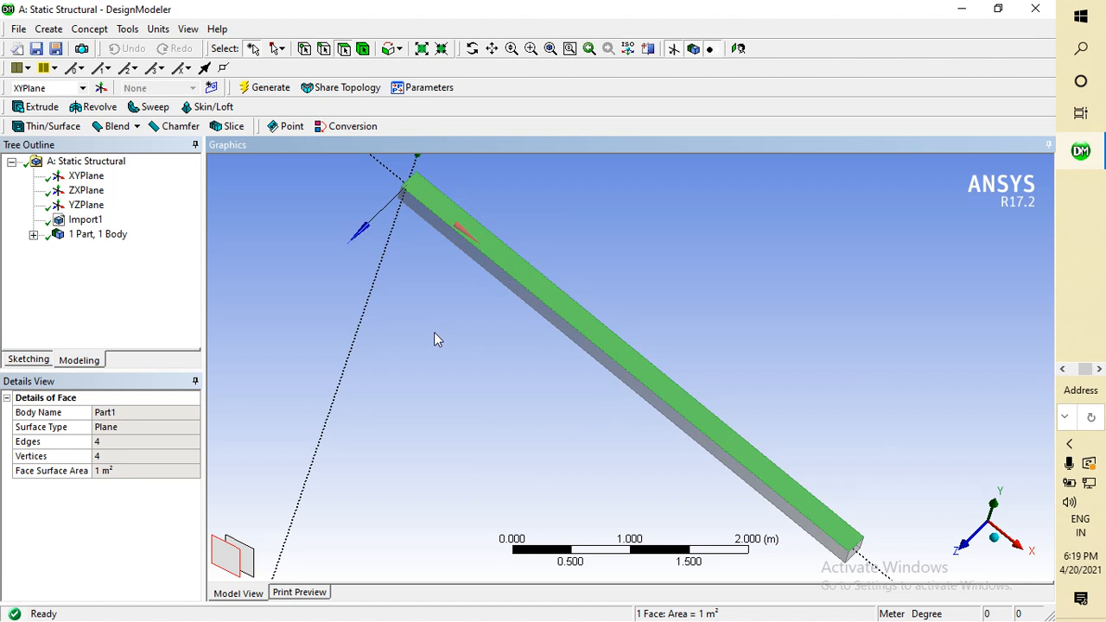
click(284, 323)
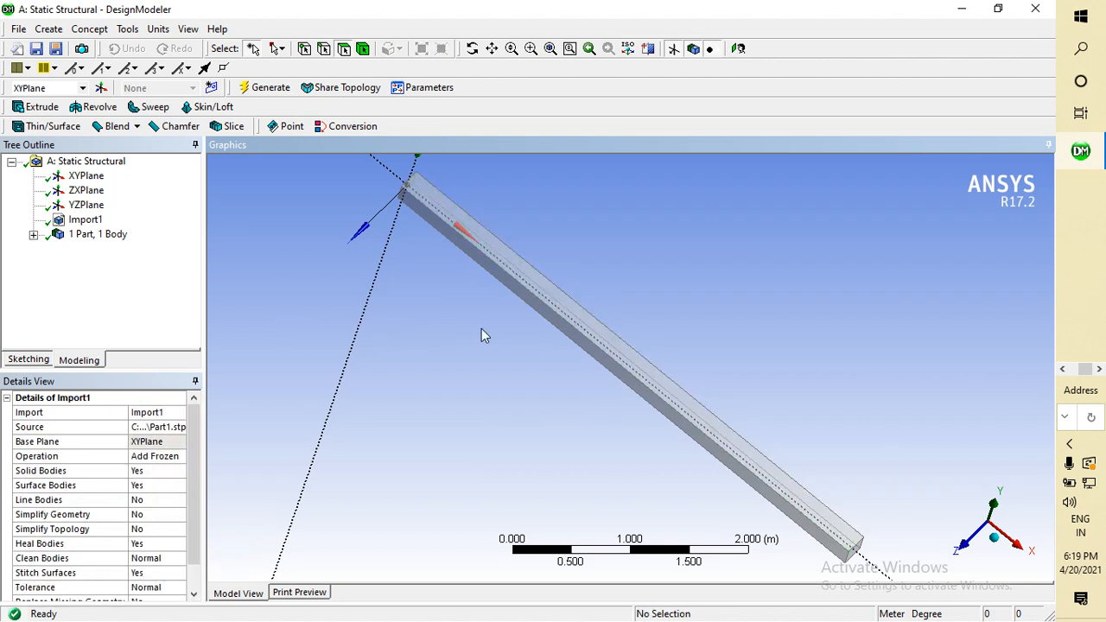
click(570, 323)
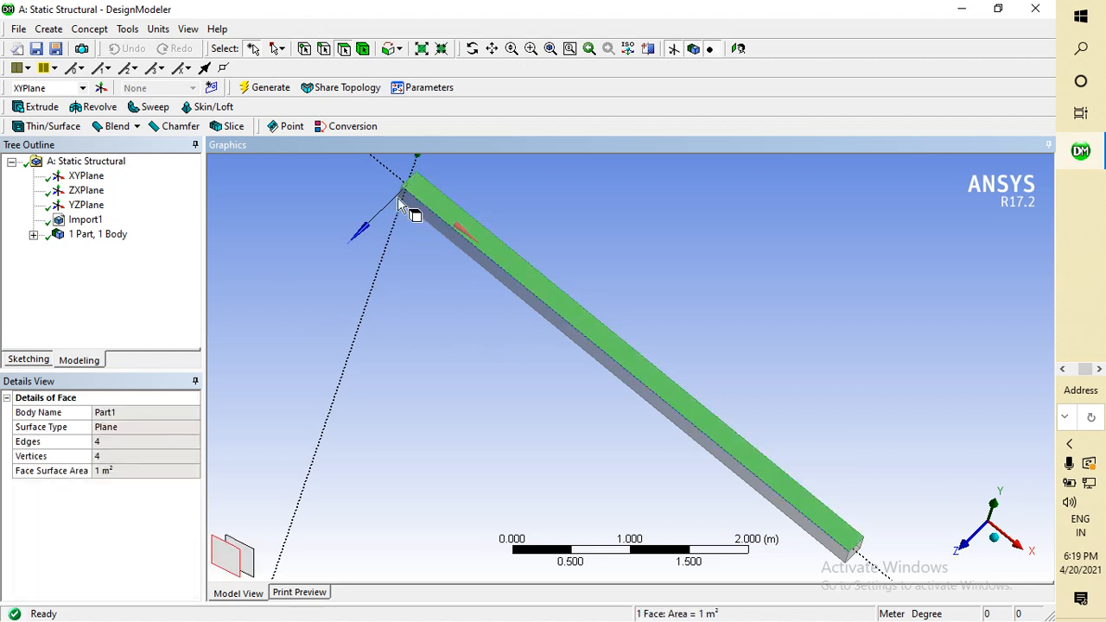
click(101, 87)
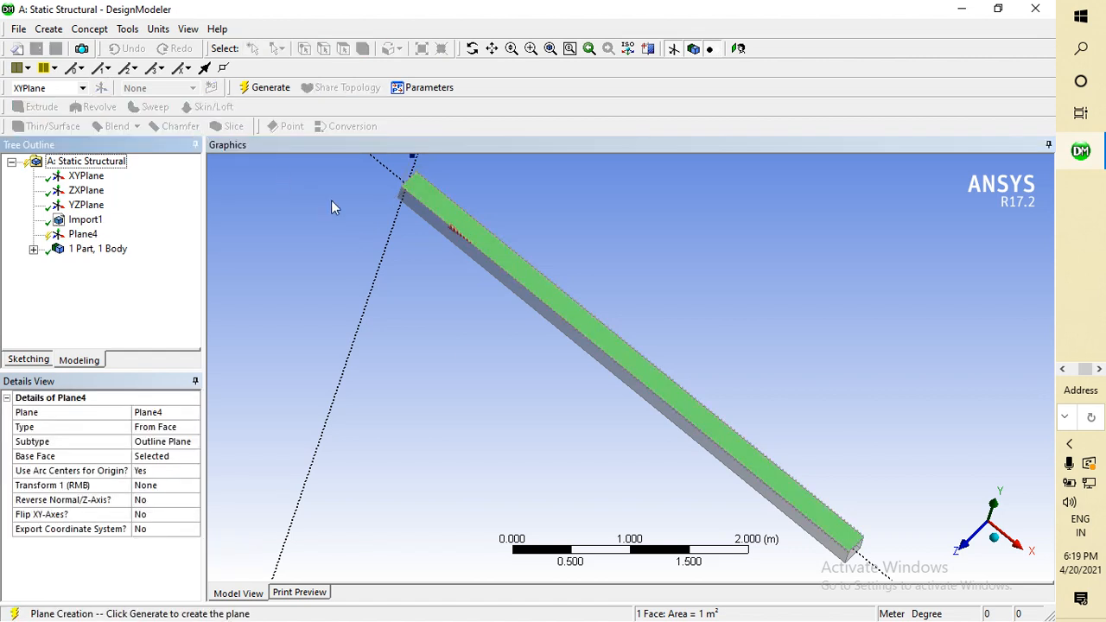
click(263, 87)
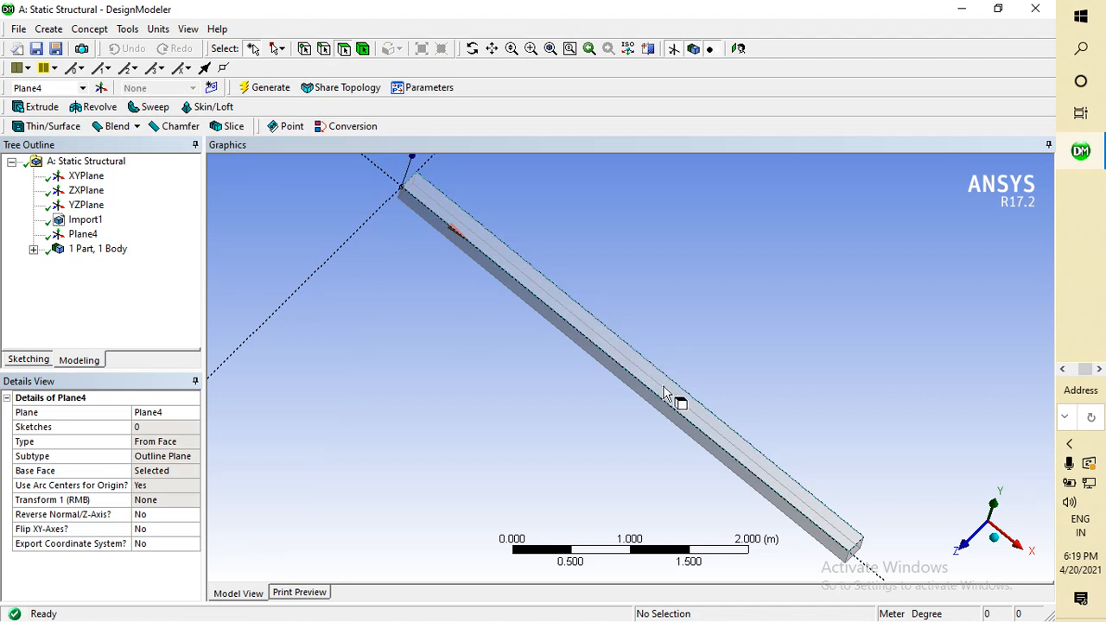
Step: Sketch a line across the beam's upper face by offsetting its short end edge about 2.55 m along the length
scroll(593, 300, up, 4)
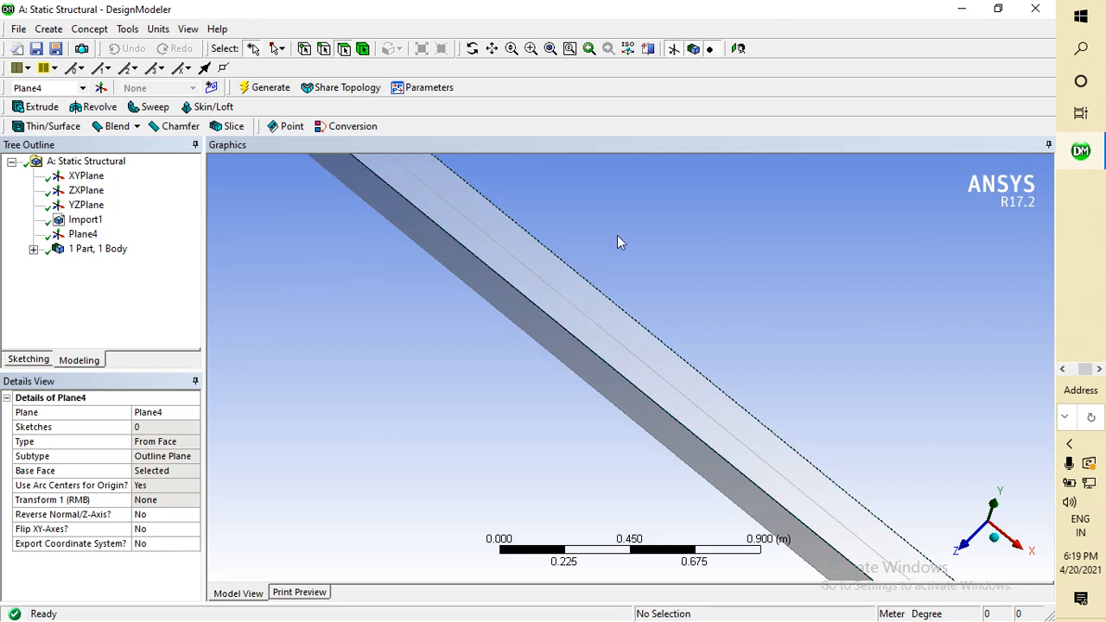
scroll(592, 294, down, 1)
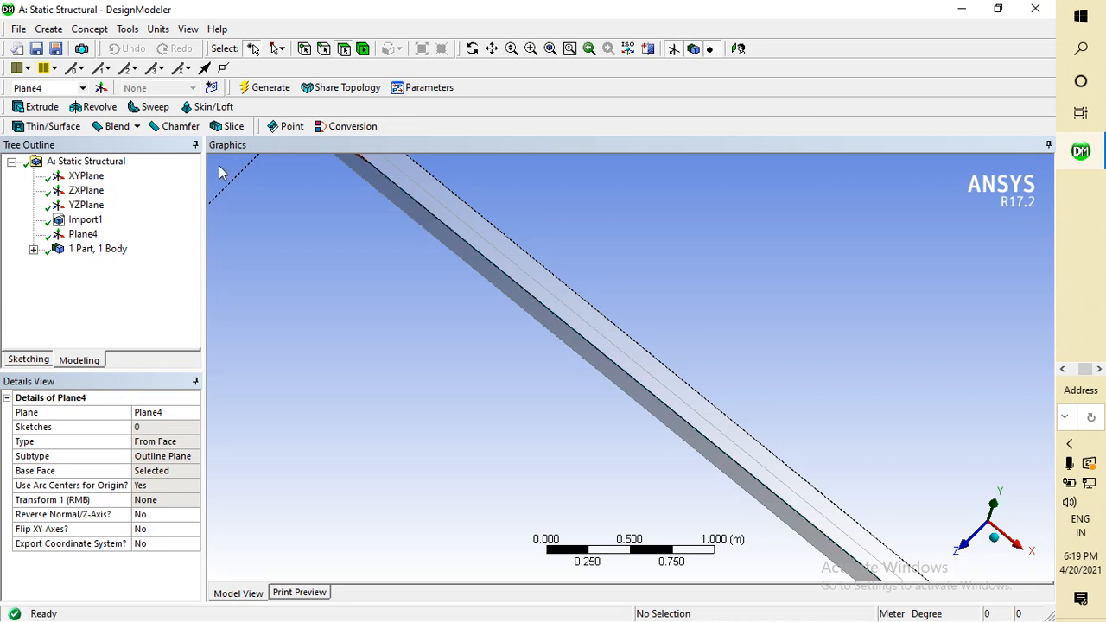
click(30, 359)
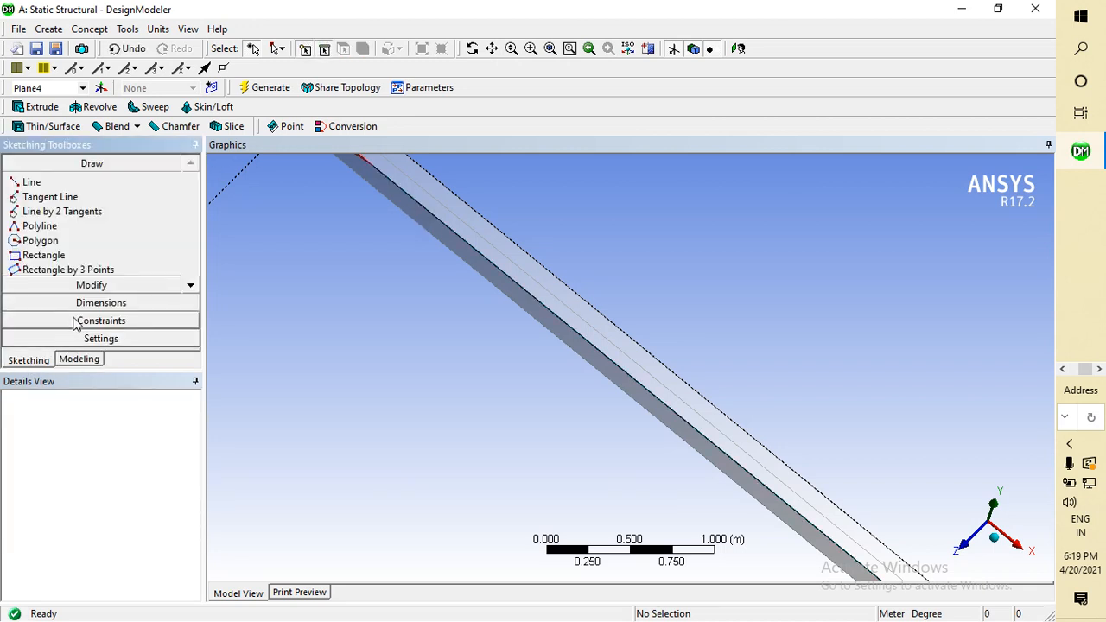
click(104, 285)
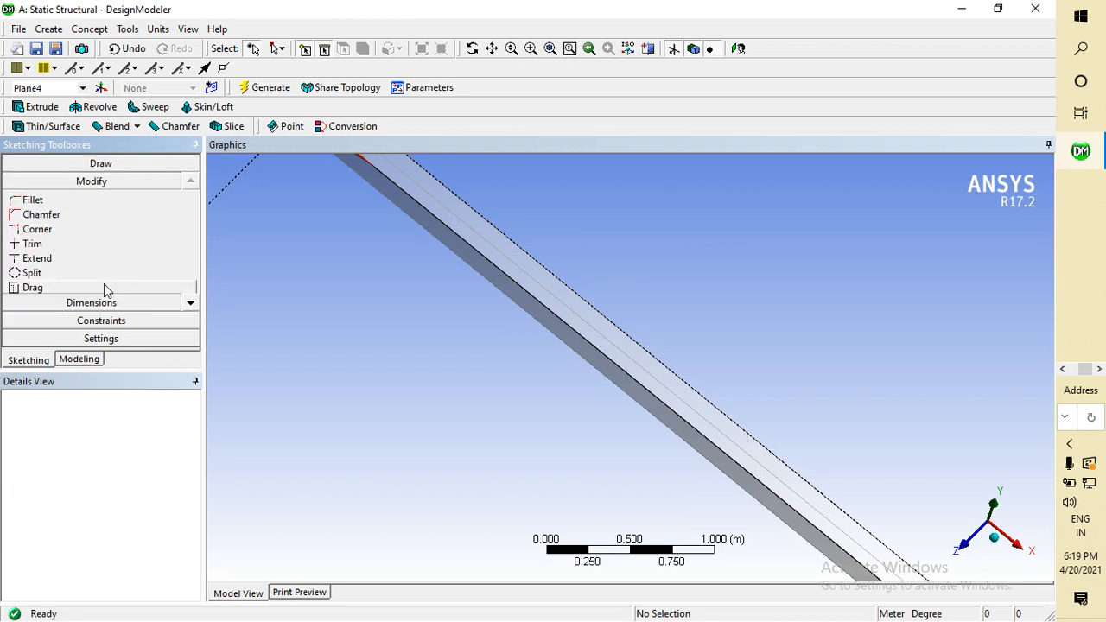
click(190, 303)
click(190, 303)
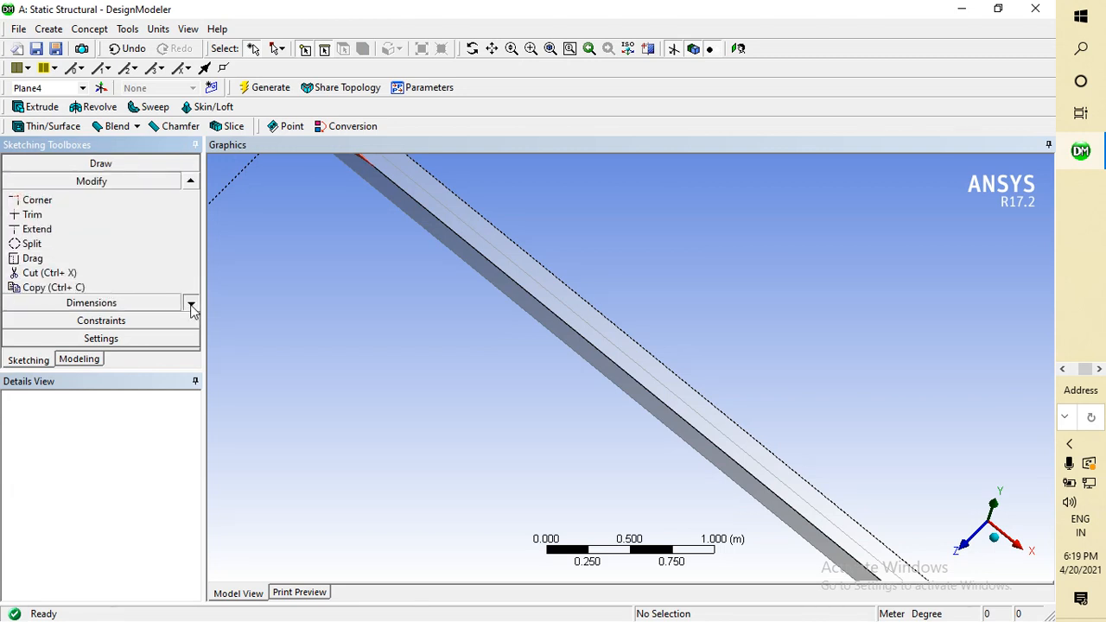
click(190, 304)
click(190, 303)
click(190, 303)
click(191, 305)
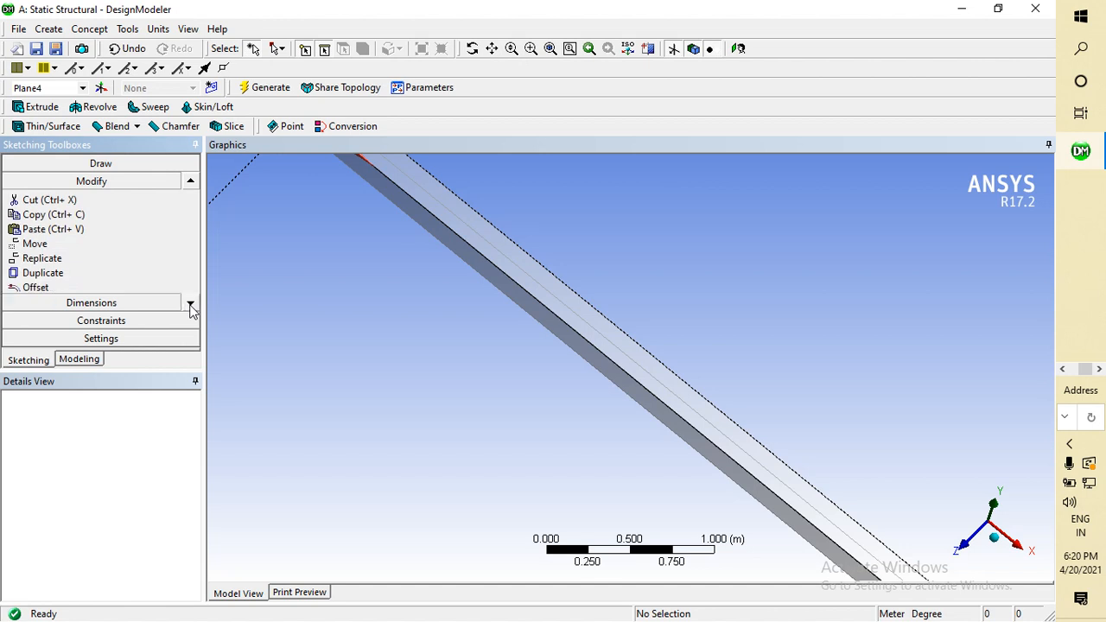
click(191, 305)
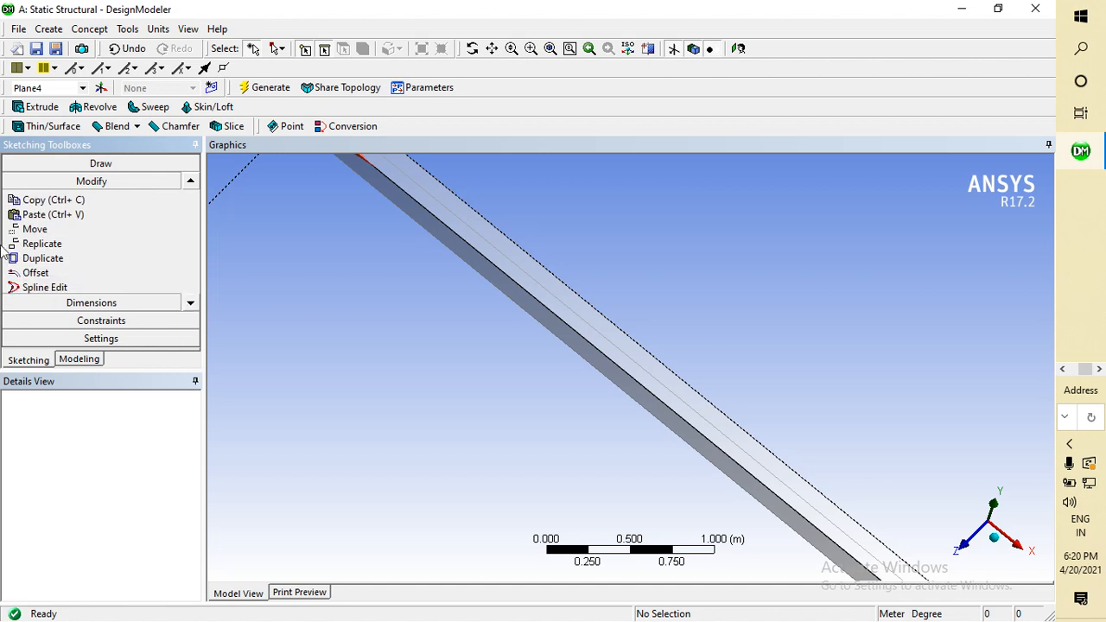
click(39, 273)
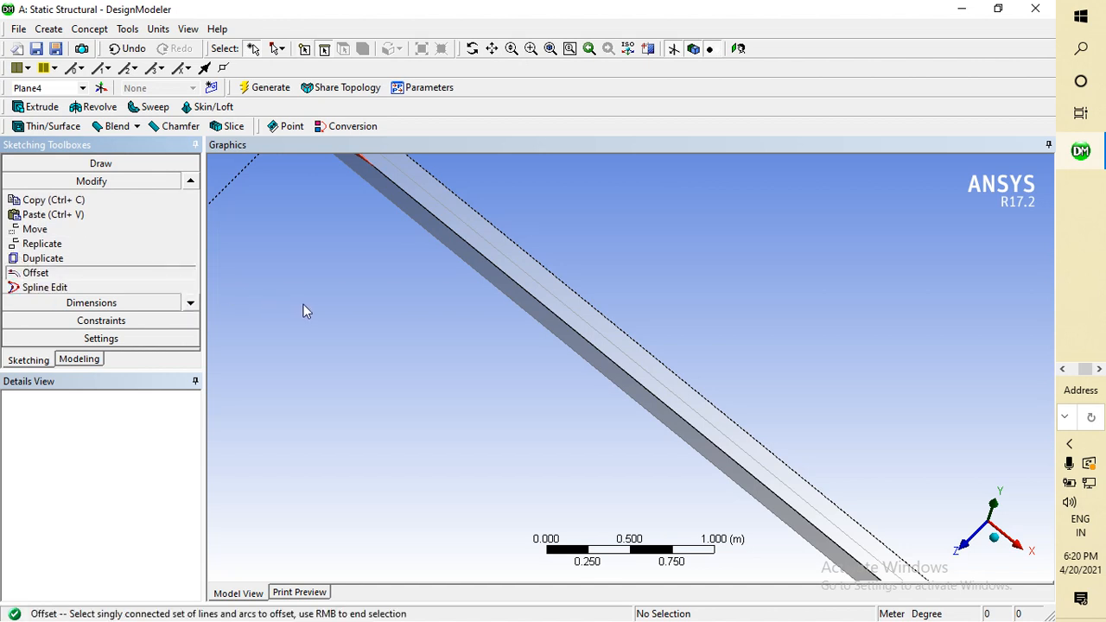
middle_drag(303, 305, 345, 382)
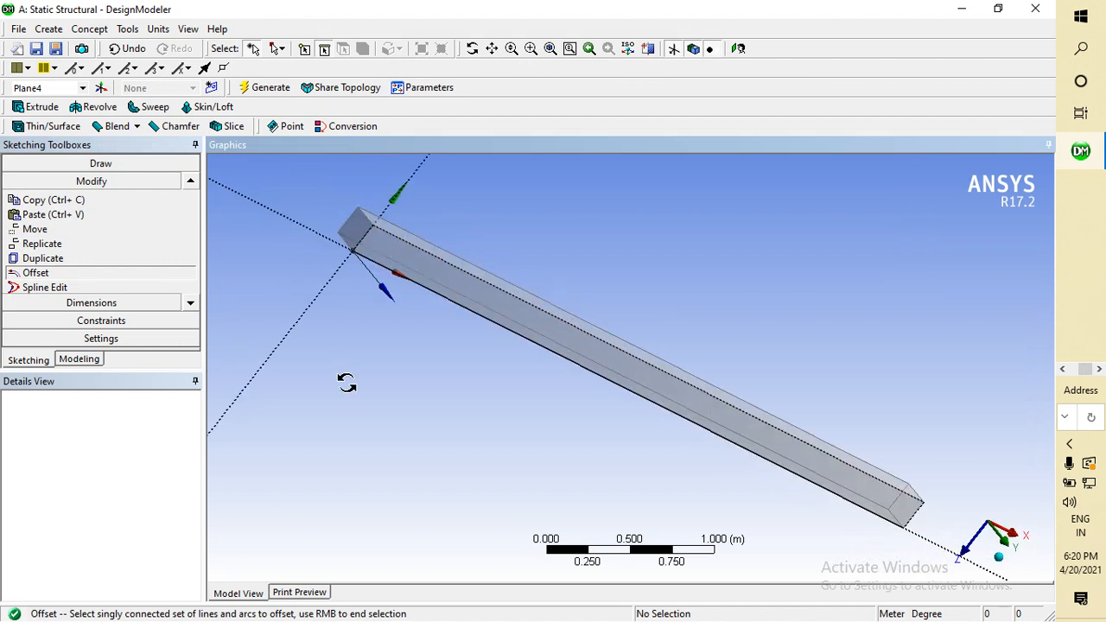
click(364, 250)
right_click(489, 269)
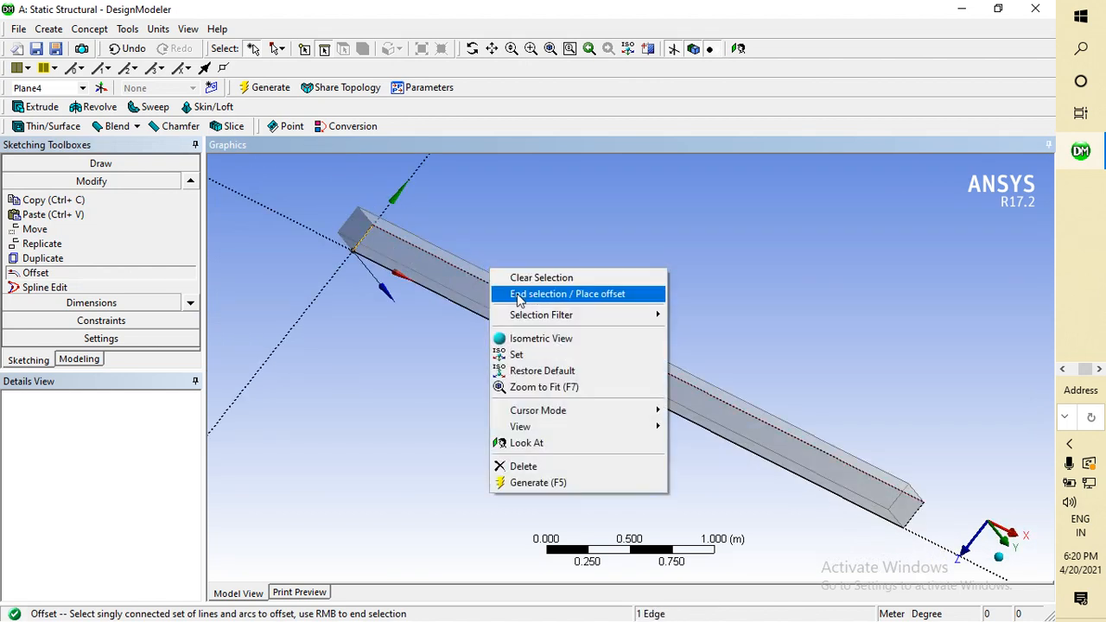
click(520, 296)
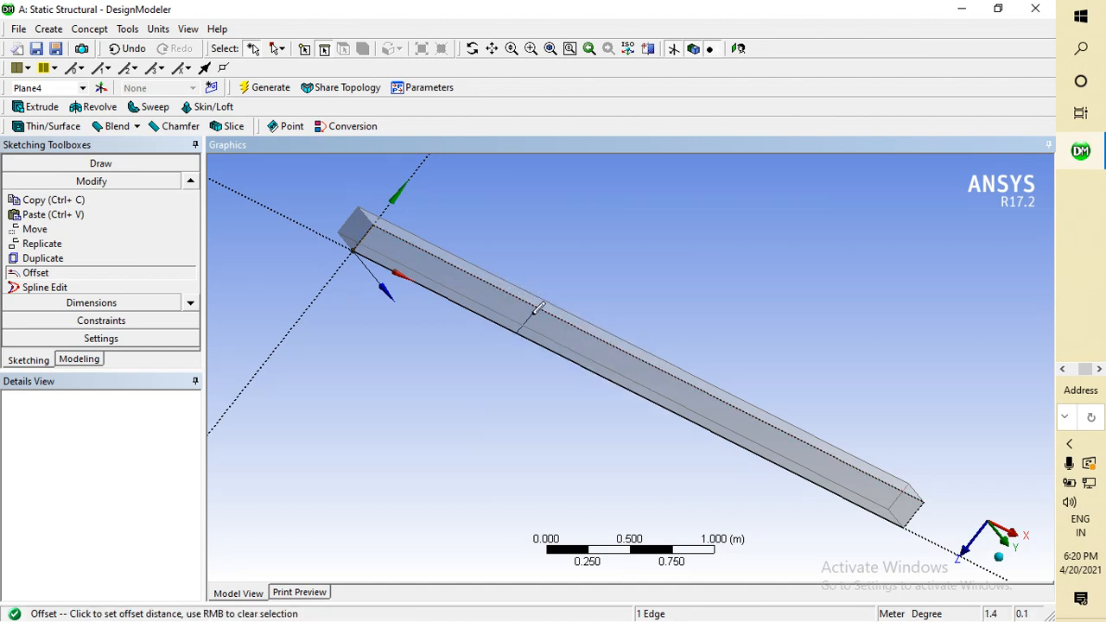
click(662, 354)
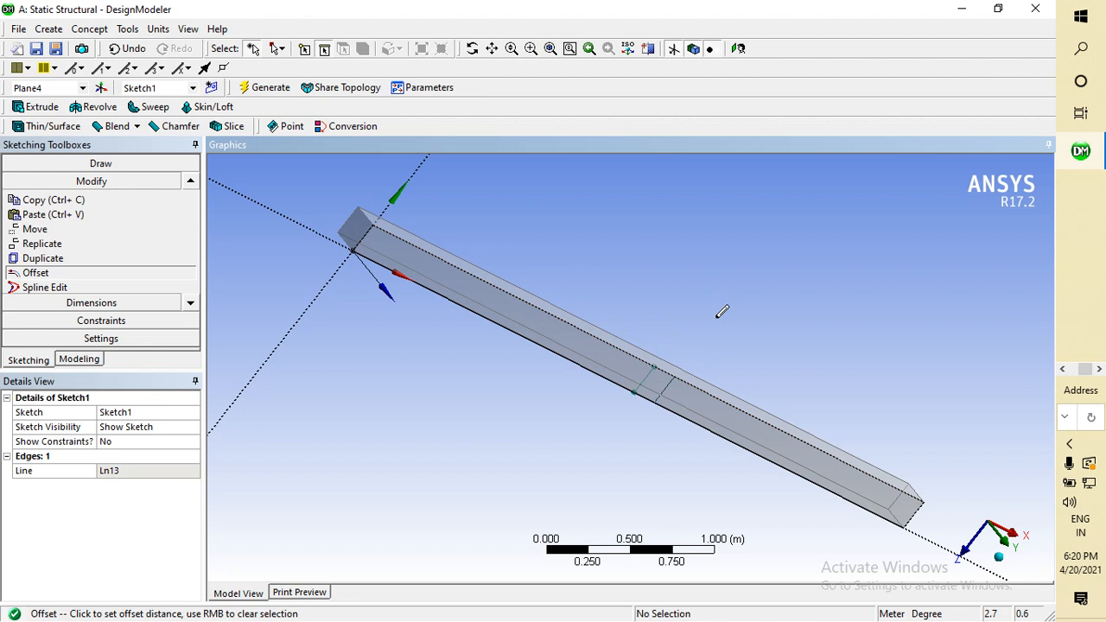
right_click(716, 318)
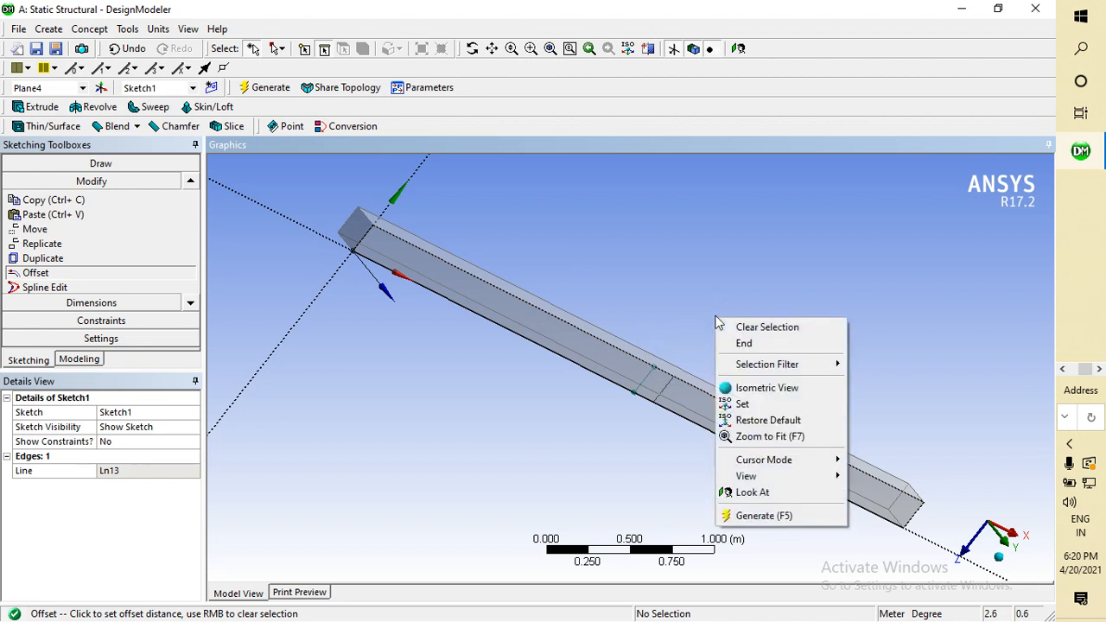
click(737, 344)
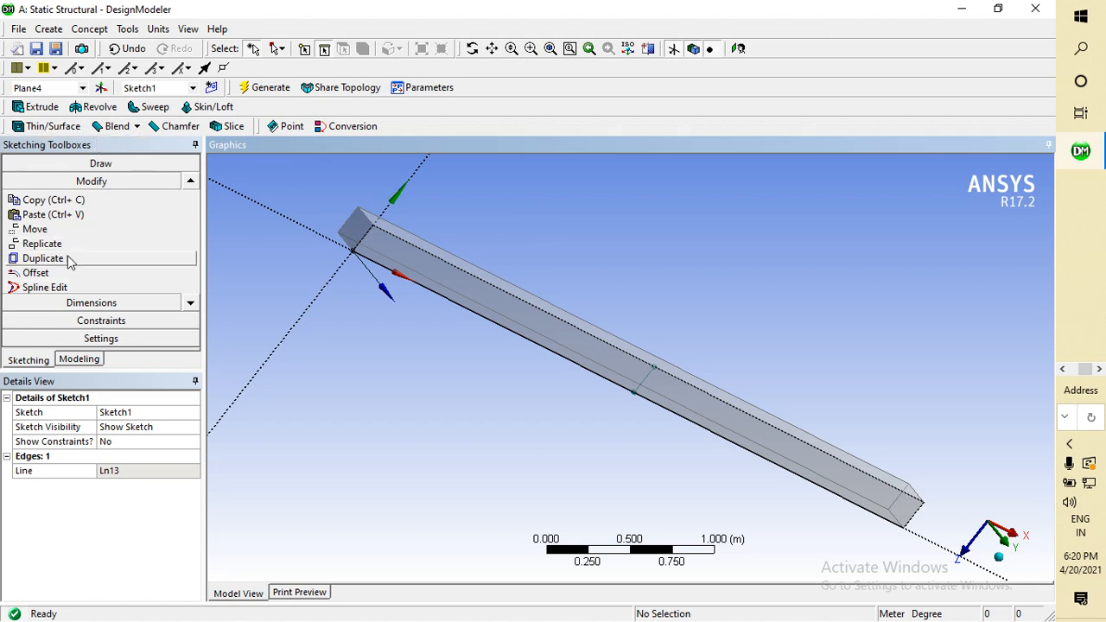
Step: Add a horizontal dimension between the beam's short end edge and the offset line
click(98, 303)
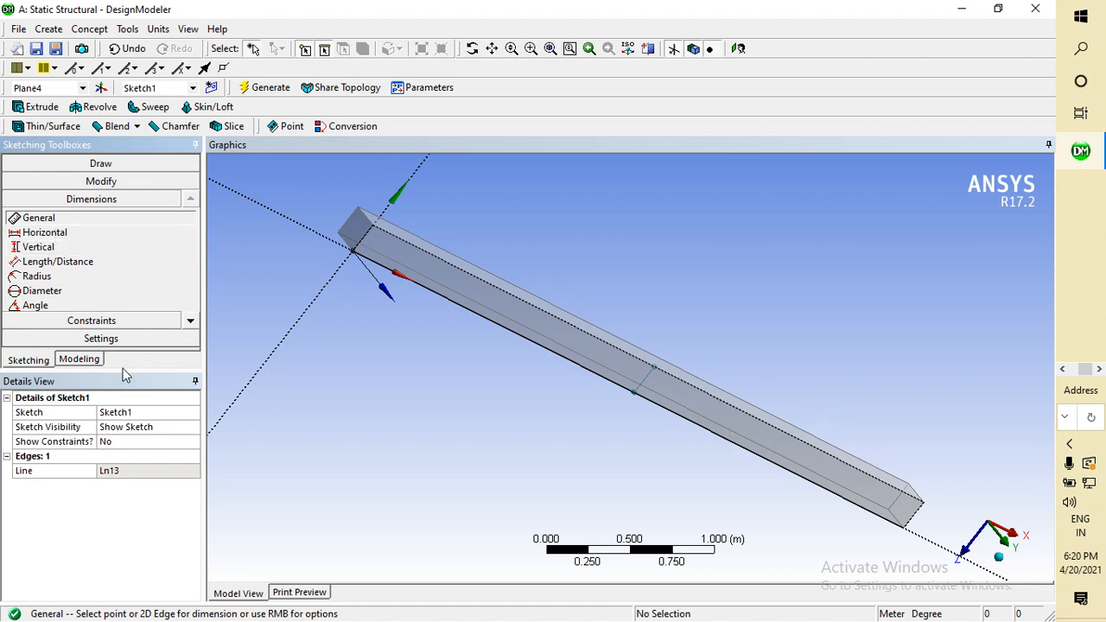
click(43, 234)
click(359, 248)
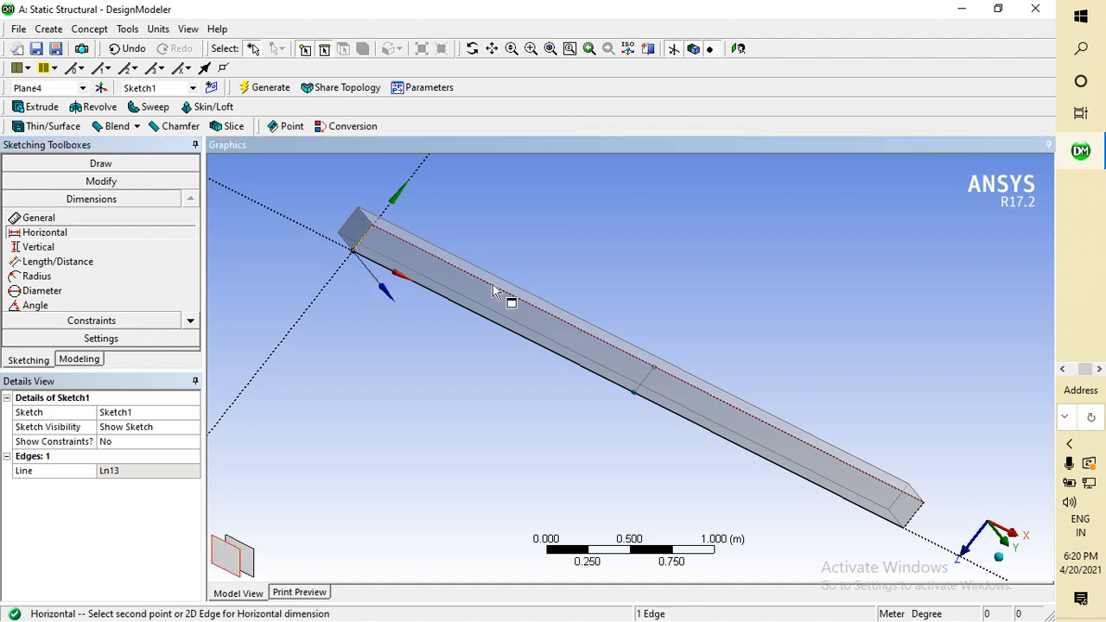
click(647, 391)
click(646, 298)
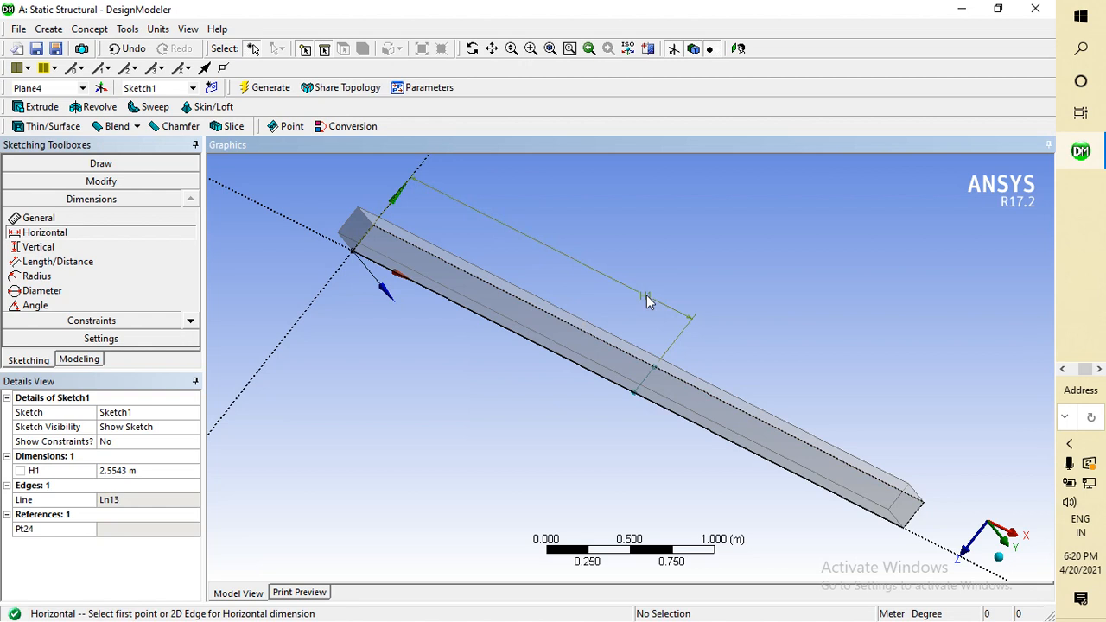
Step: Switch the model units to millimeters and set the offset line's horizontal dimension to 2500 mm
click(136, 470)
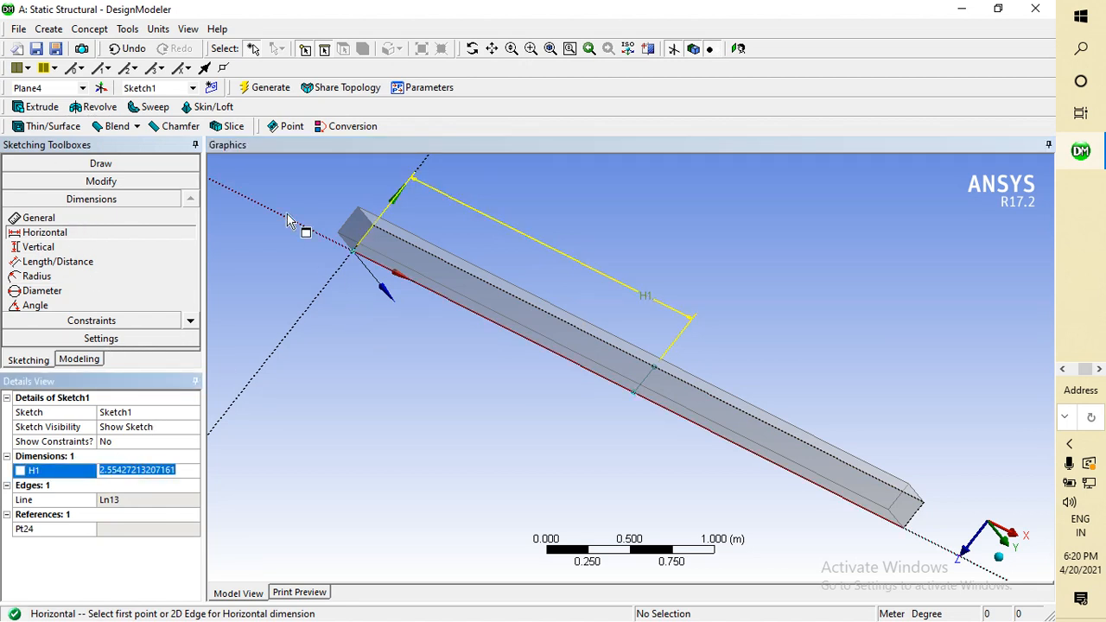
click(158, 29)
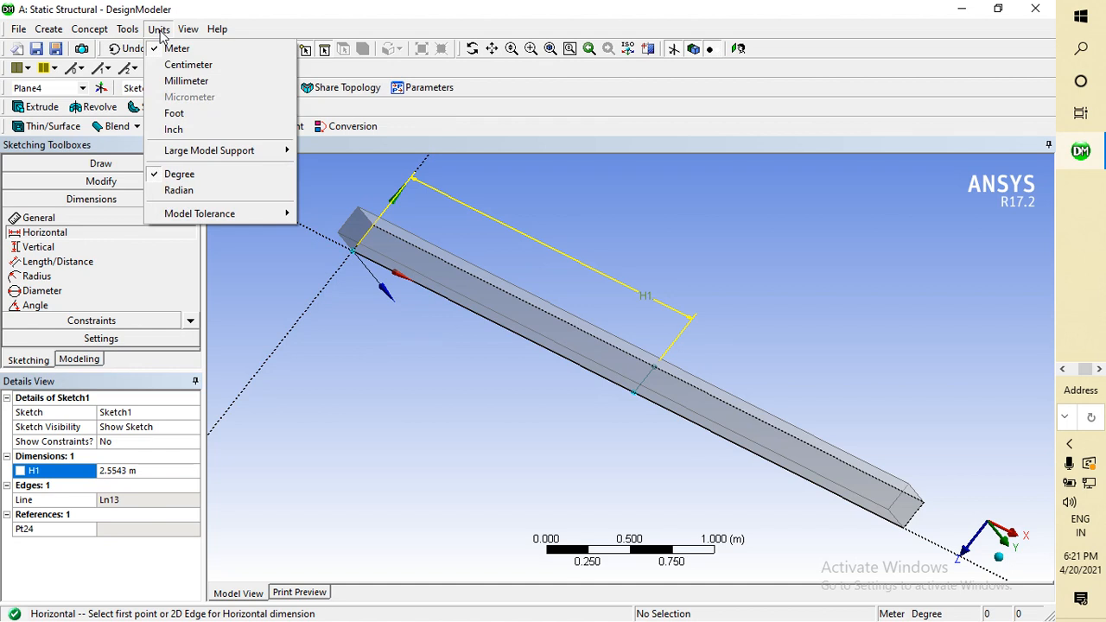
click(176, 82)
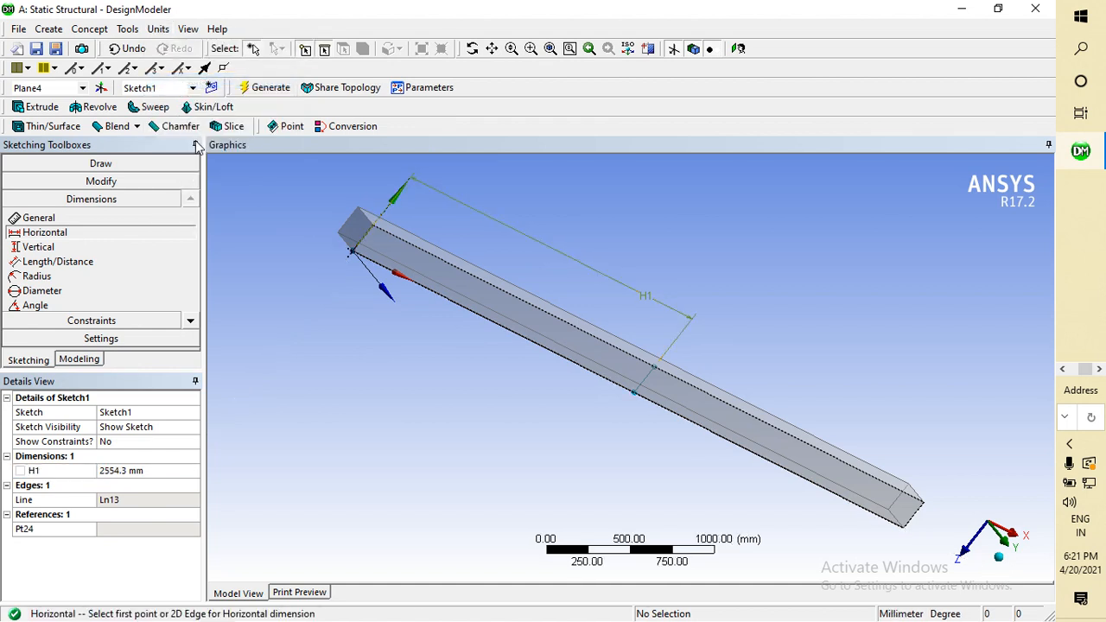
click(131, 471)
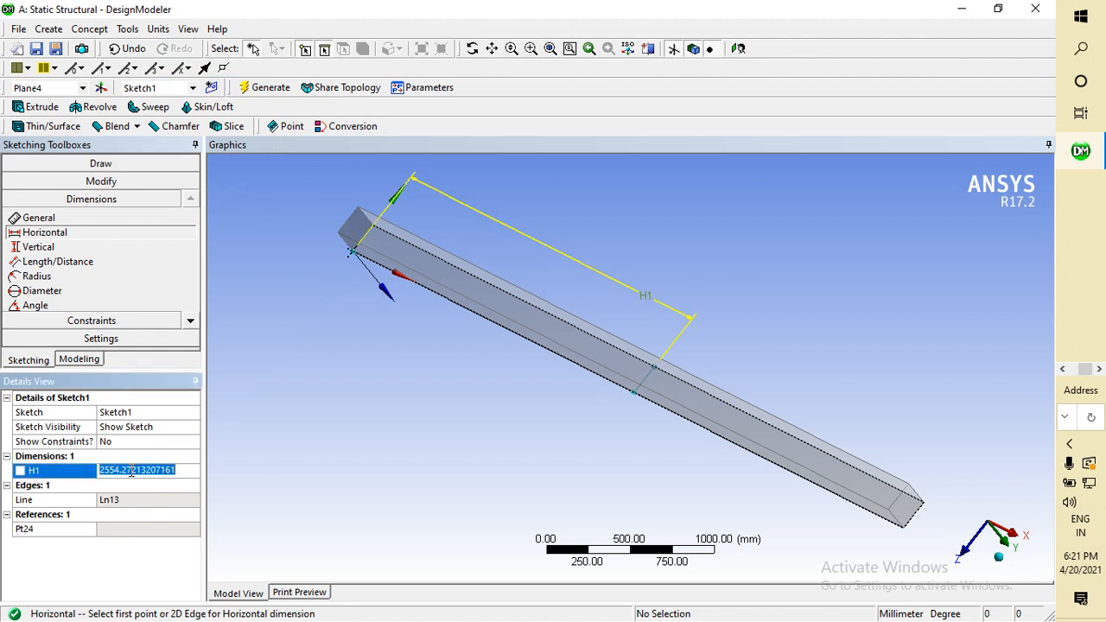
text(25)
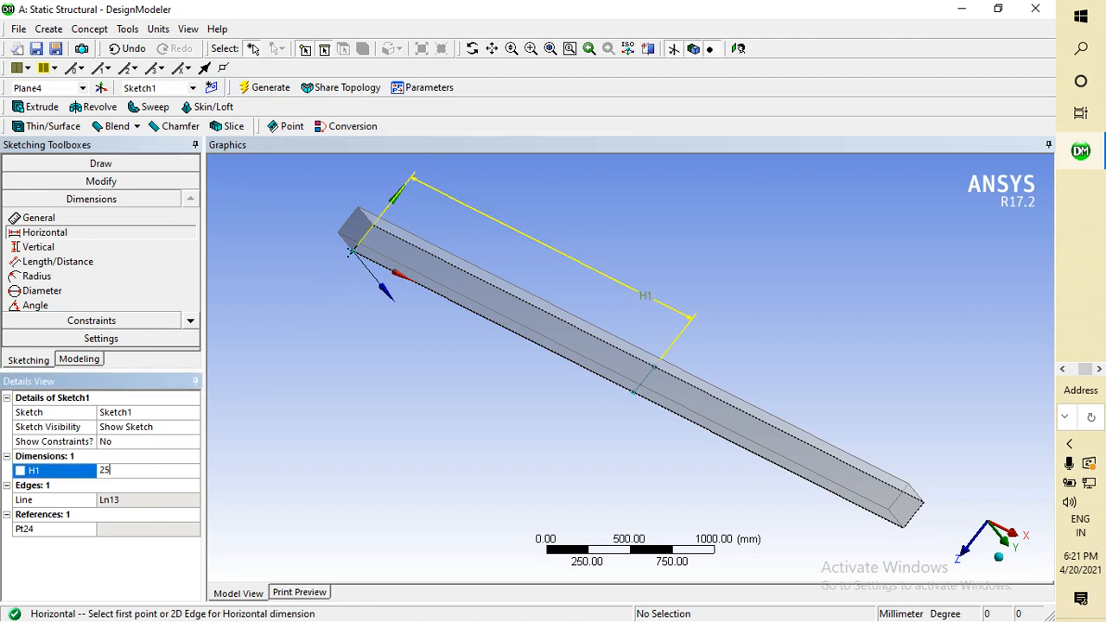
text(00)
key(Return)
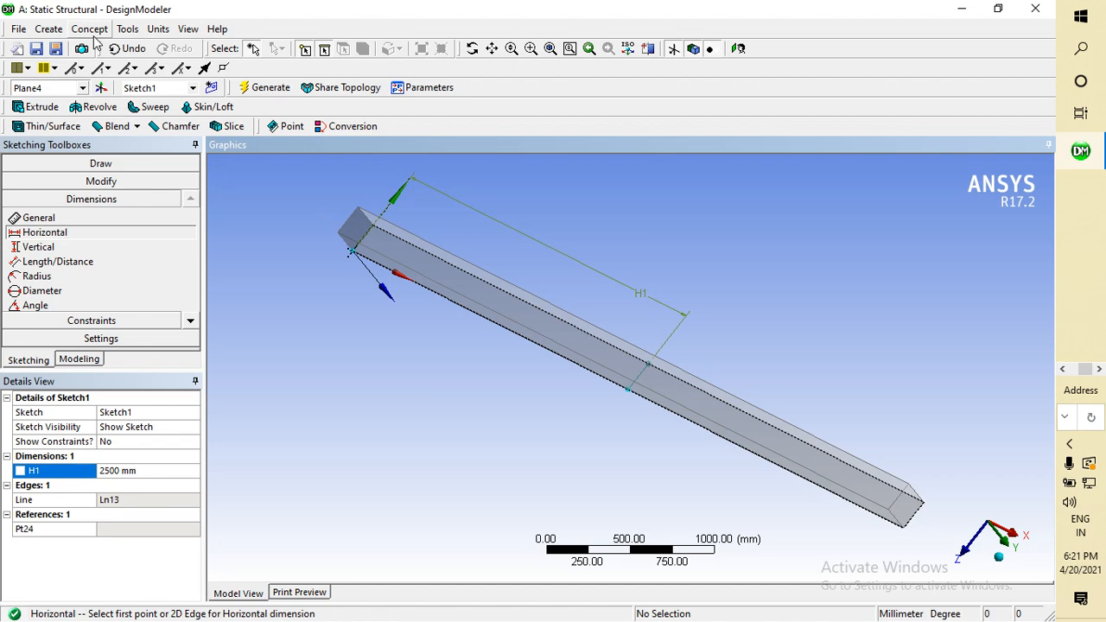
Step: Create and generate a Face Split of the beam's upper face, using the sketched cross line as tool geometry
click(128, 30)
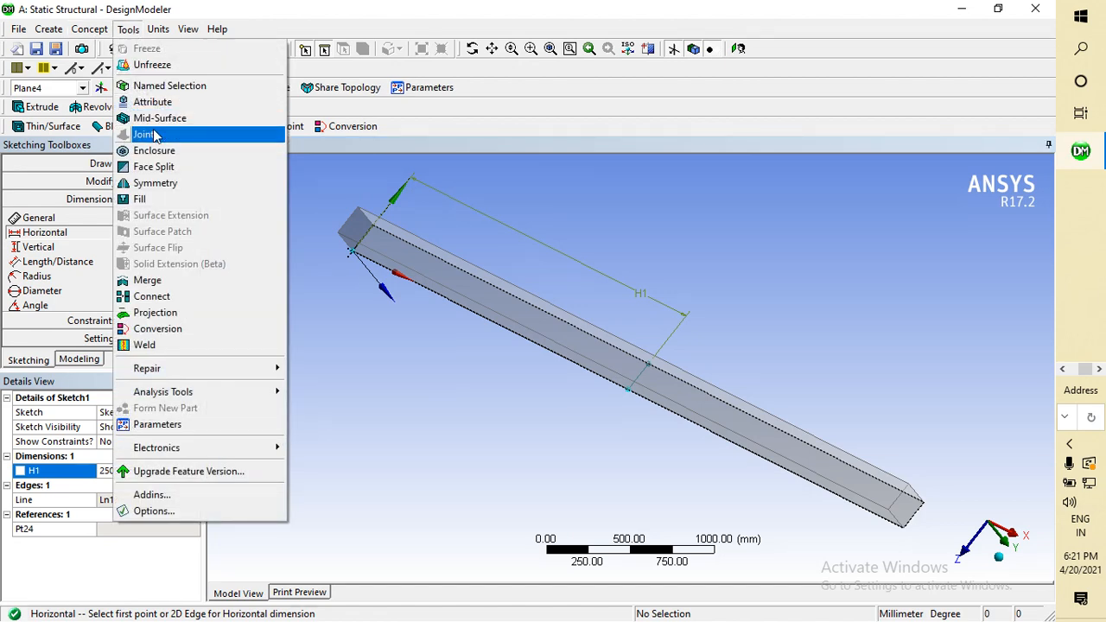
click(154, 167)
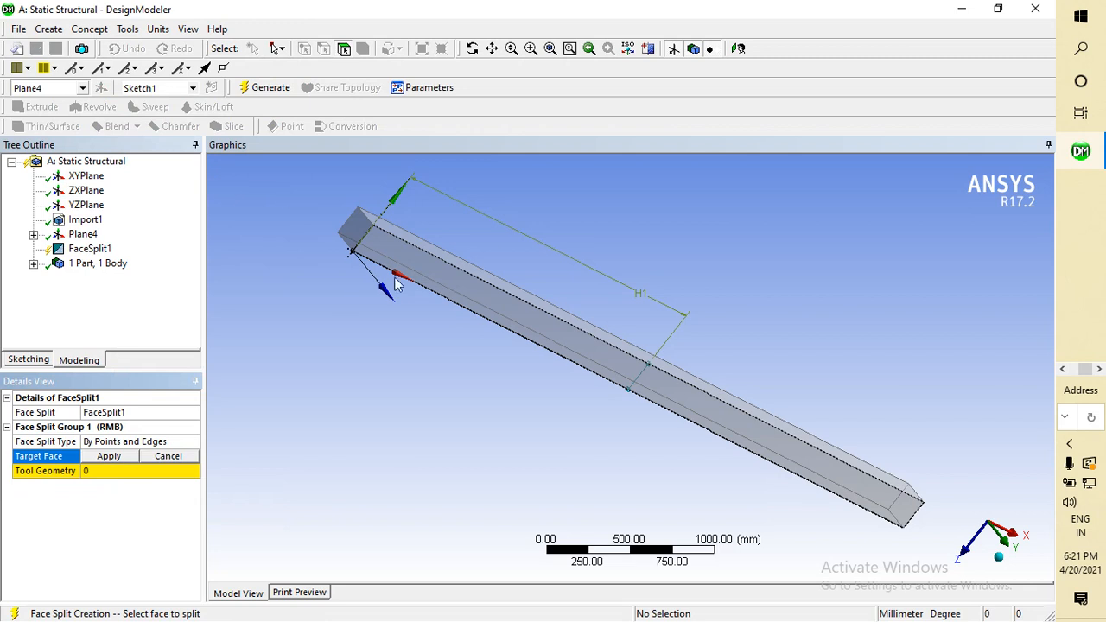
click(471, 303)
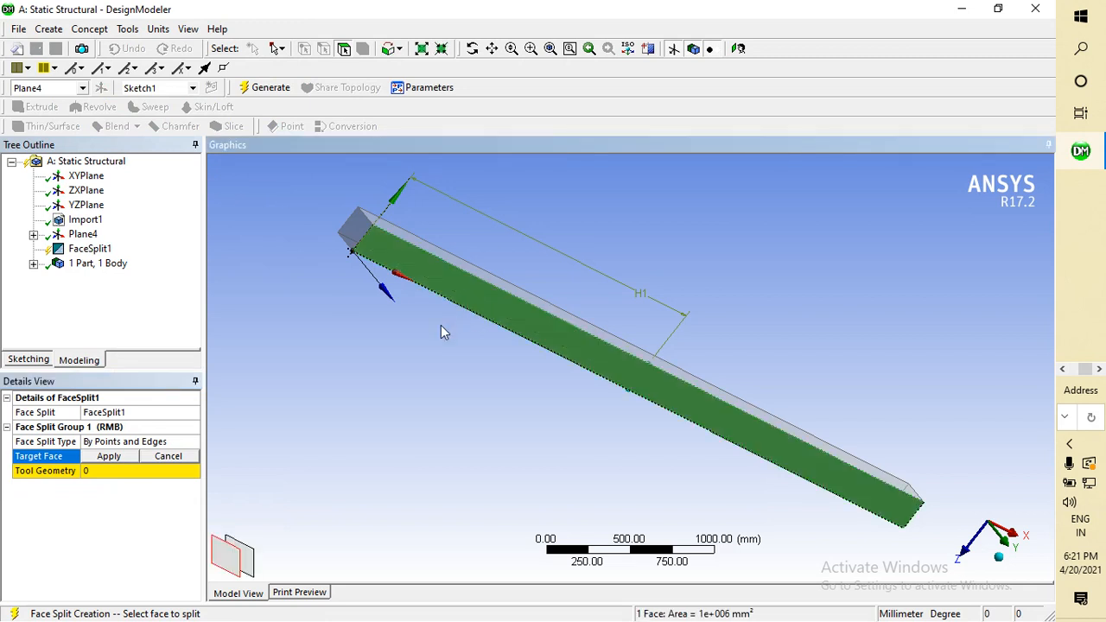
click(120, 463)
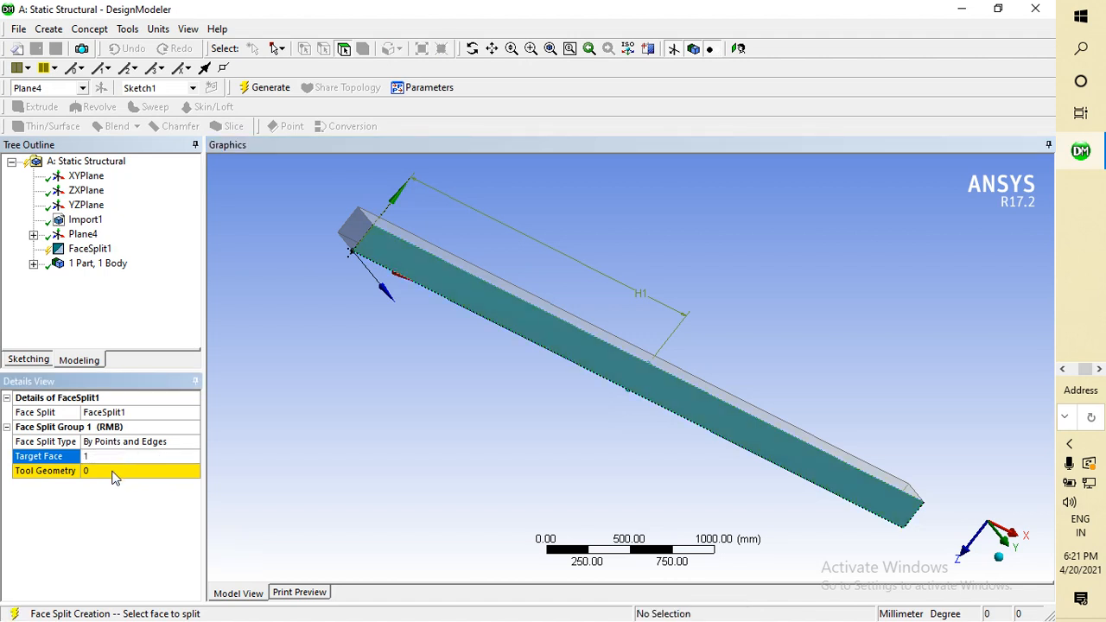
click(113, 473)
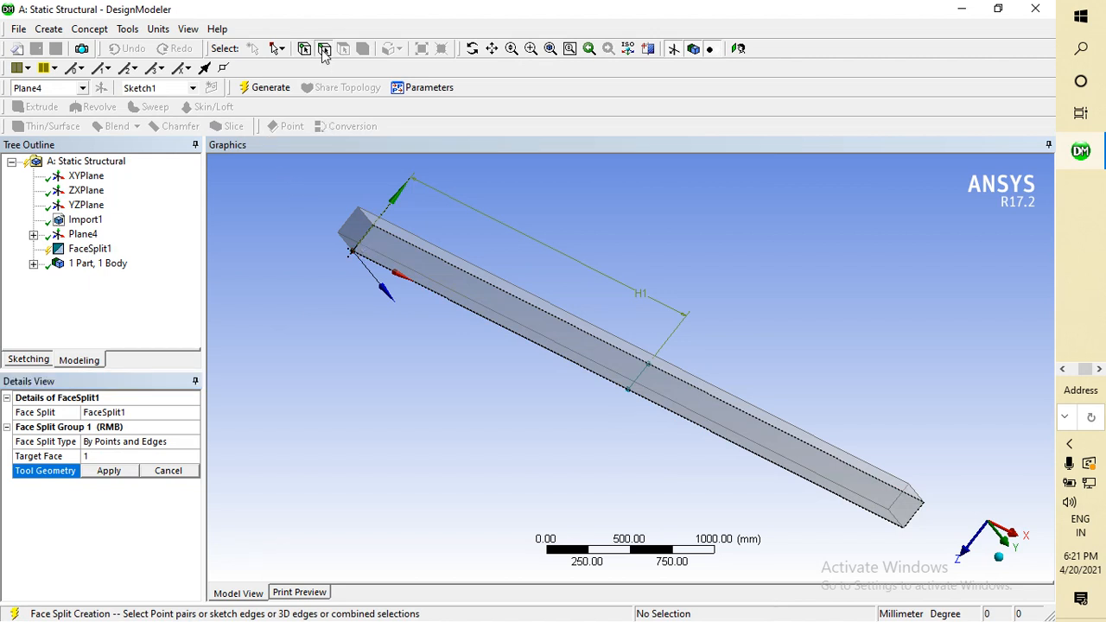
click(377, 251)
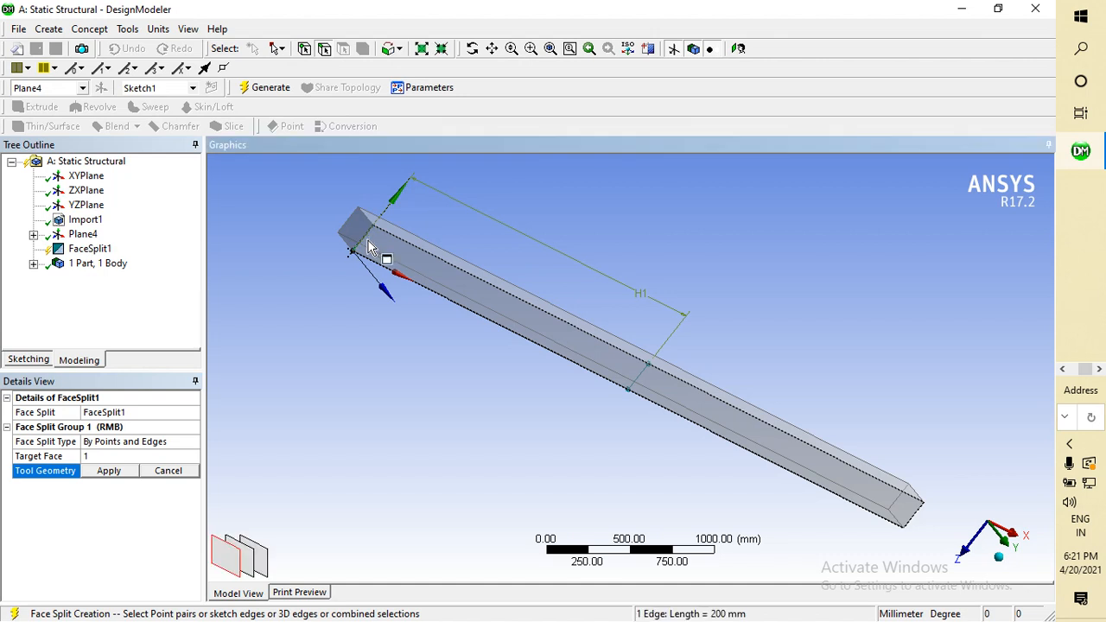
click(633, 388)
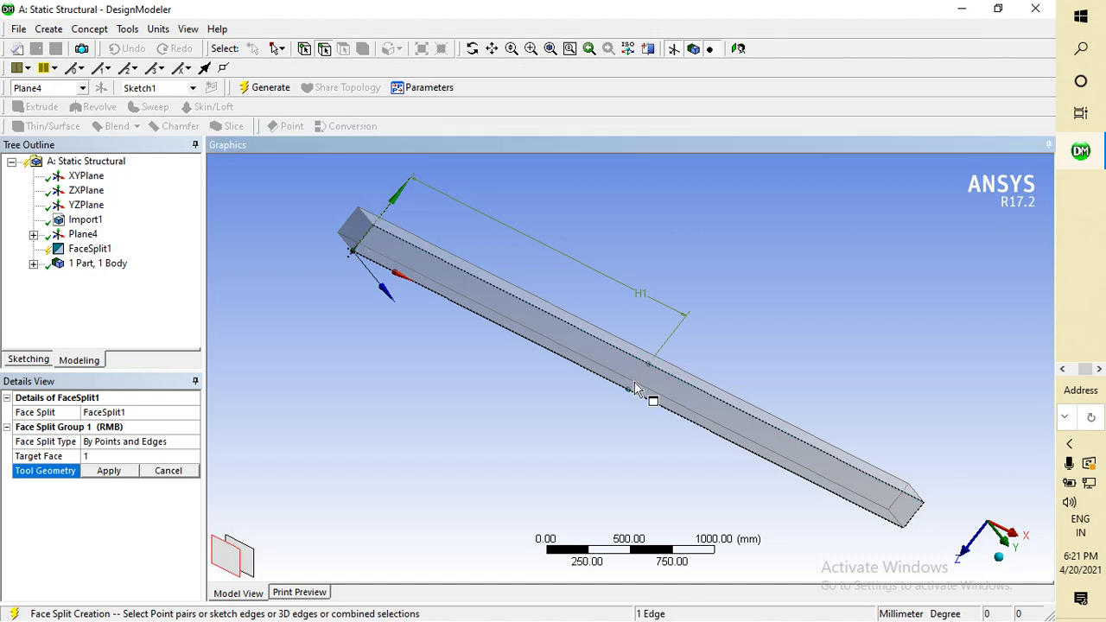
click(107, 472)
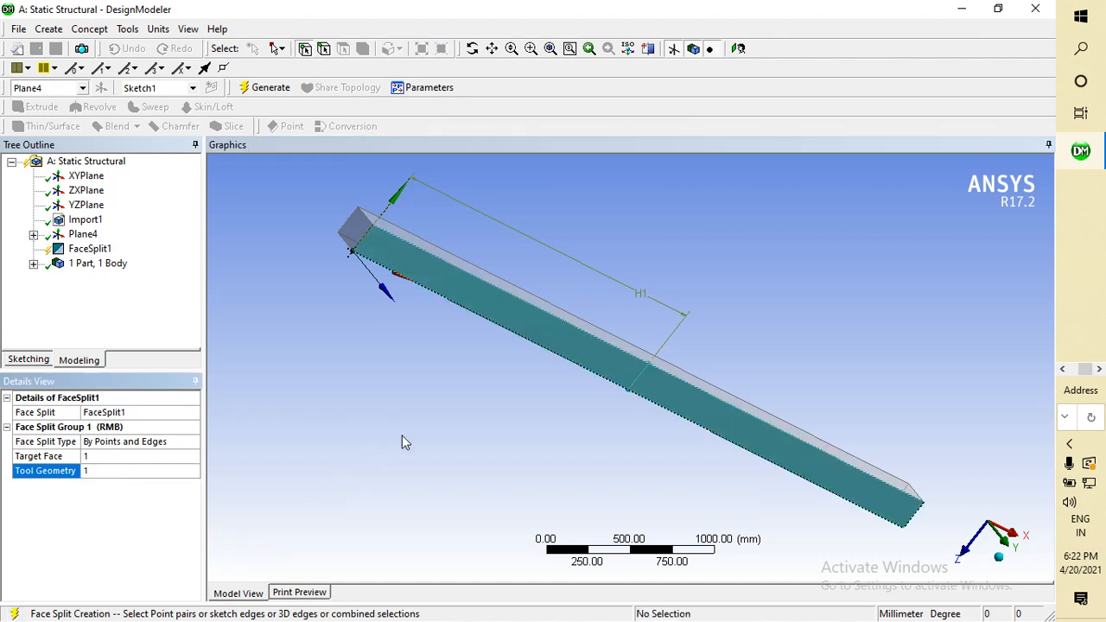
click(274, 89)
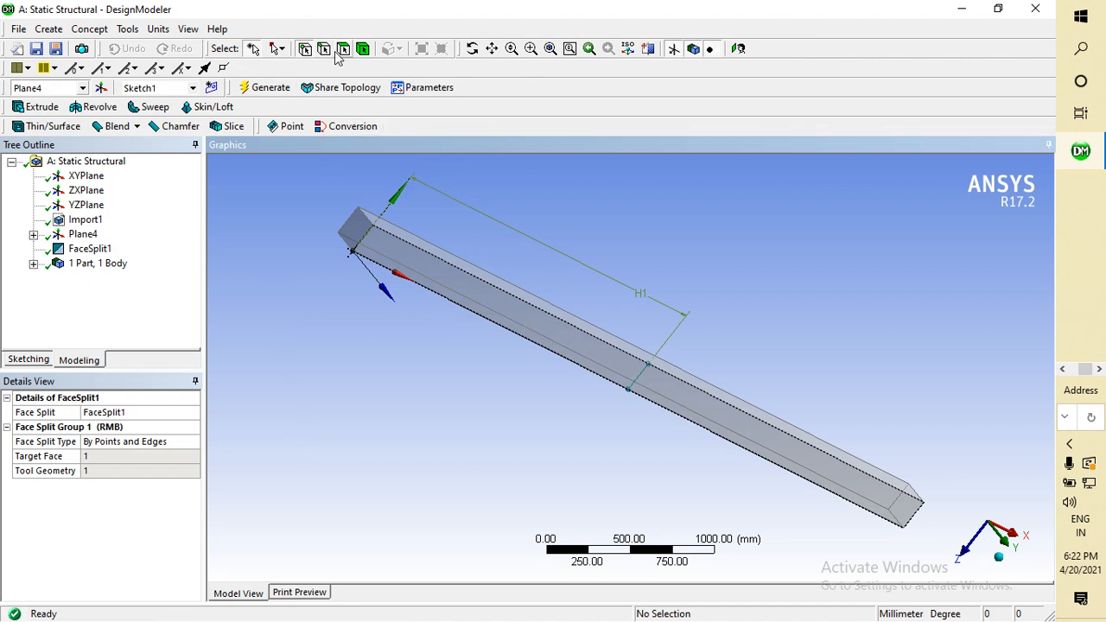
Step: Select the separate portions of the split upper face and the adjacent side face to examine the division
click(494, 312)
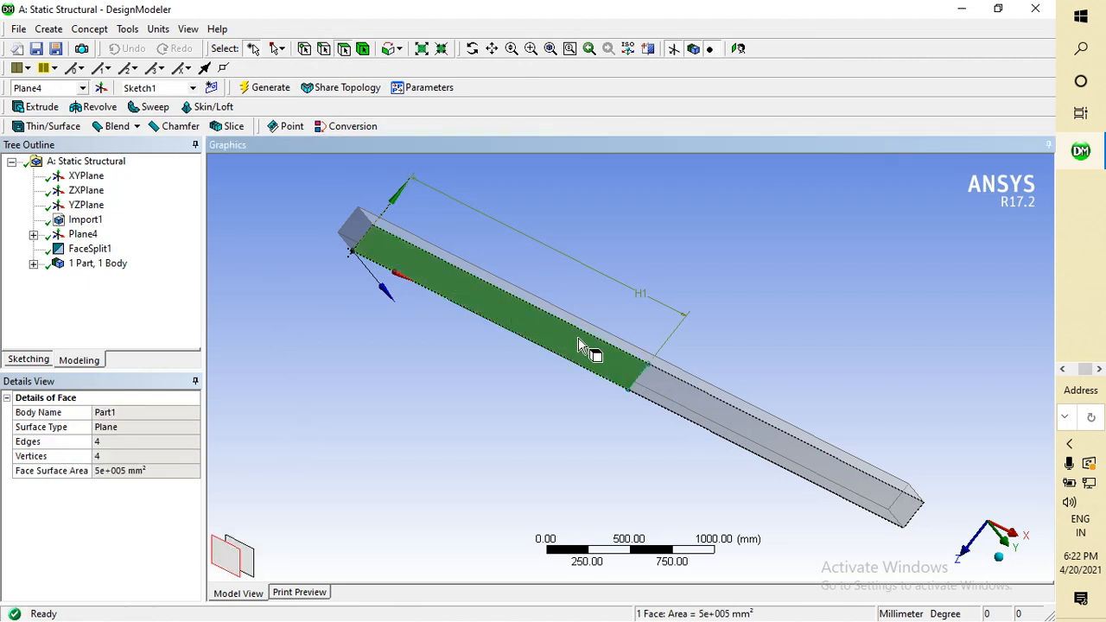
click(654, 382)
middle_drag(587, 503, 521, 373)
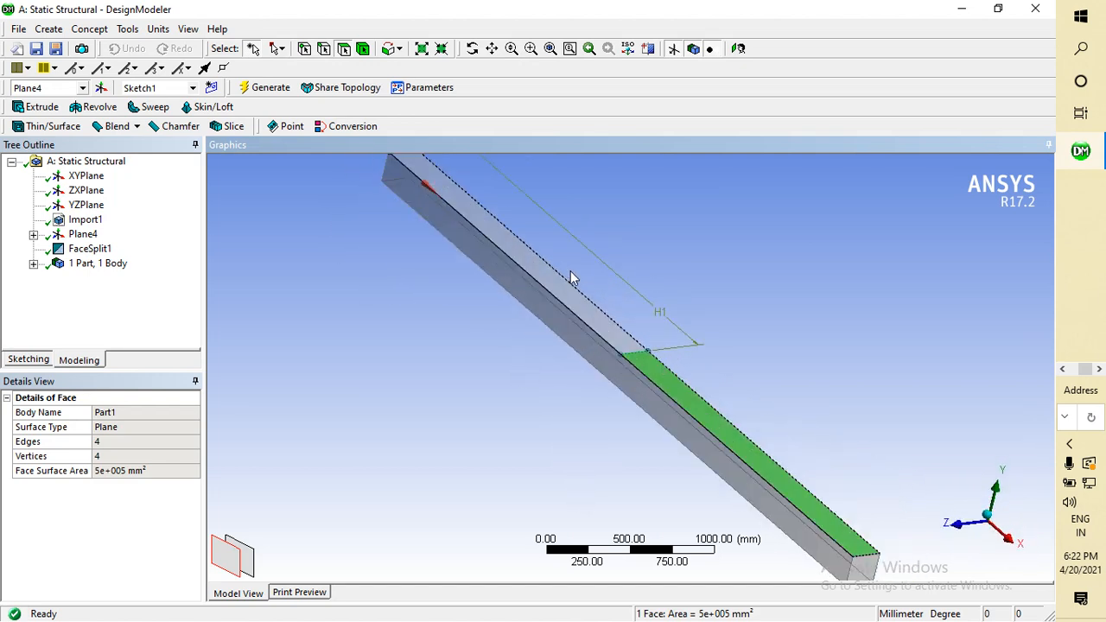
click(573, 306)
click(693, 408)
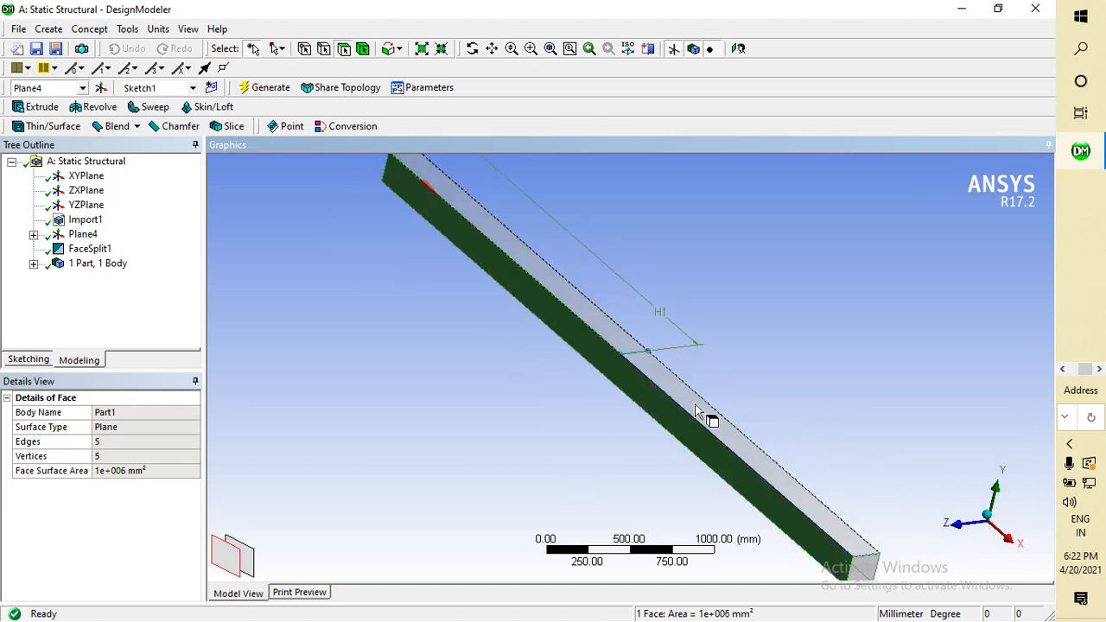
Step: Check each half of the split upper face again by selecting them in turn, and clear the selection
click(698, 412)
click(580, 315)
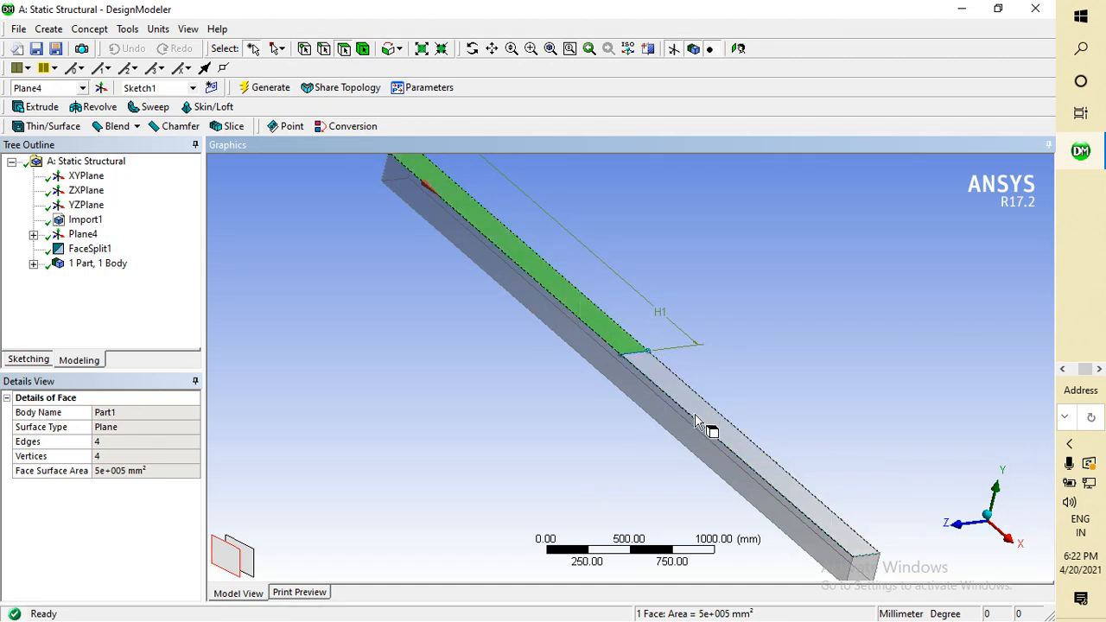
click(696, 418)
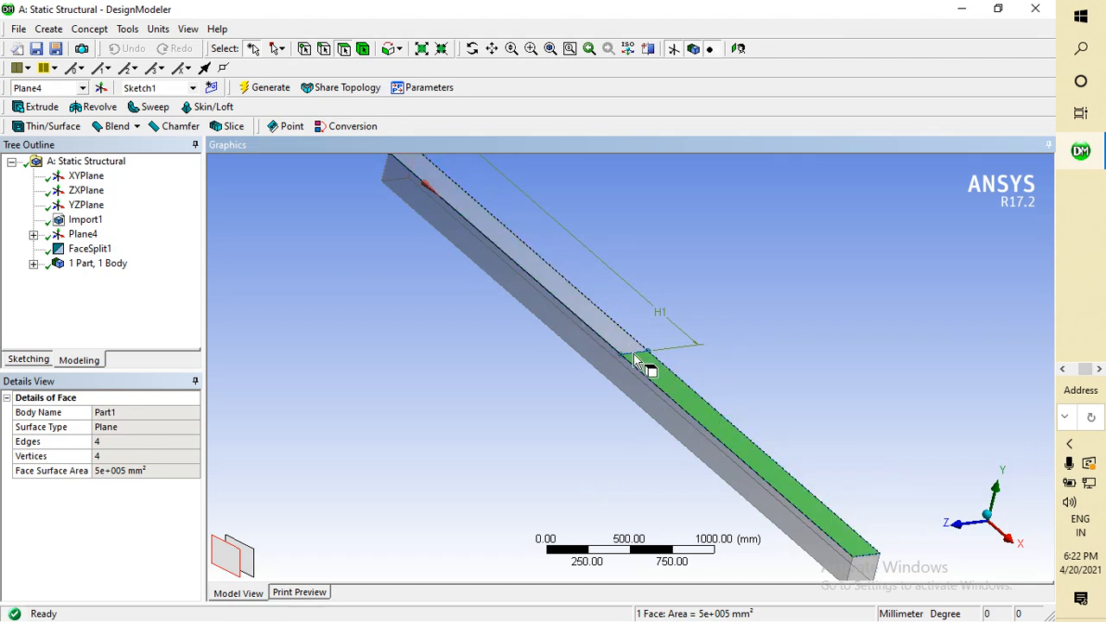
click(767, 276)
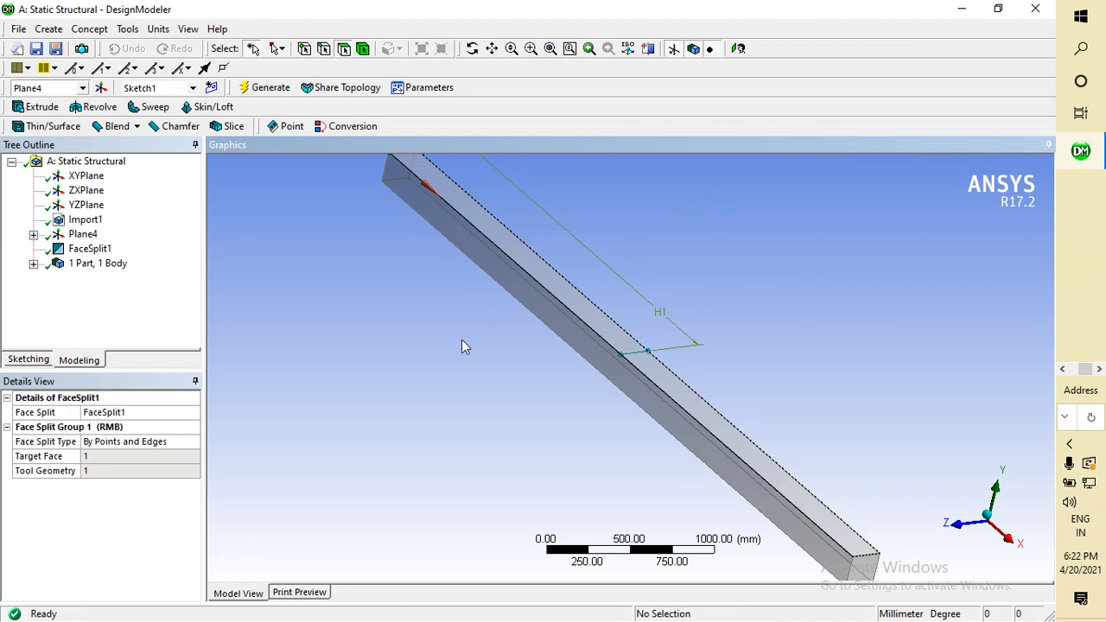
Step: Switch to the Workbench project and open the Static Structural system's Model in Mechanical
click(1080, 152)
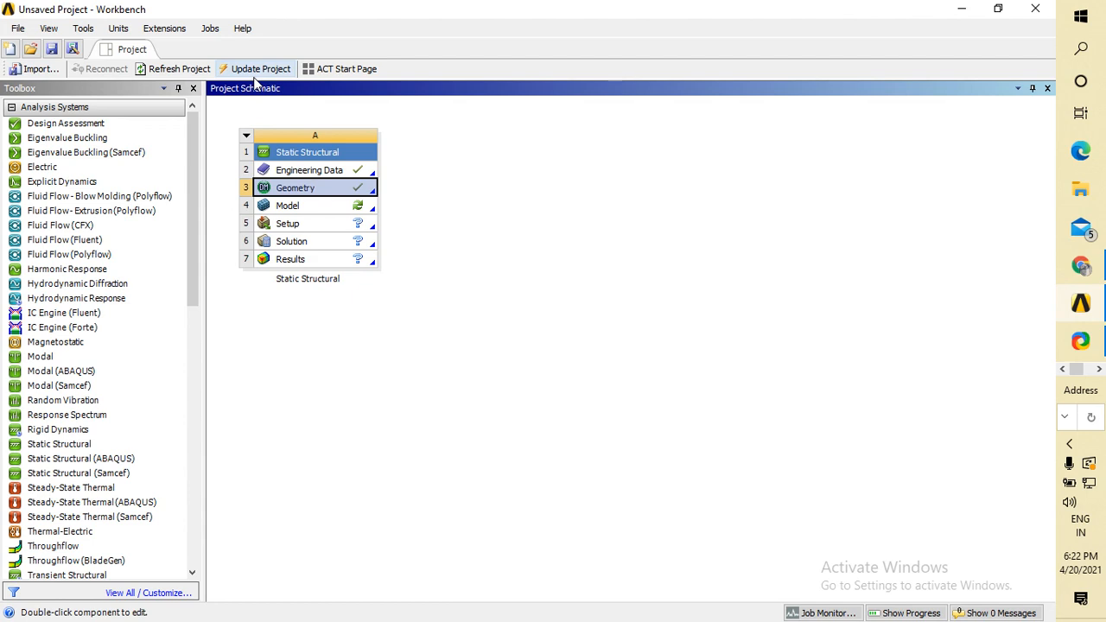
click(318, 212)
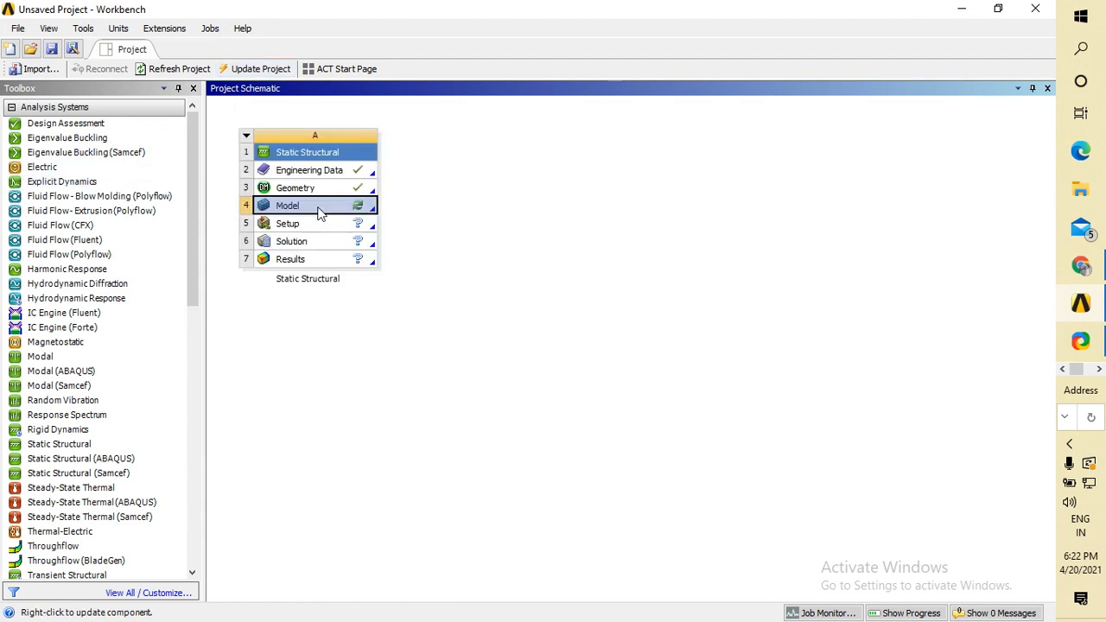
double_click(318, 212)
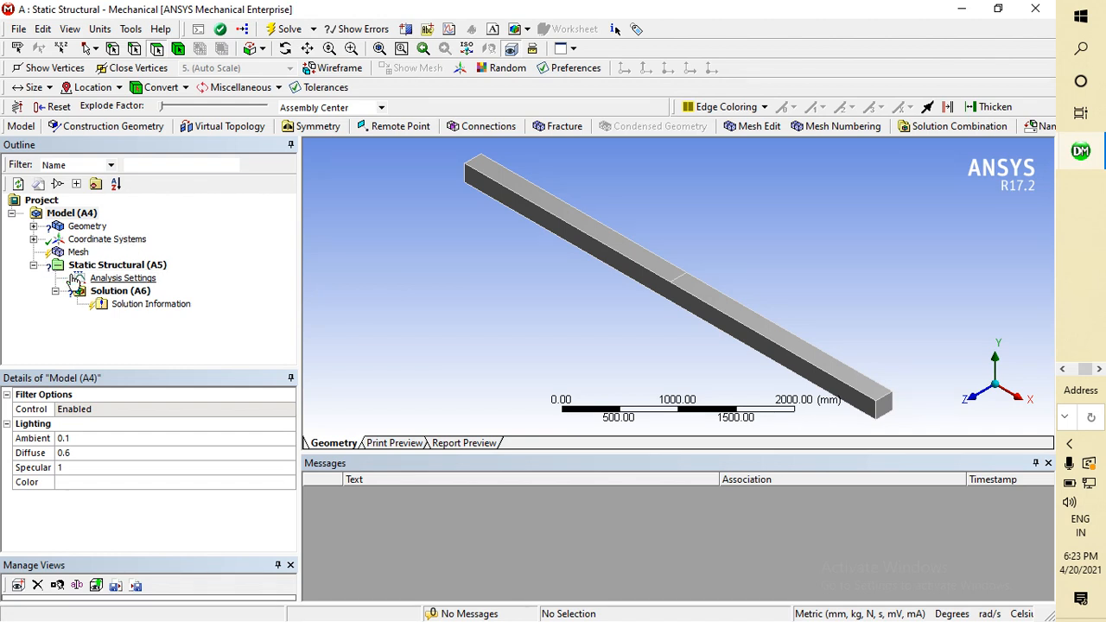
Step: Assign Structural Steel as the material of Part1
click(86, 228)
double_click(87, 233)
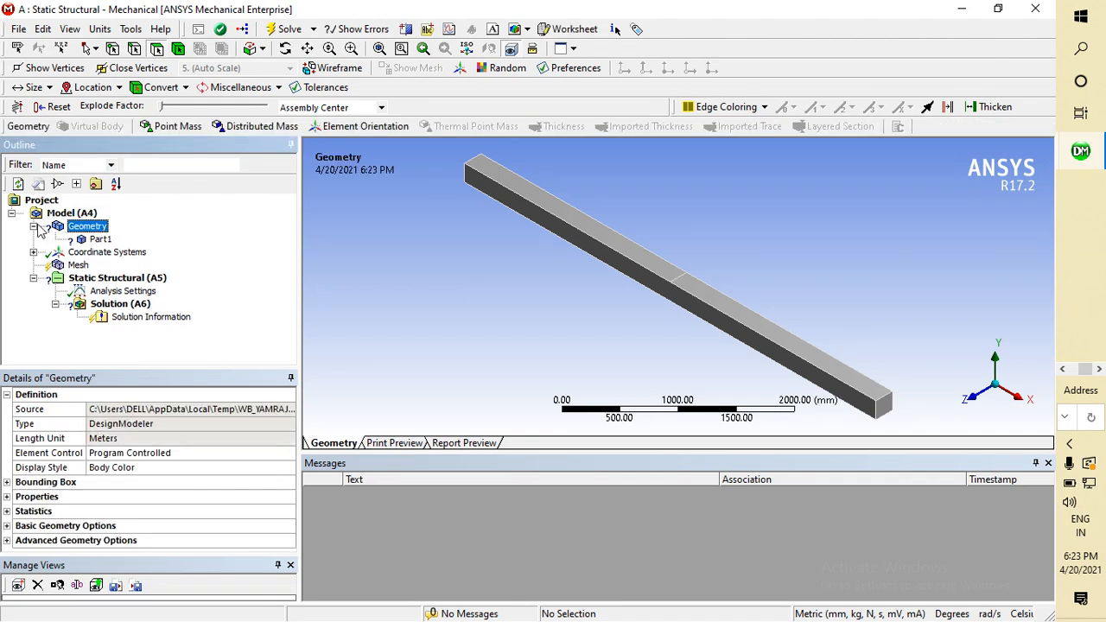
click(101, 240)
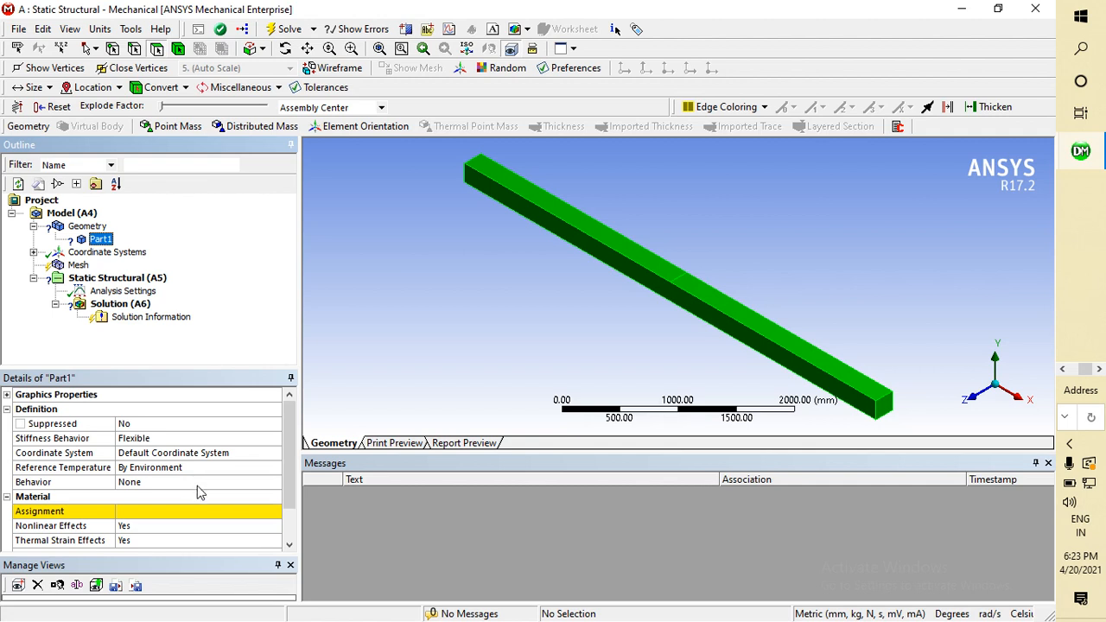
click(222, 513)
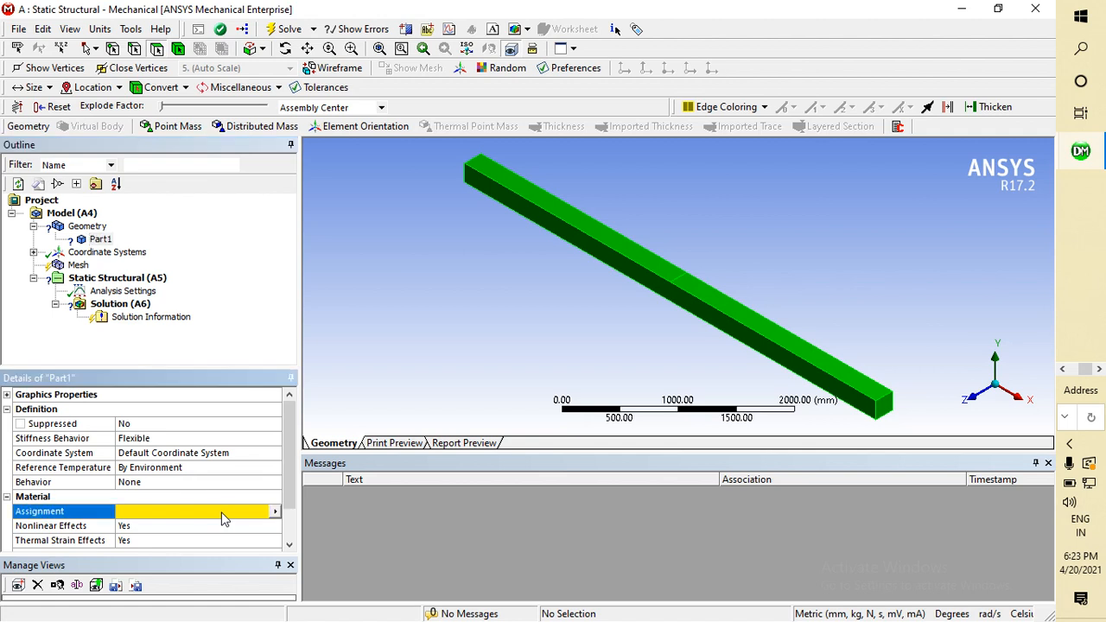
click(275, 513)
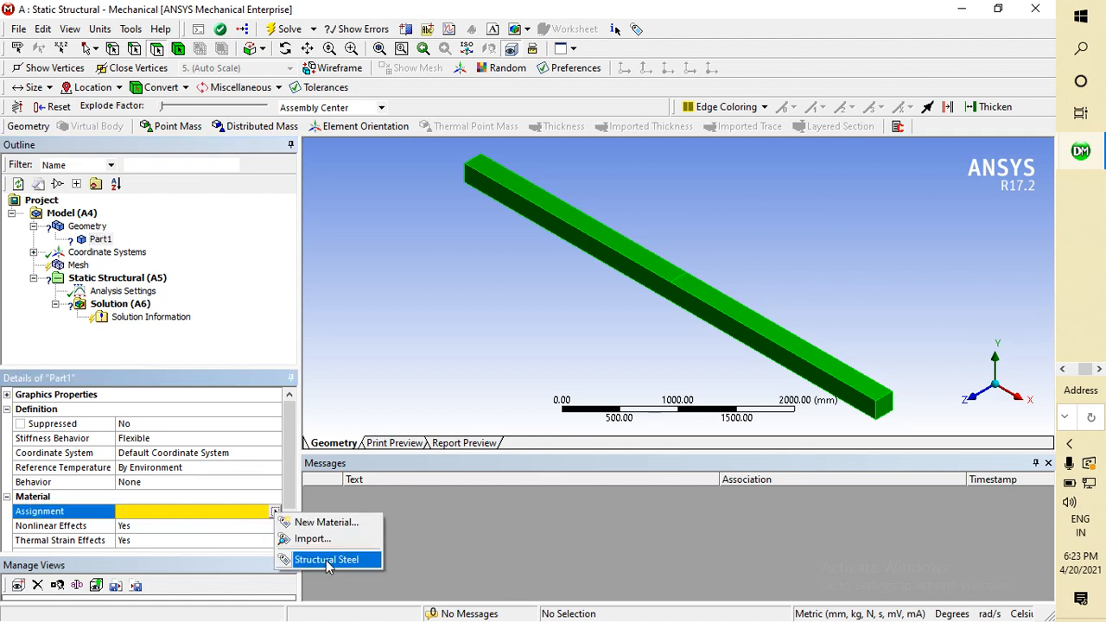
click(327, 560)
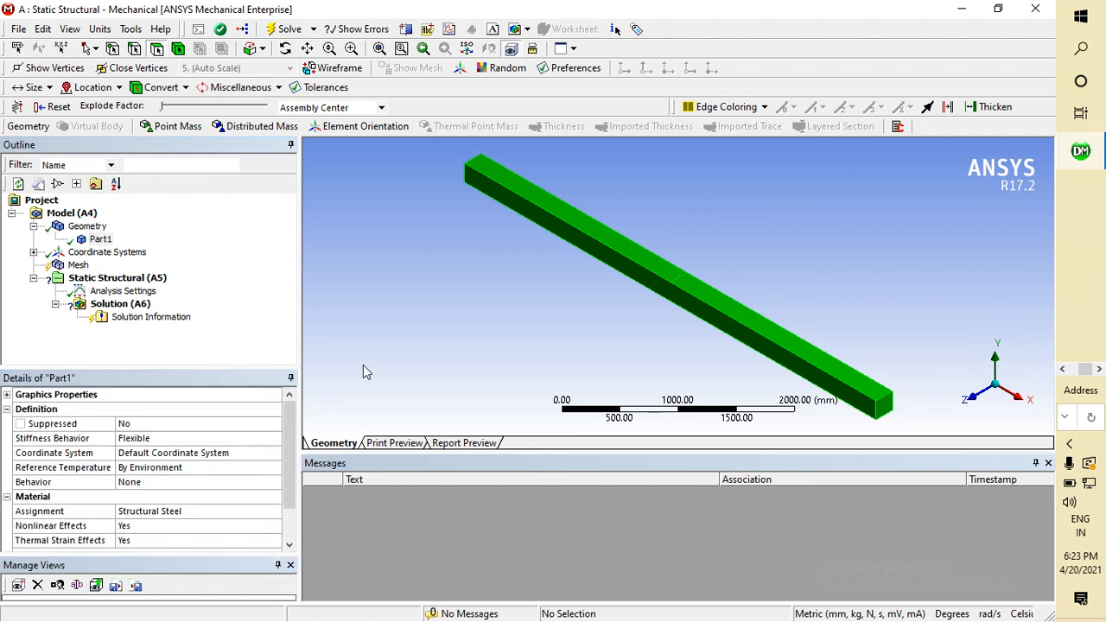
Step: Expand the mesh statistics and sizing settings, and set the mesh's Relevance Center to Medium
click(99, 252)
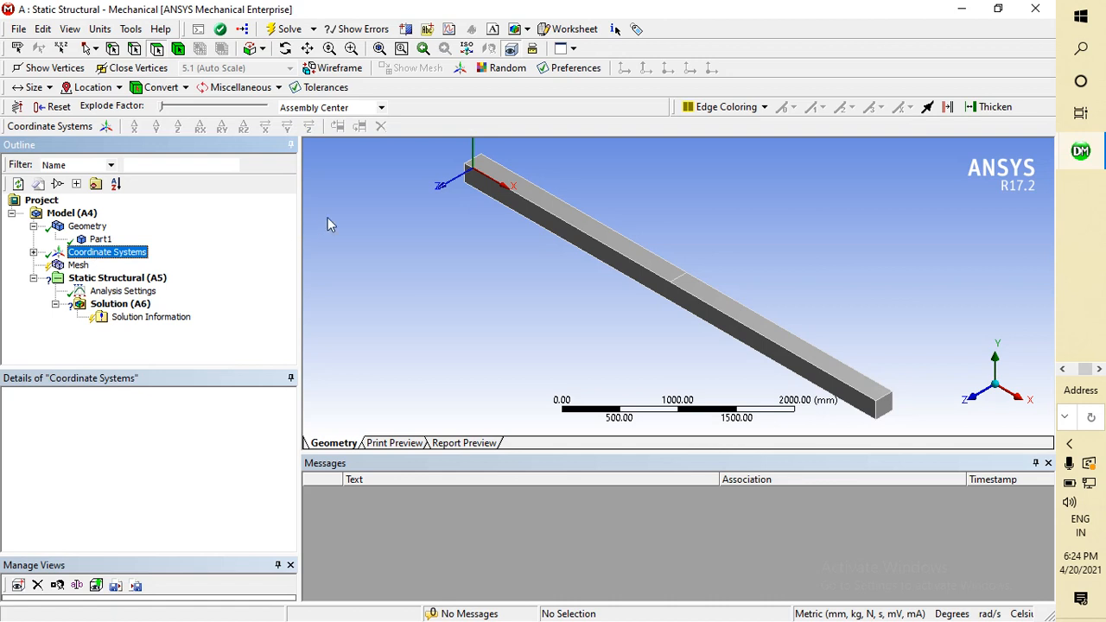
click(77, 266)
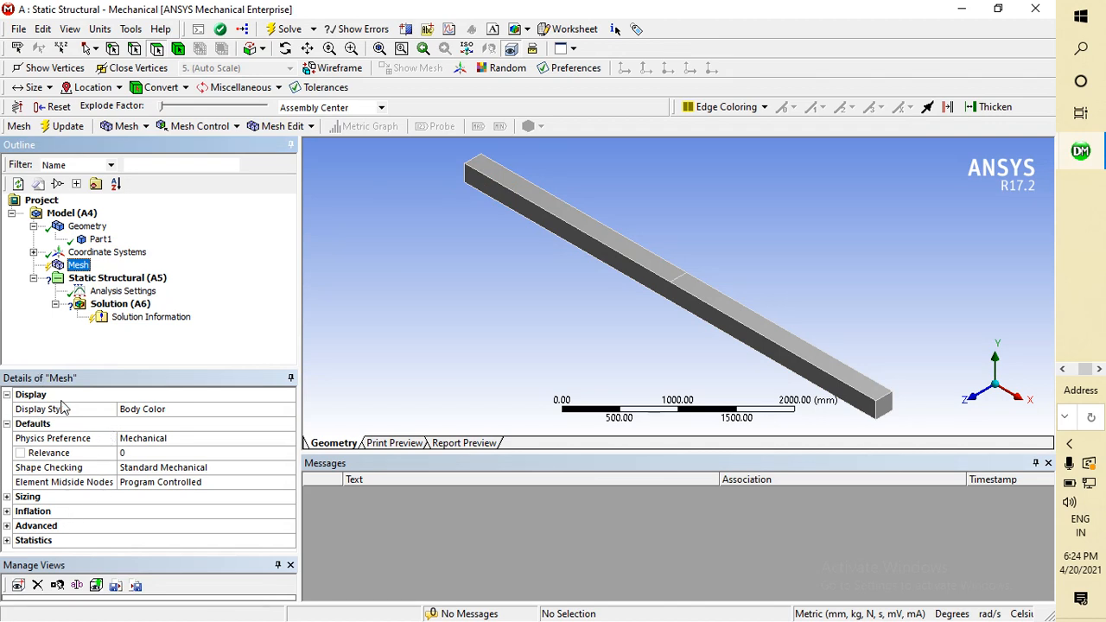
double_click(32, 540)
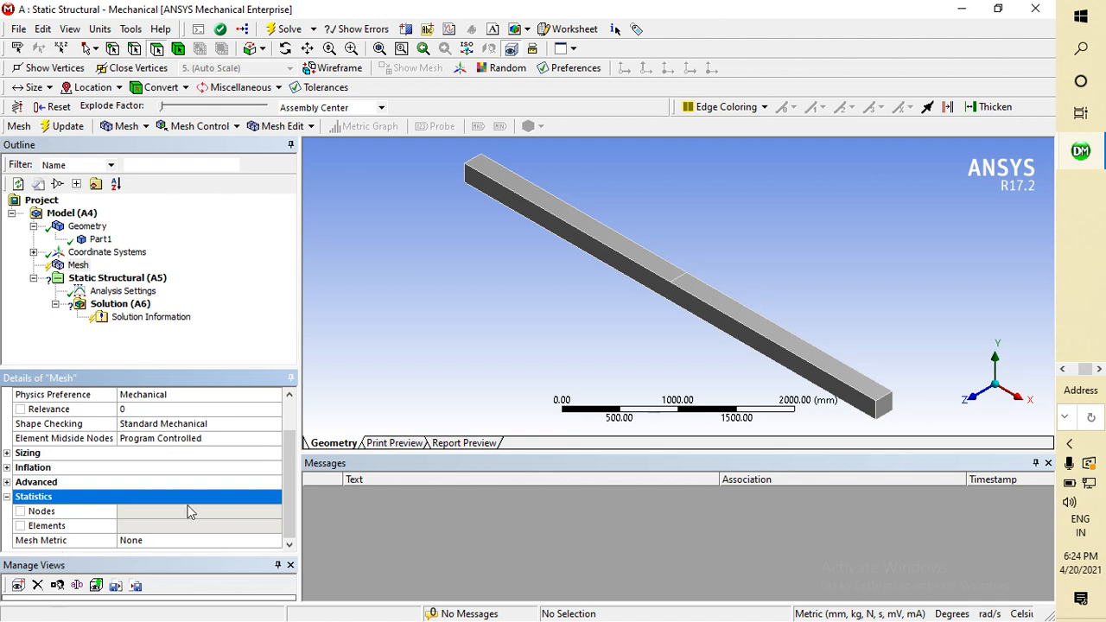
click(40, 454)
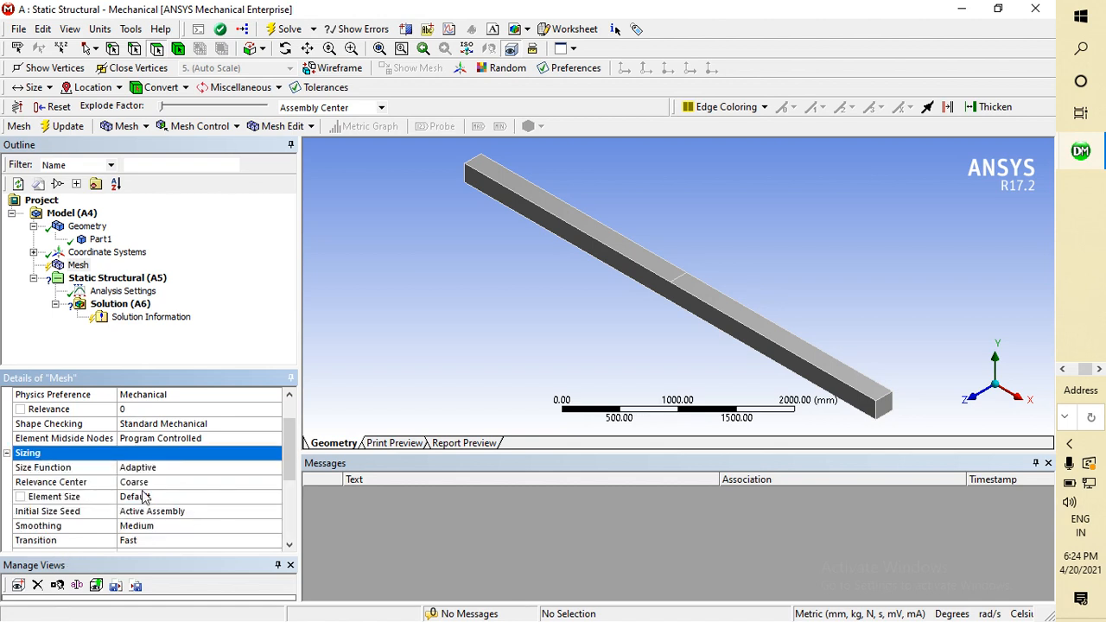
click(146, 484)
click(275, 482)
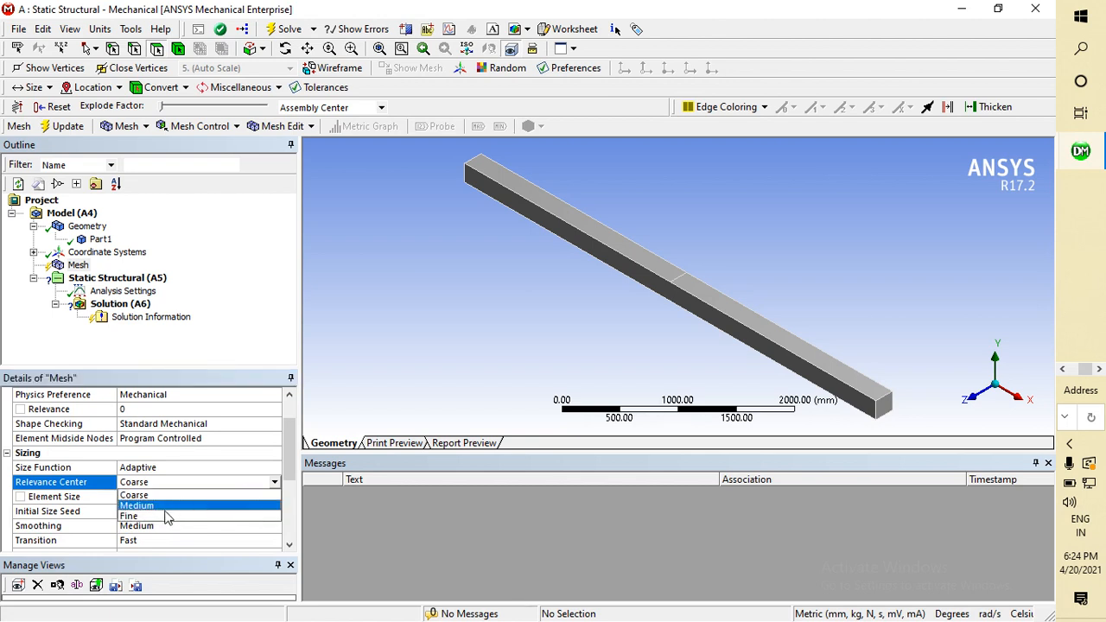
click(149, 507)
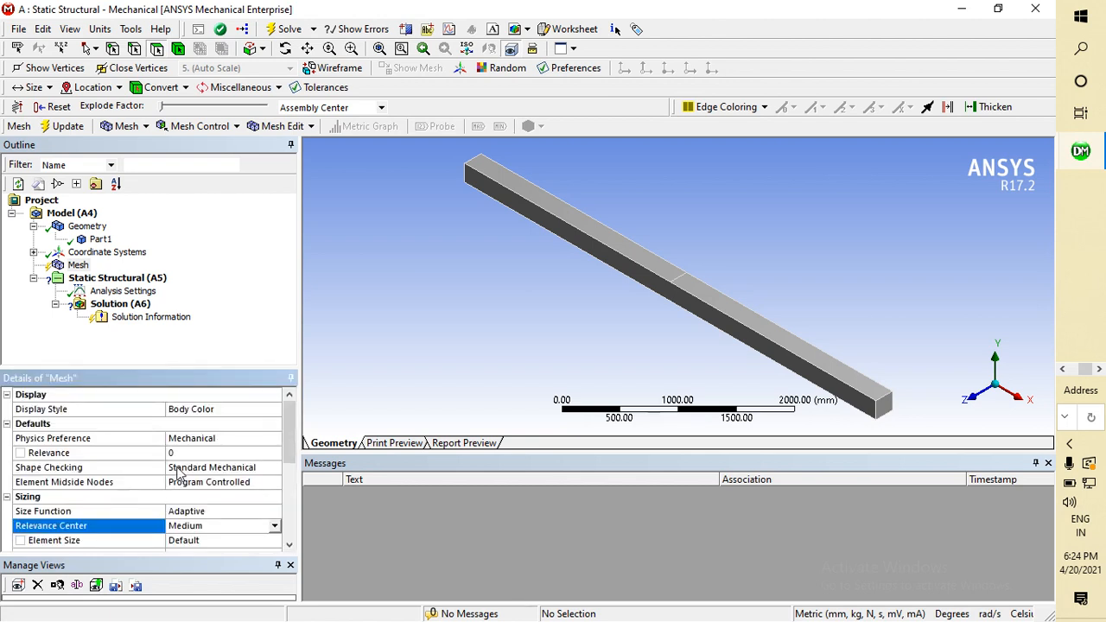
Step: Update the mesh with the medium relevance center and check its node and element statistics
scroll(177, 471, down, 3)
scroll(177, 470, down, 2)
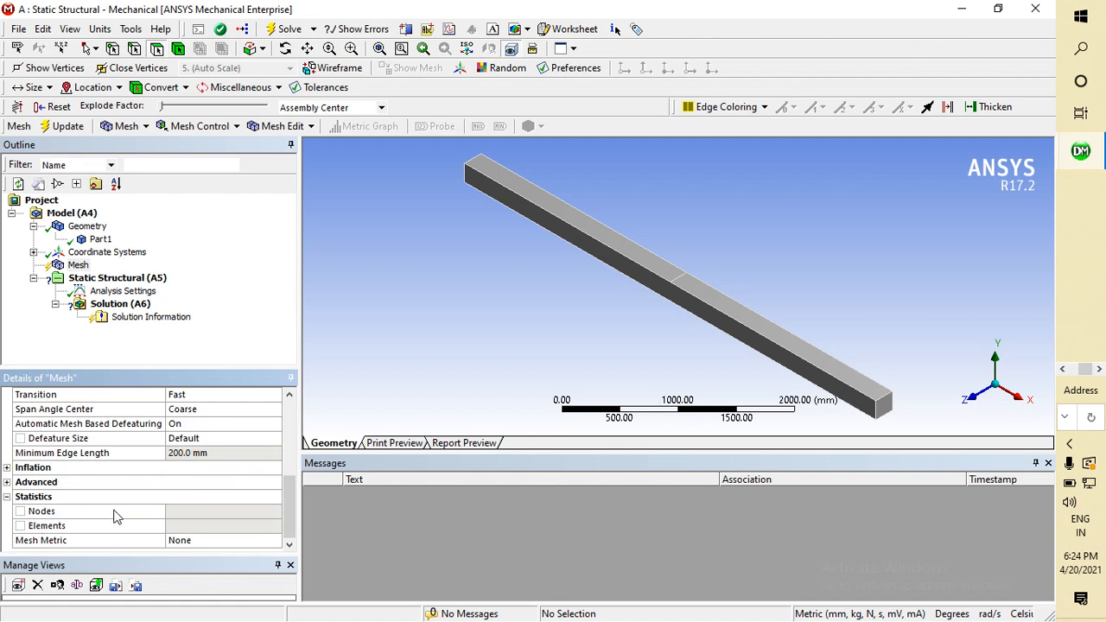
click(78, 266)
right_click(77, 268)
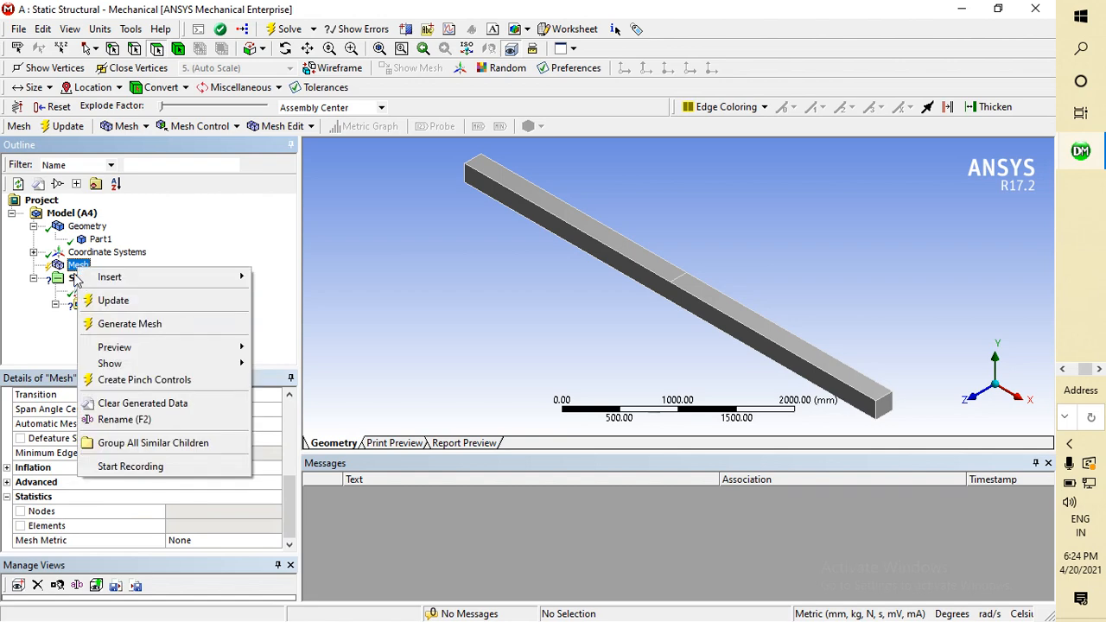
click(110, 299)
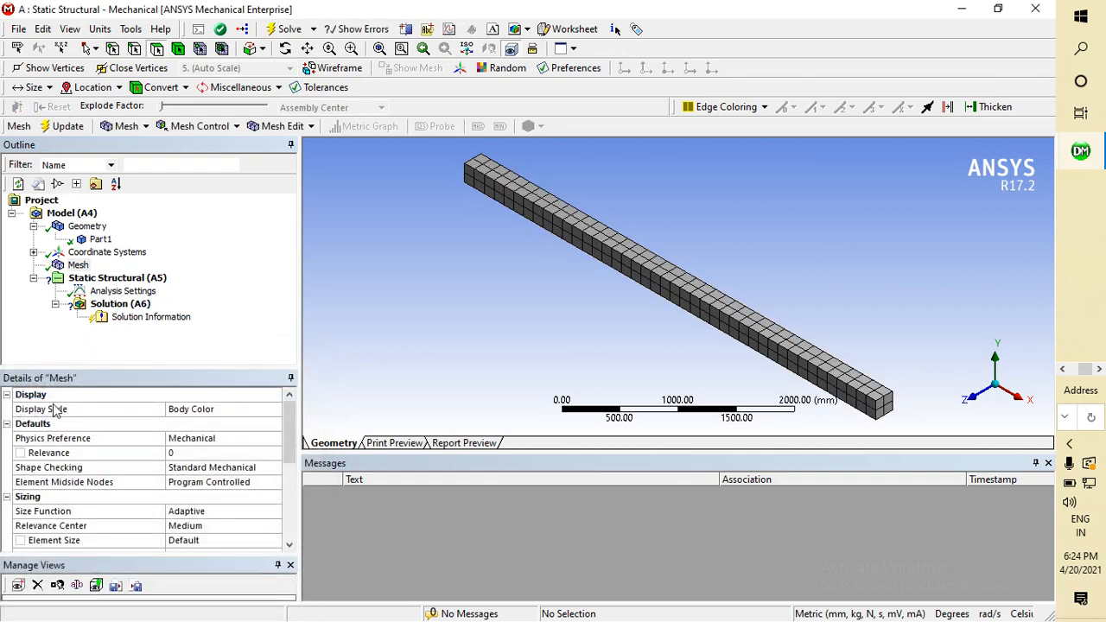
scroll(116, 455, down, 4)
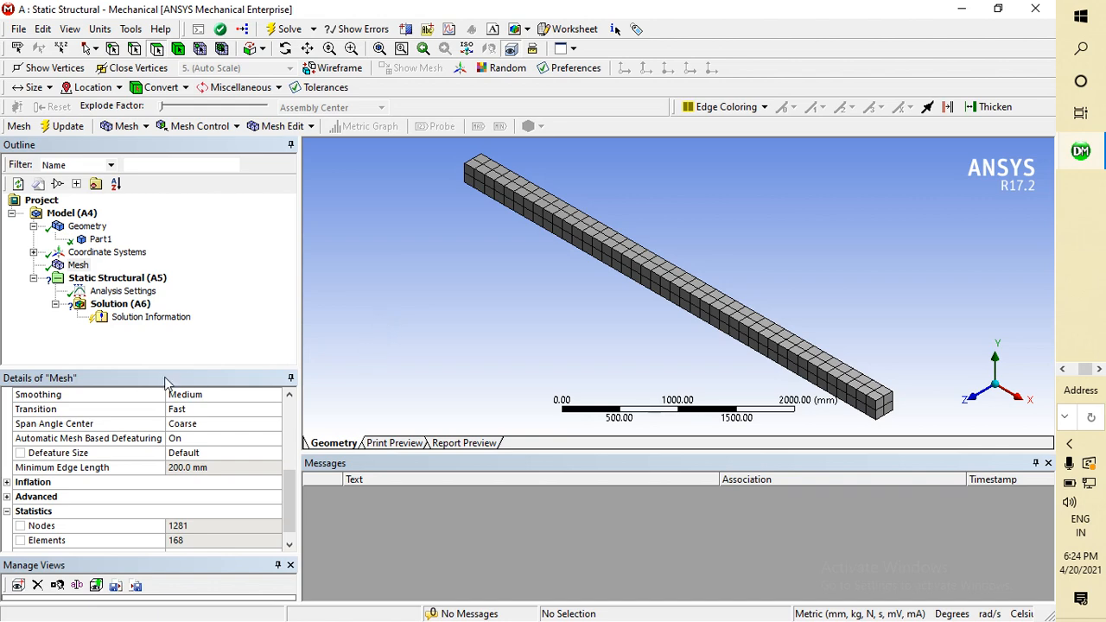
scroll(185, 471, up, 4)
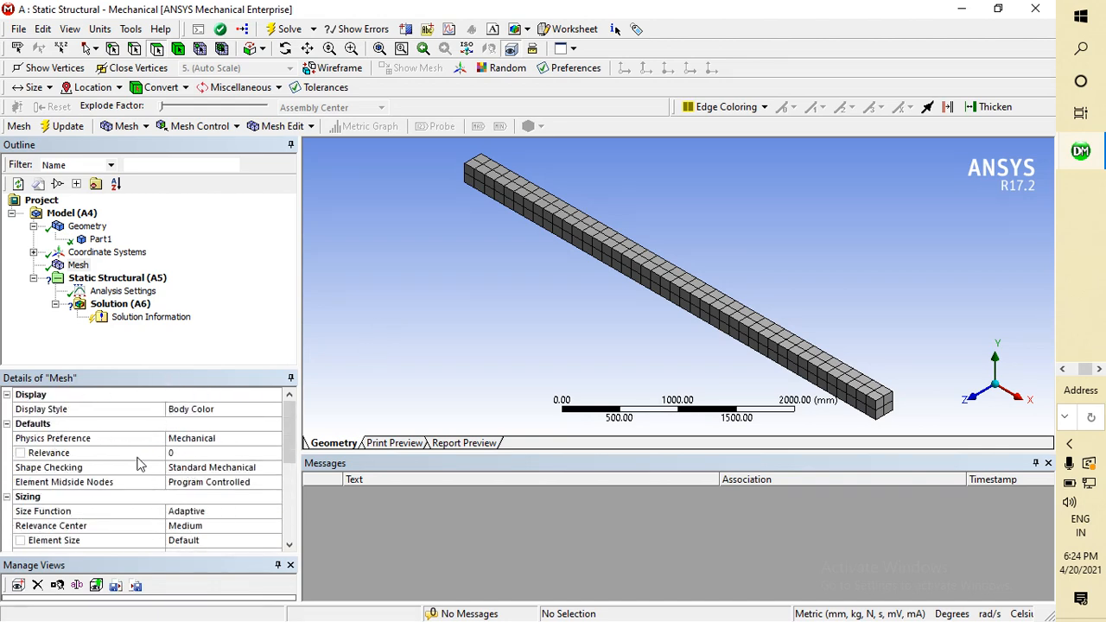
Step: Set the mesh's Relevance Center to Fine and update the mesh
scroll(140, 465, down, 2)
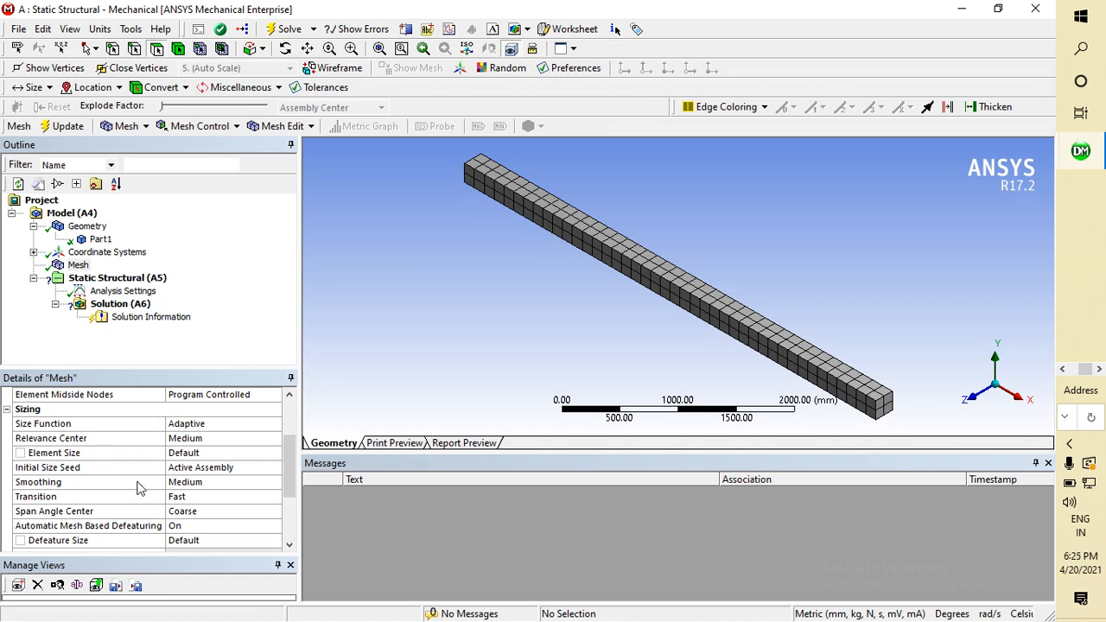
click(227, 439)
click(273, 438)
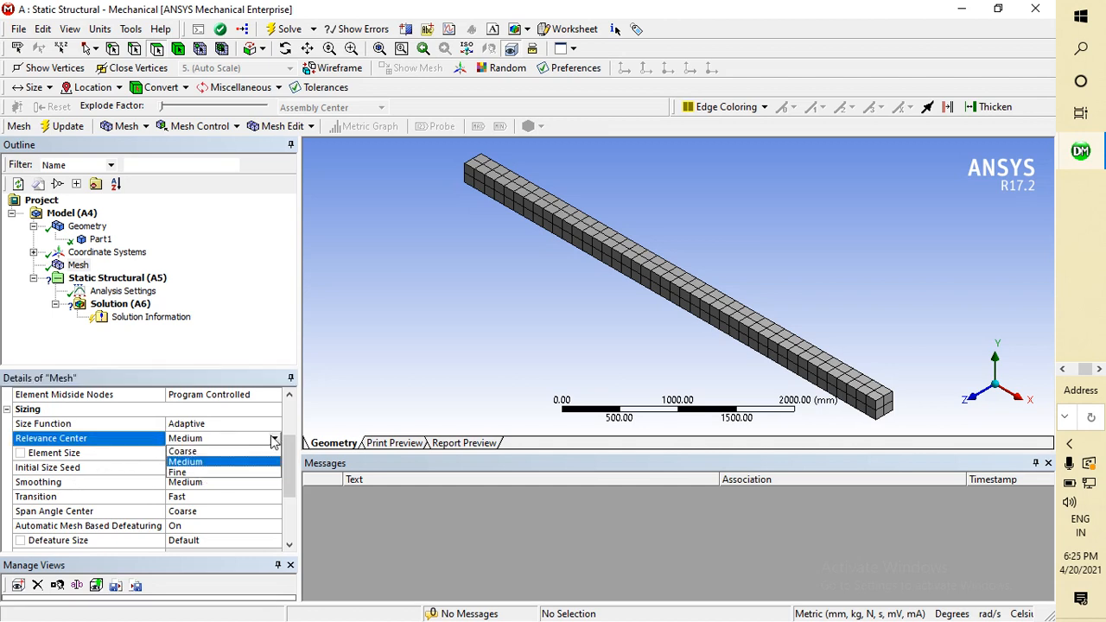
click(204, 472)
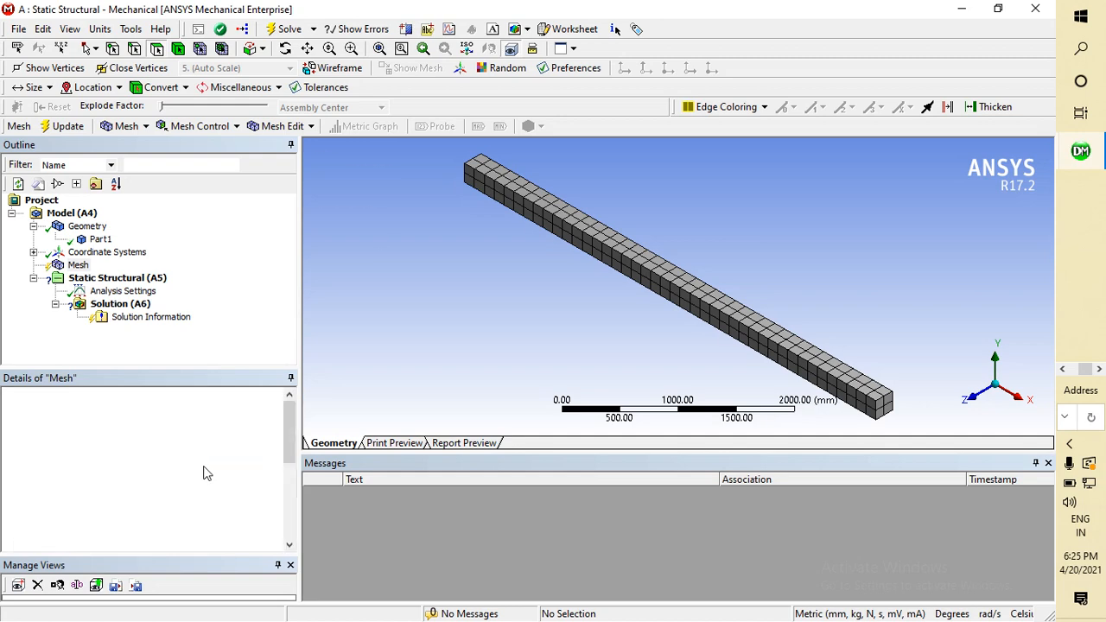
right_click(83, 269)
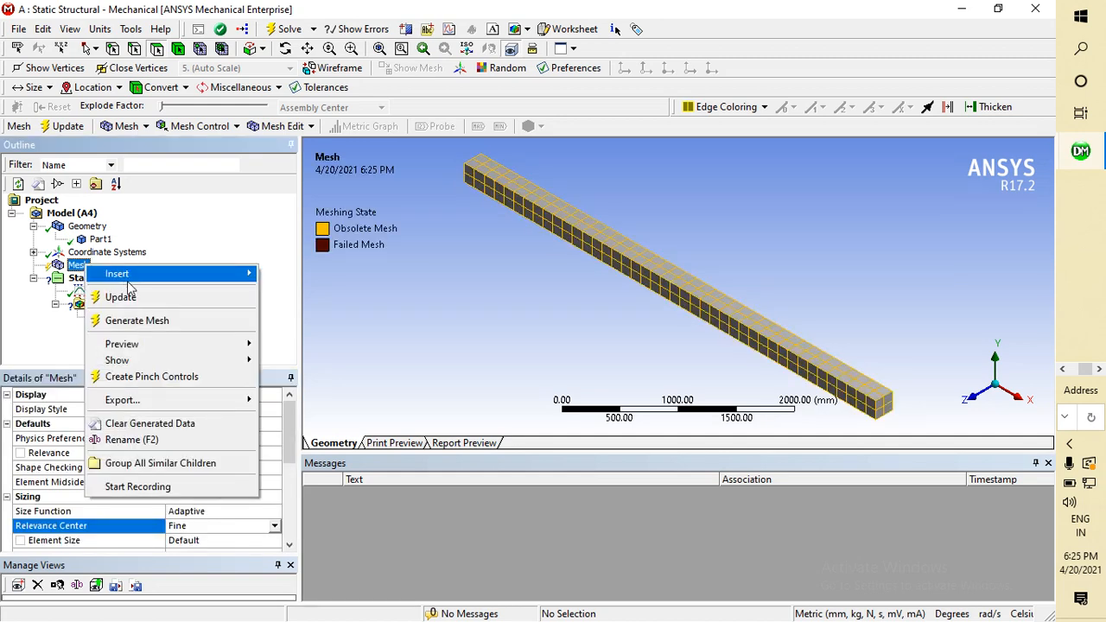
click(130, 294)
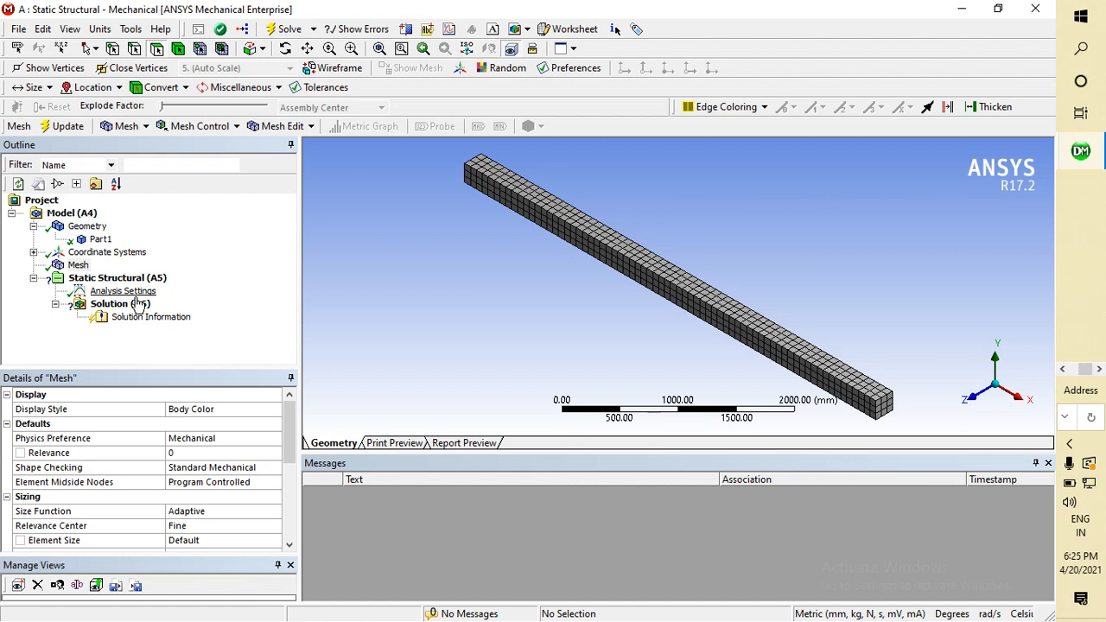
Step: Examine the updated mesh's node and element statistics and inspect the elements along the beam up close
scroll(147, 419, down, 5)
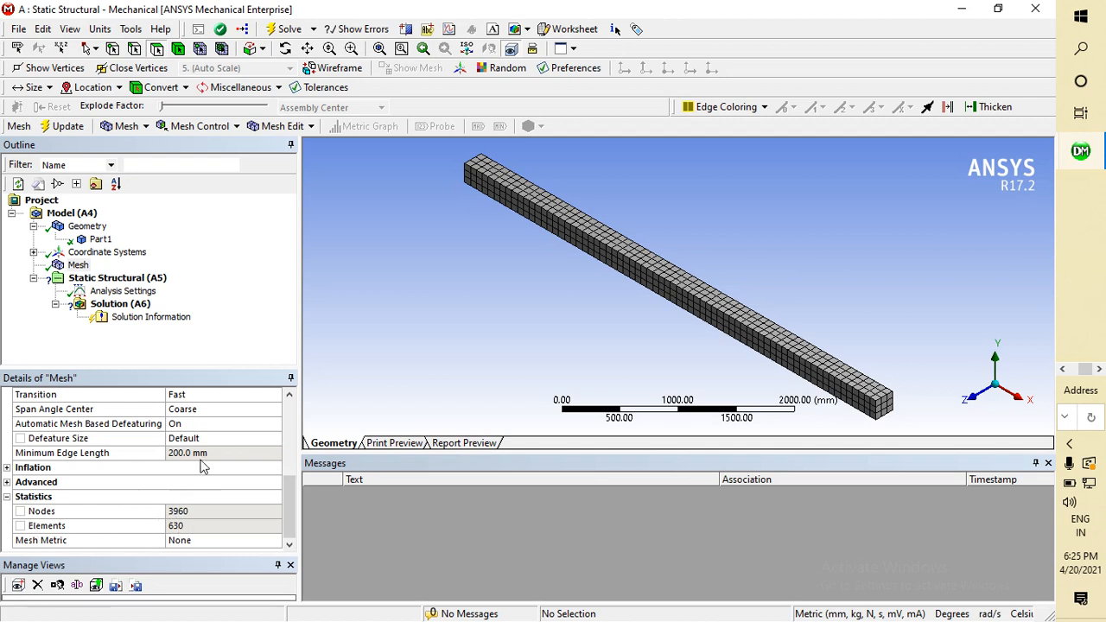
middle_drag(482, 254, 518, 277)
scroll(515, 258, up, 5)
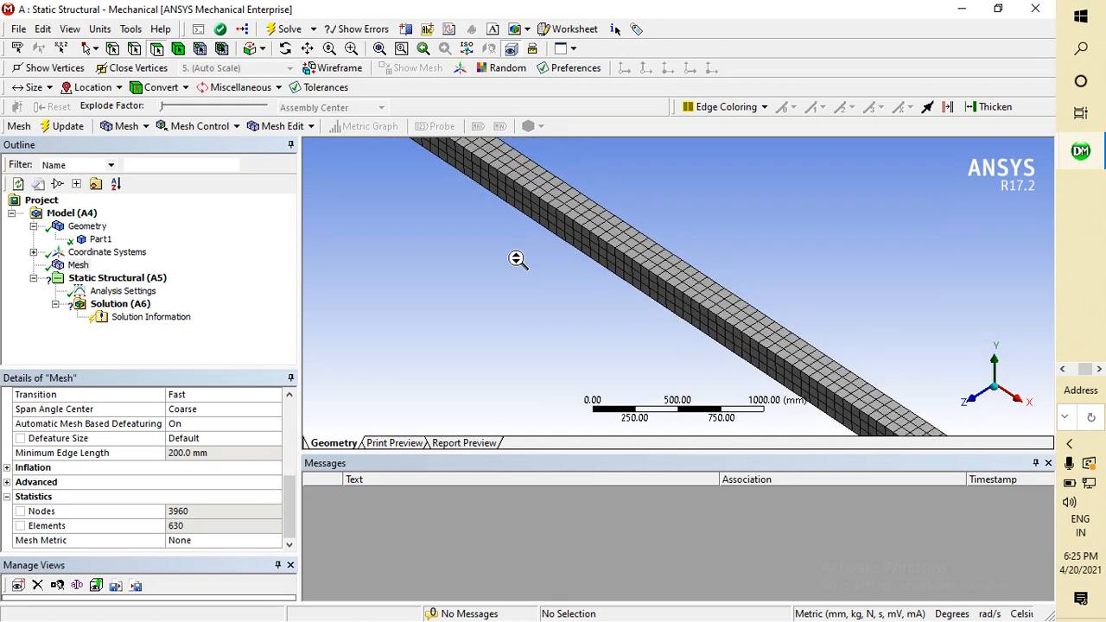
scroll(516, 259, down, 4)
scroll(516, 258, up, 8)
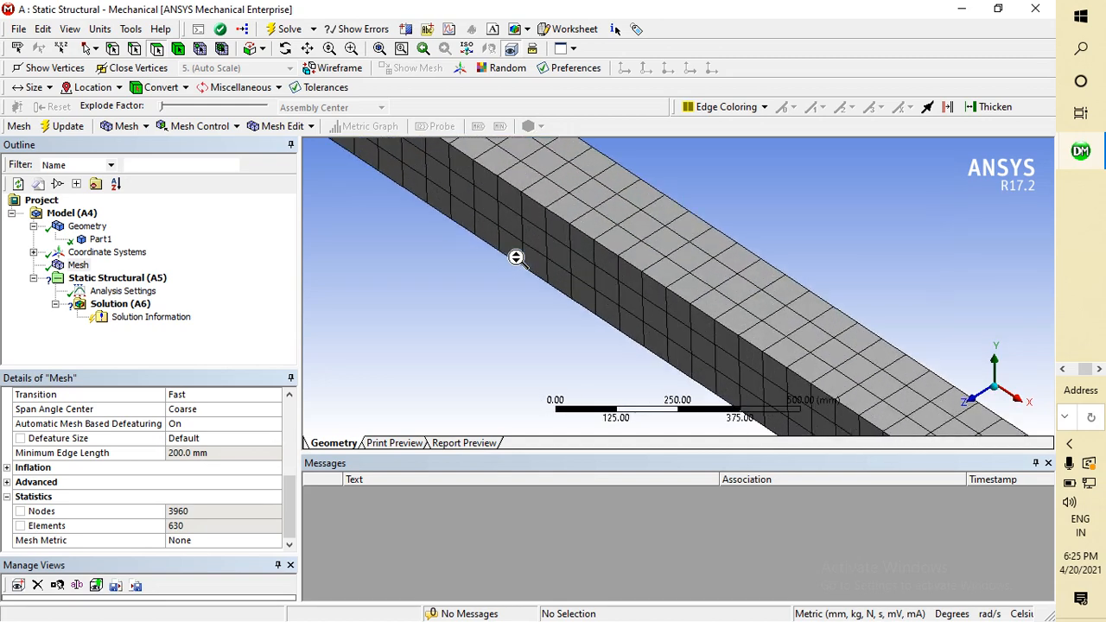
scroll(516, 257, down, 4)
scroll(516, 257, up, 2)
scroll(516, 257, down, 1)
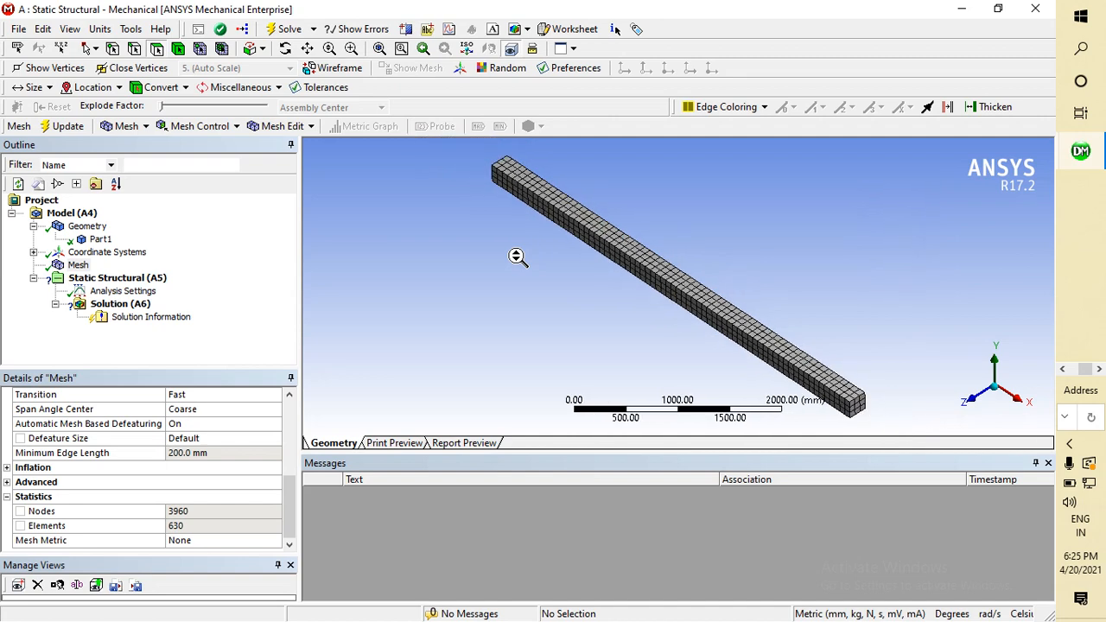
scroll(516, 258, down, 2)
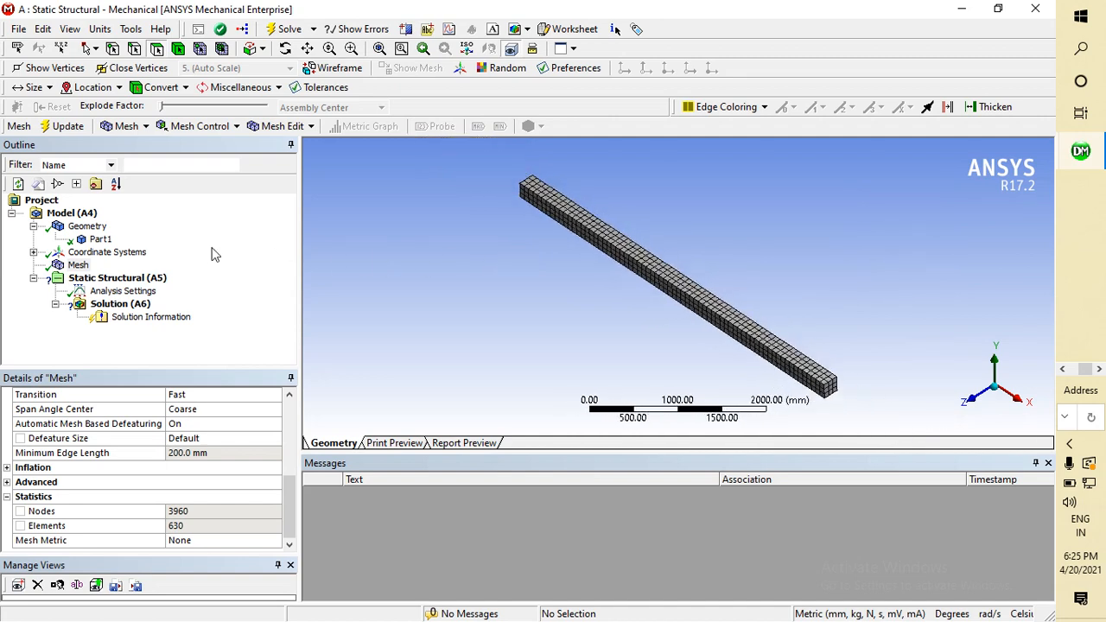
Step: Add a fixed support to the static structural analysis on the lower edge of the beam's end face at the origin
right_click(118, 281)
mouse_move(151, 291)
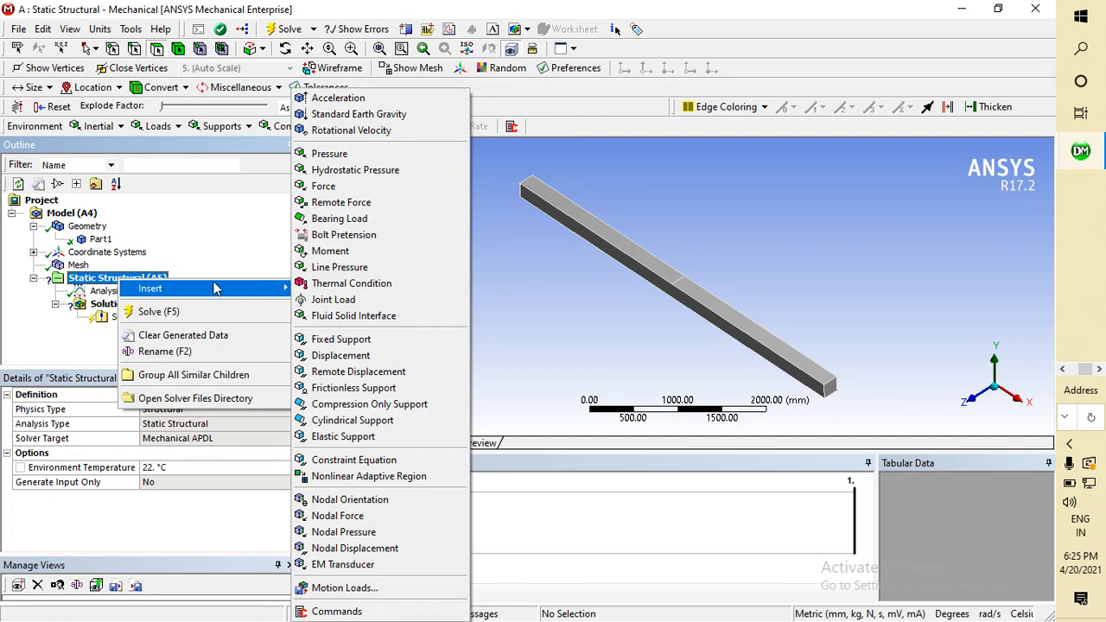
click(342, 341)
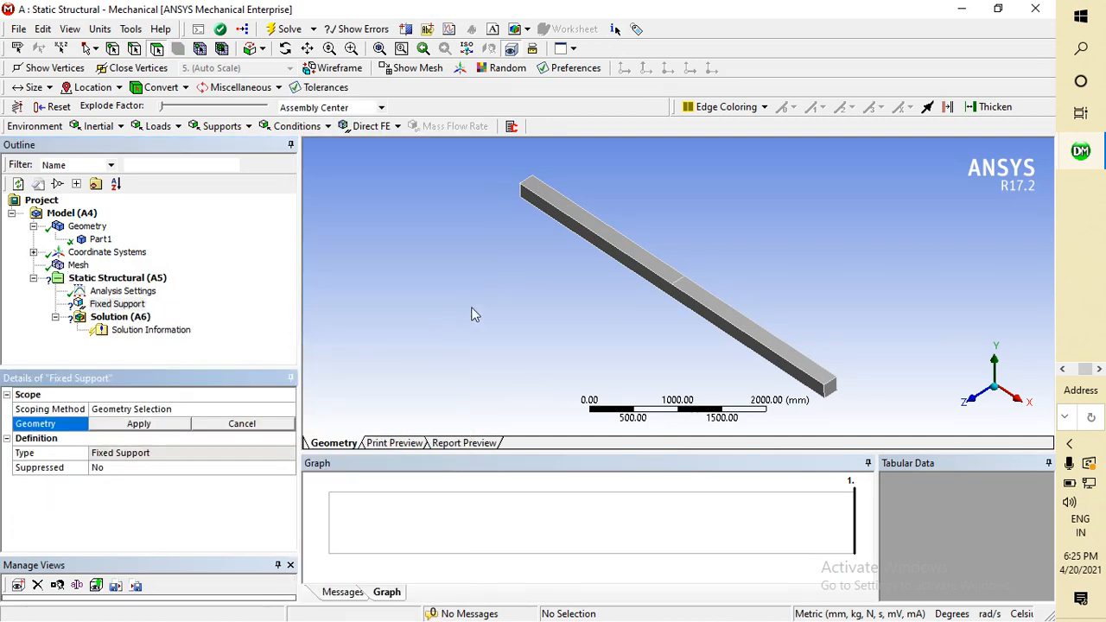
middle_drag(523, 366, 527, 310)
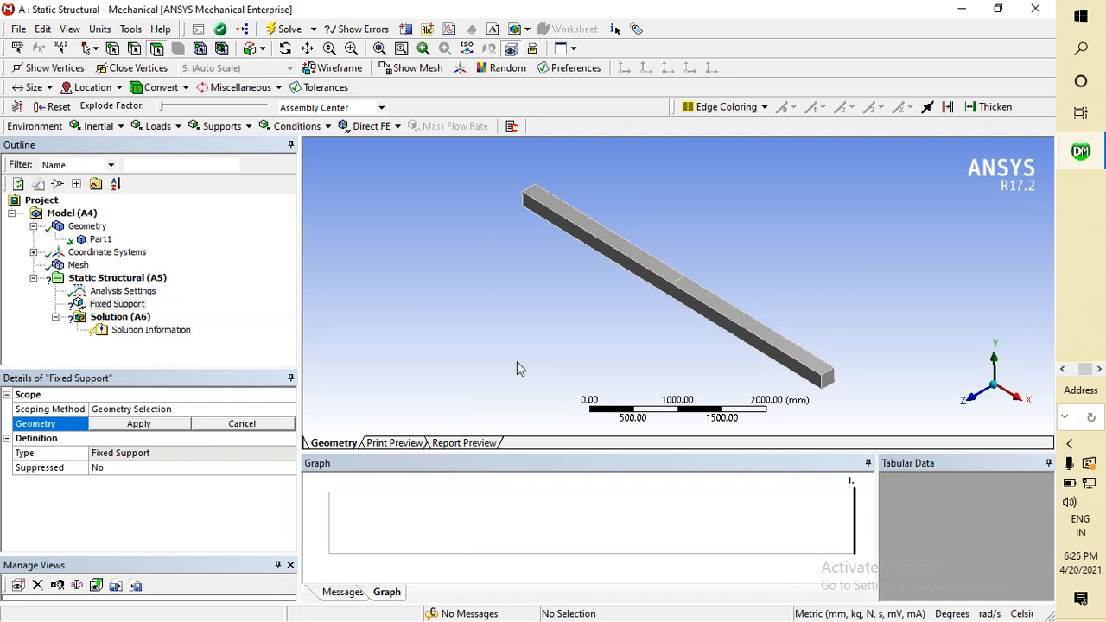
middle_drag(518, 370, 640, 337)
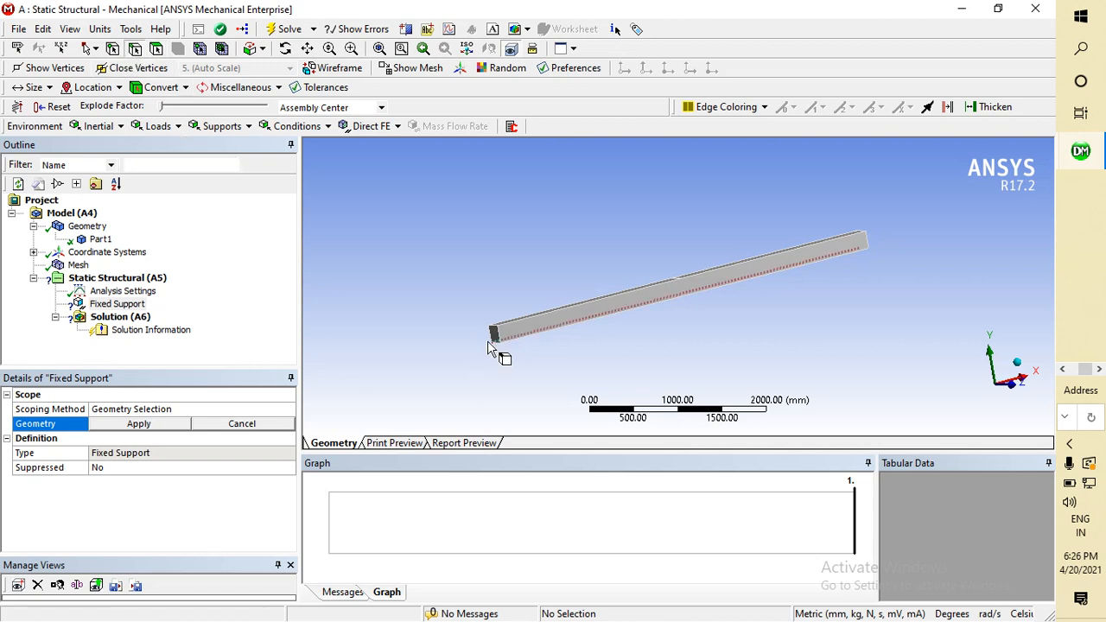
scroll(500, 346, up, 3)
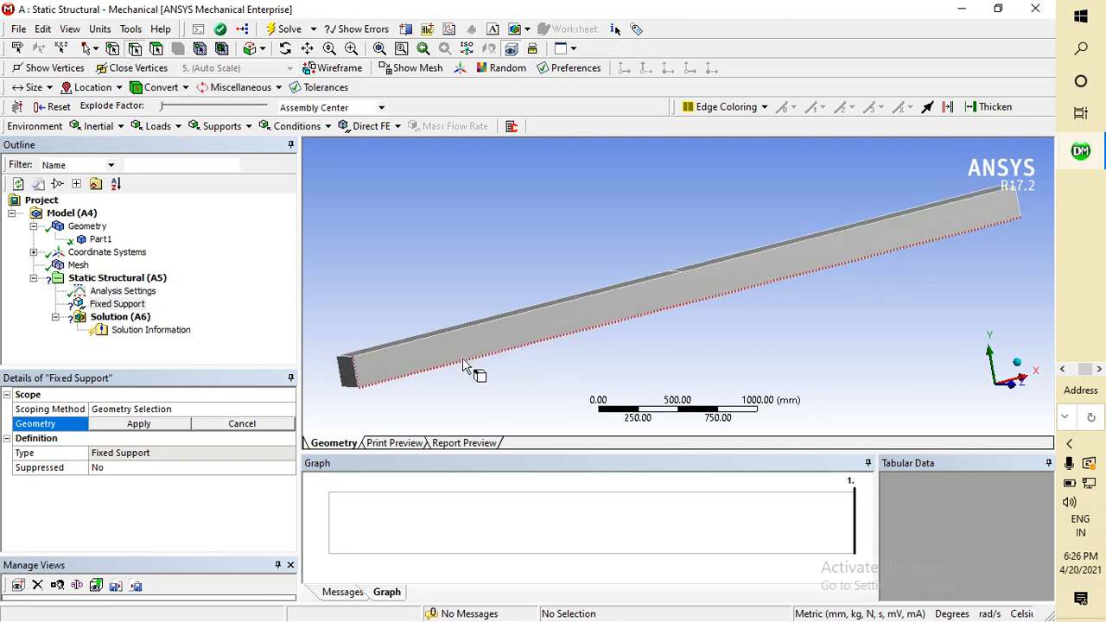
middle_drag(462, 358, 489, 353)
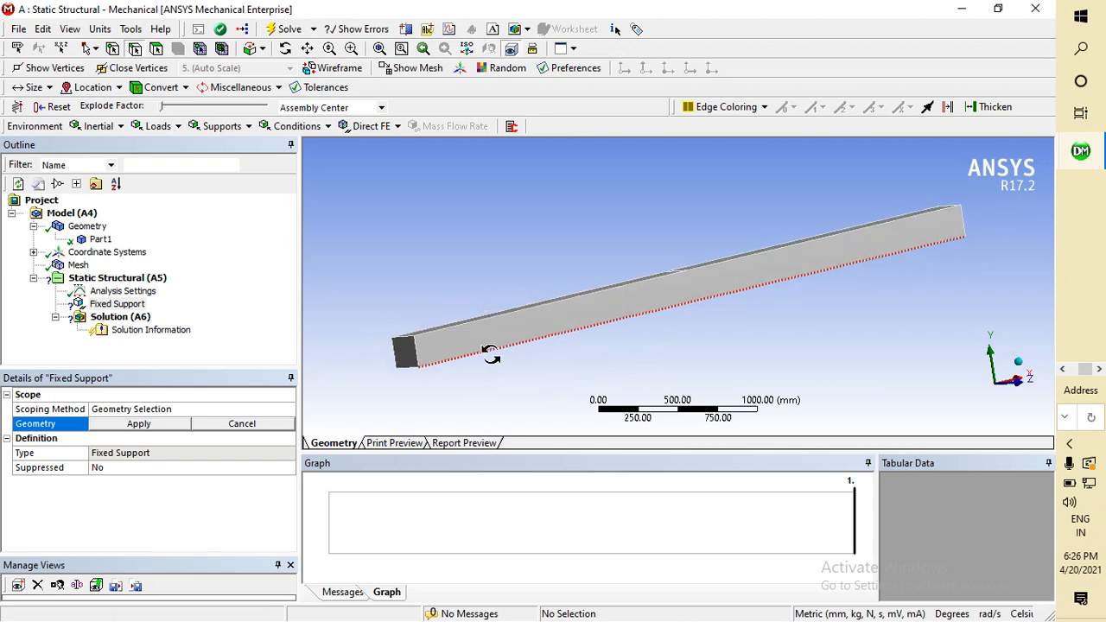
click(404, 367)
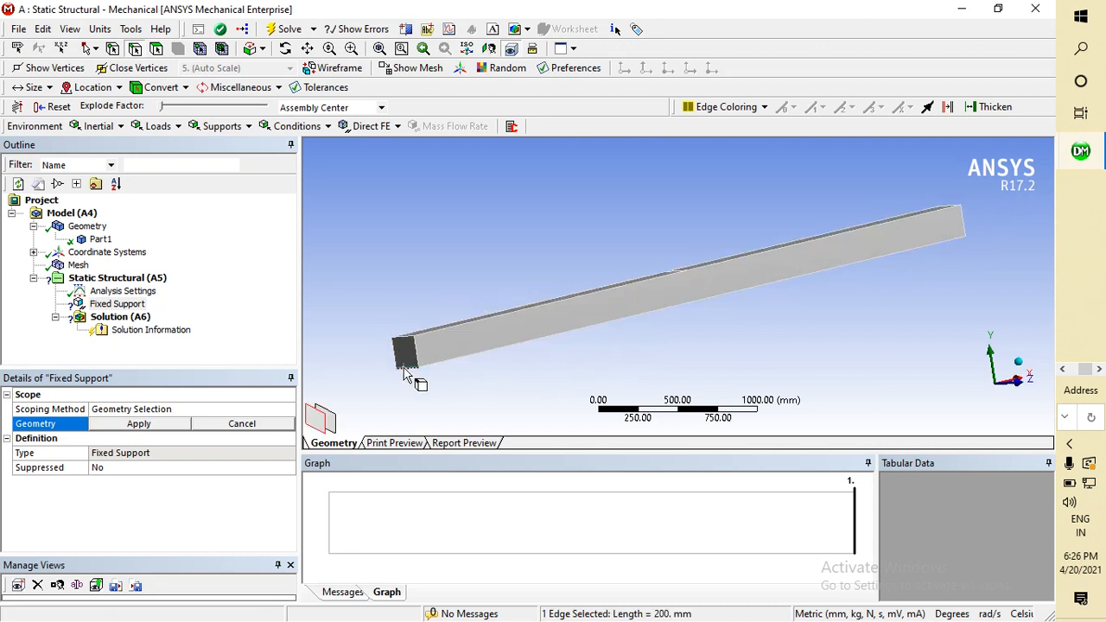
click(135, 432)
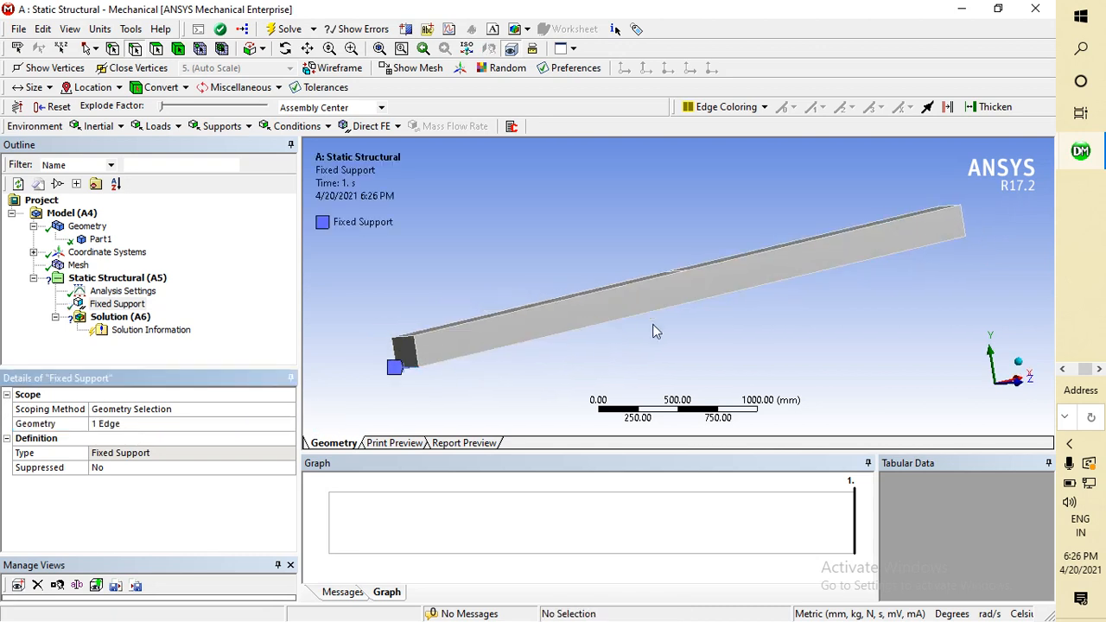
middle_drag(757, 319, 675, 406)
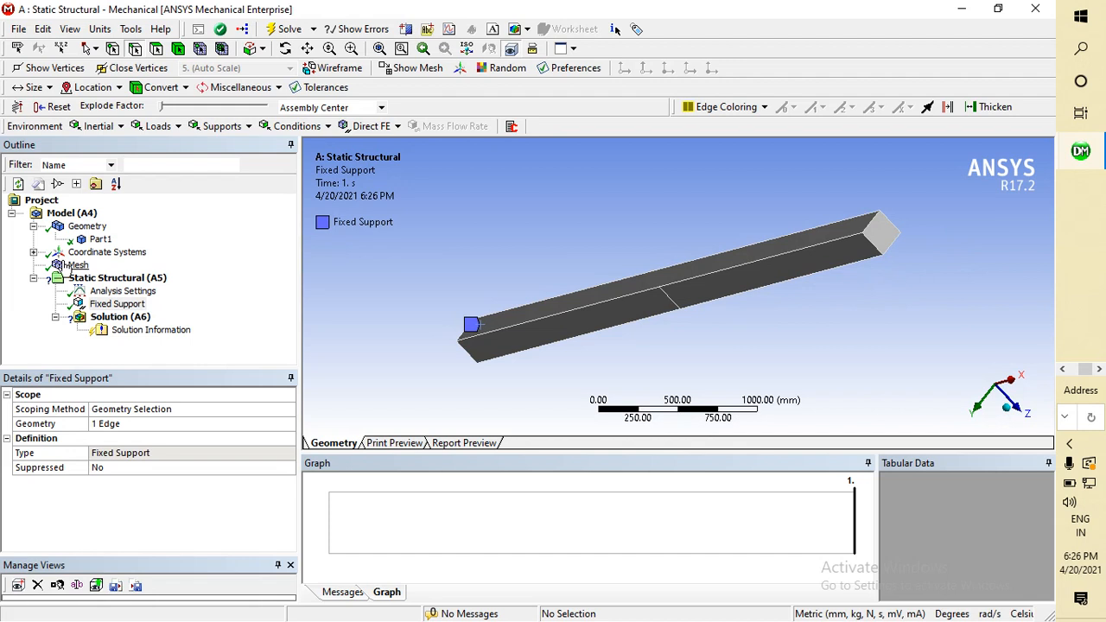
right_click(116, 279)
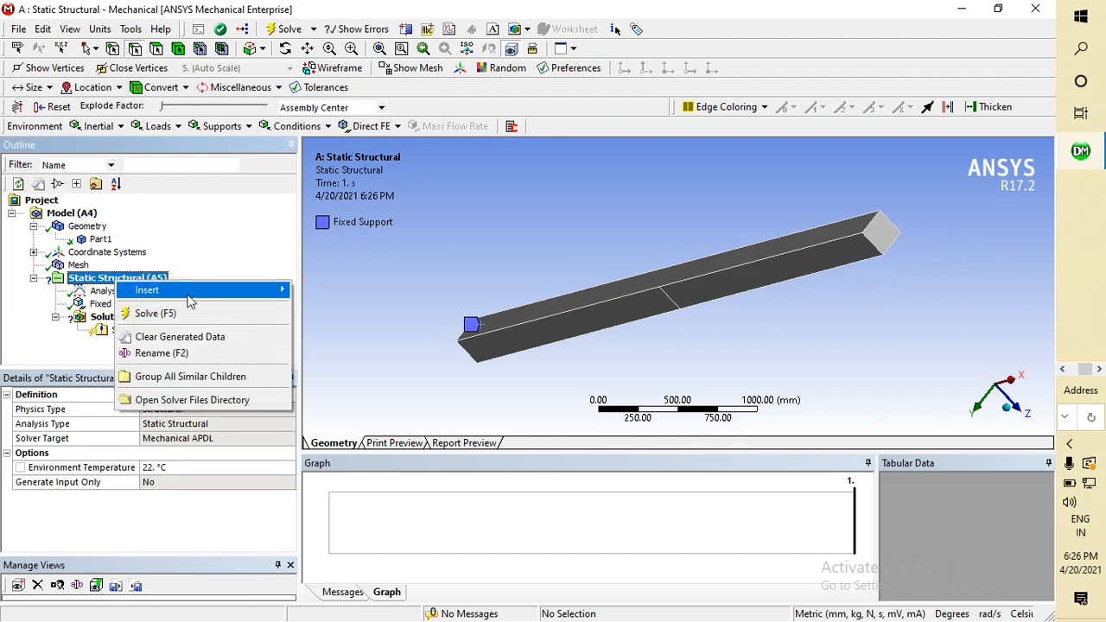
mouse_move(221, 294)
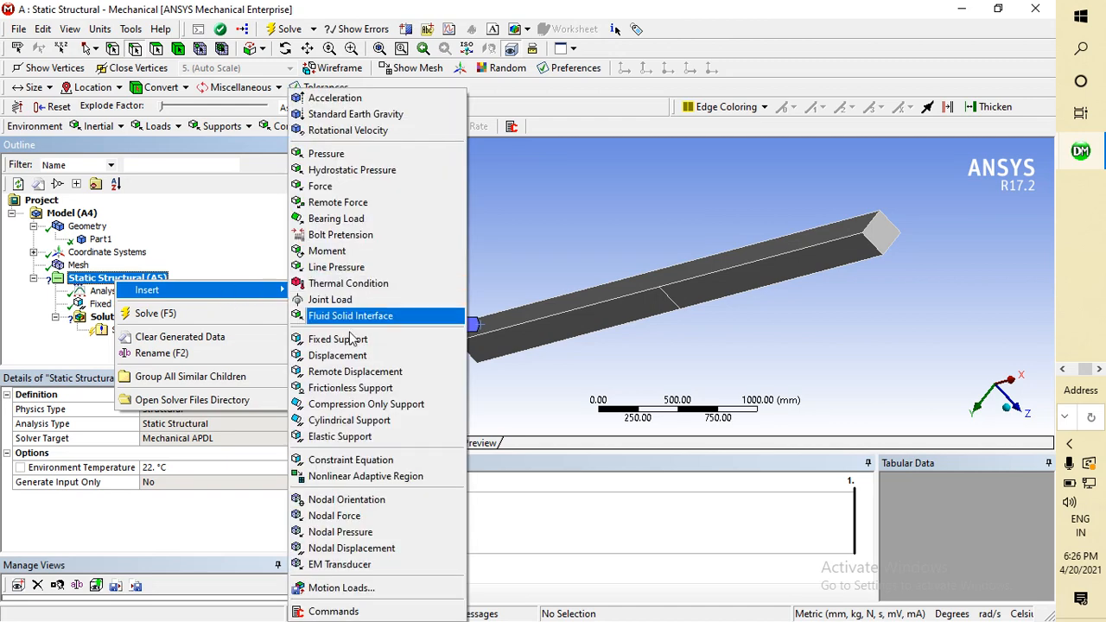
click(339, 354)
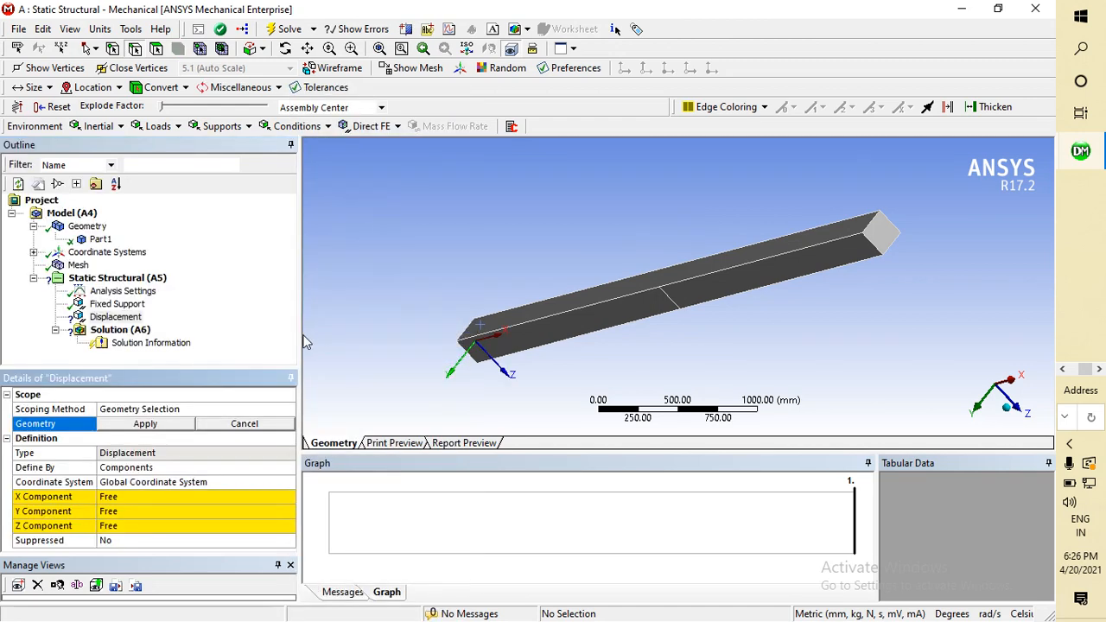
click(111, 317)
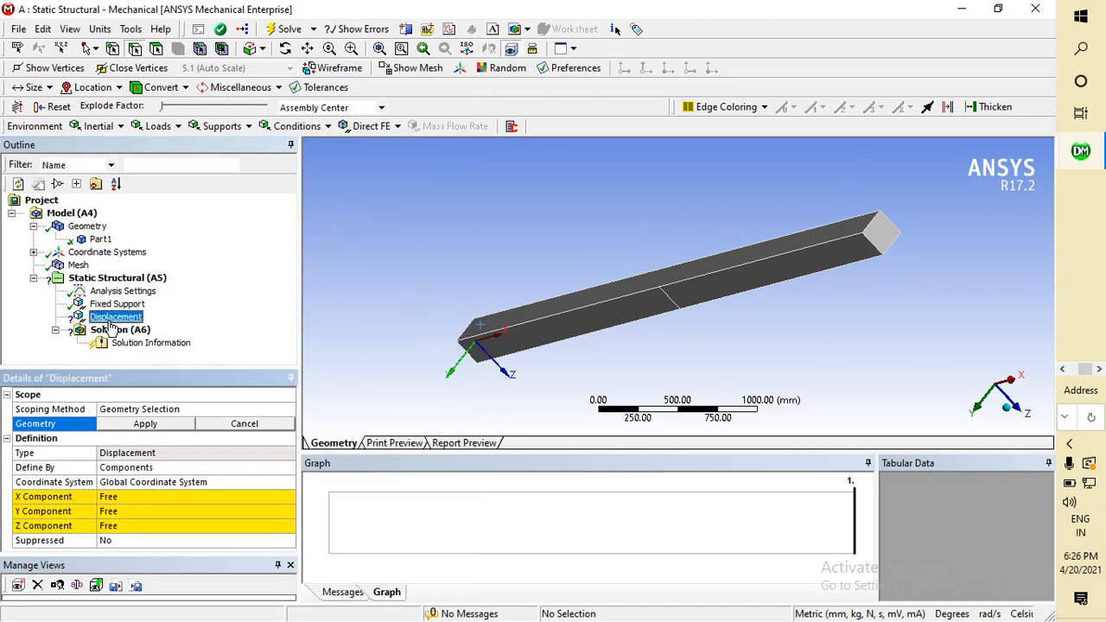
right_click(110, 322)
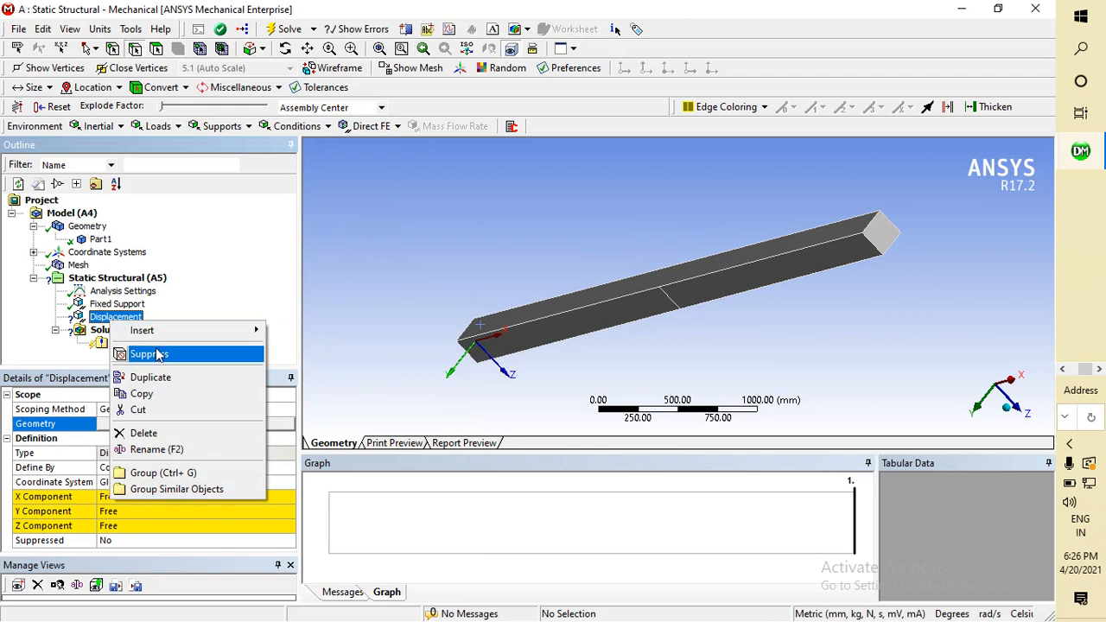
click(142, 434)
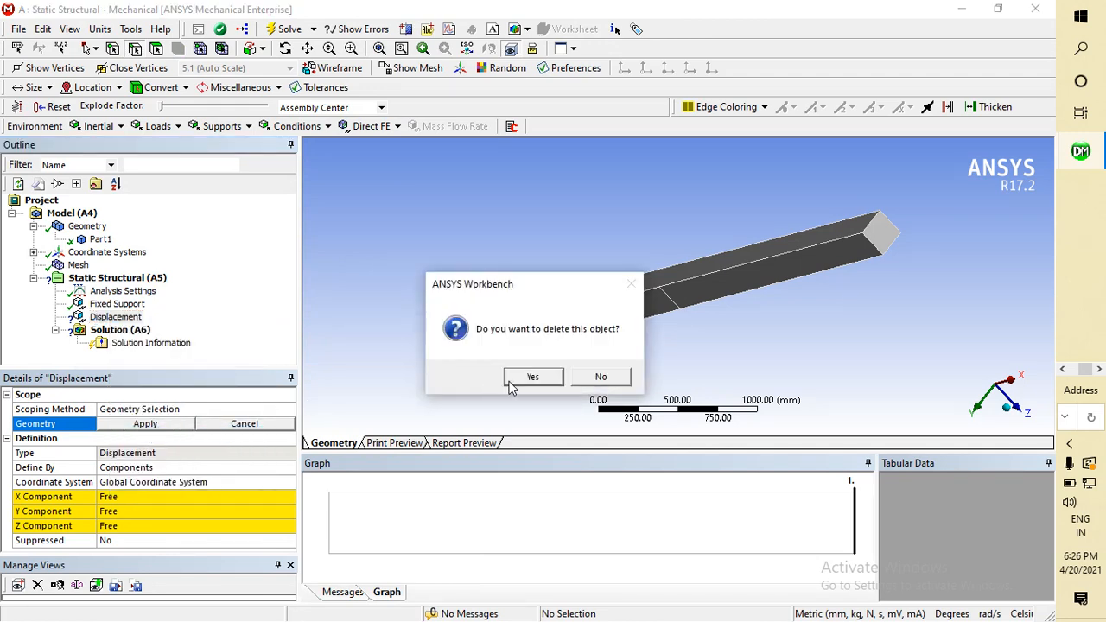
click(510, 374)
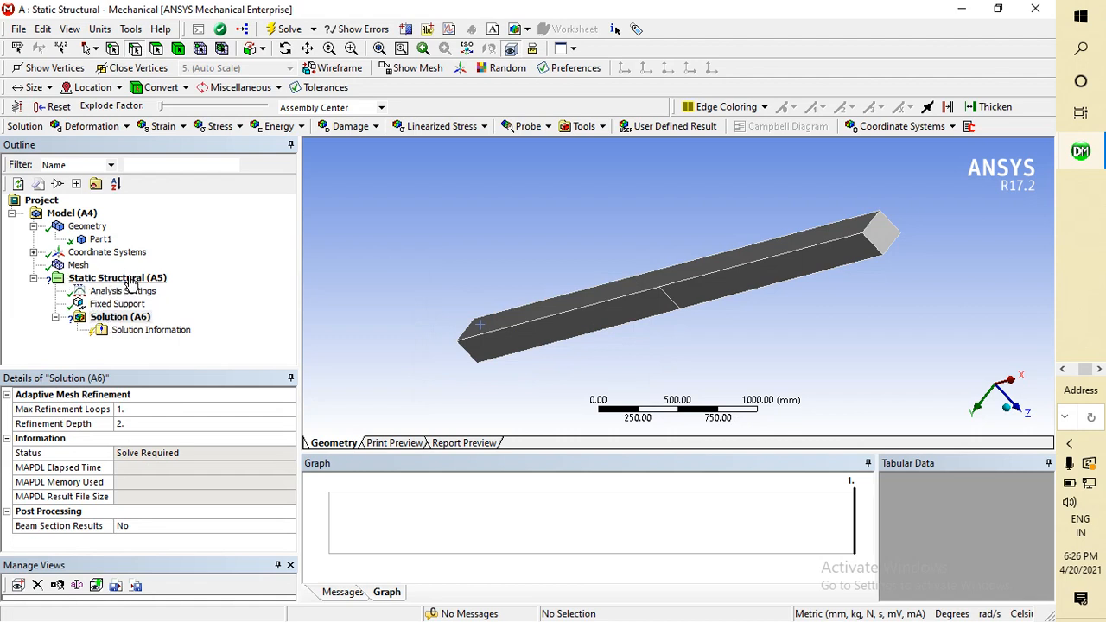
Step: Insert a displacement support in the static structural analysis and select the lower edge of the end face opposite the fixed support
click(131, 279)
right_click(133, 276)
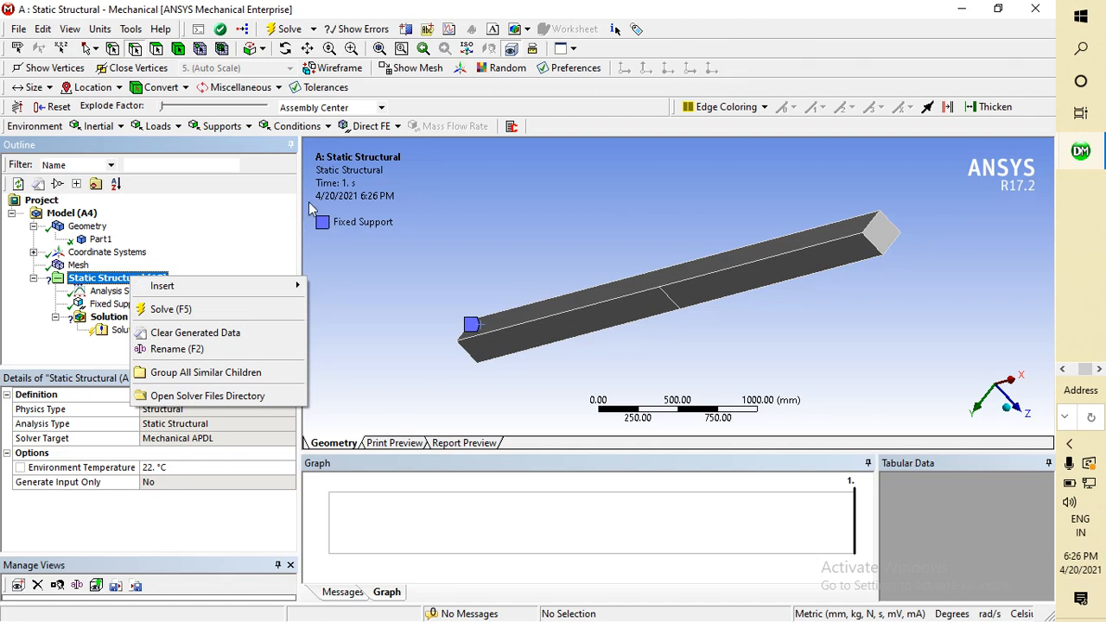
mouse_move(297, 286)
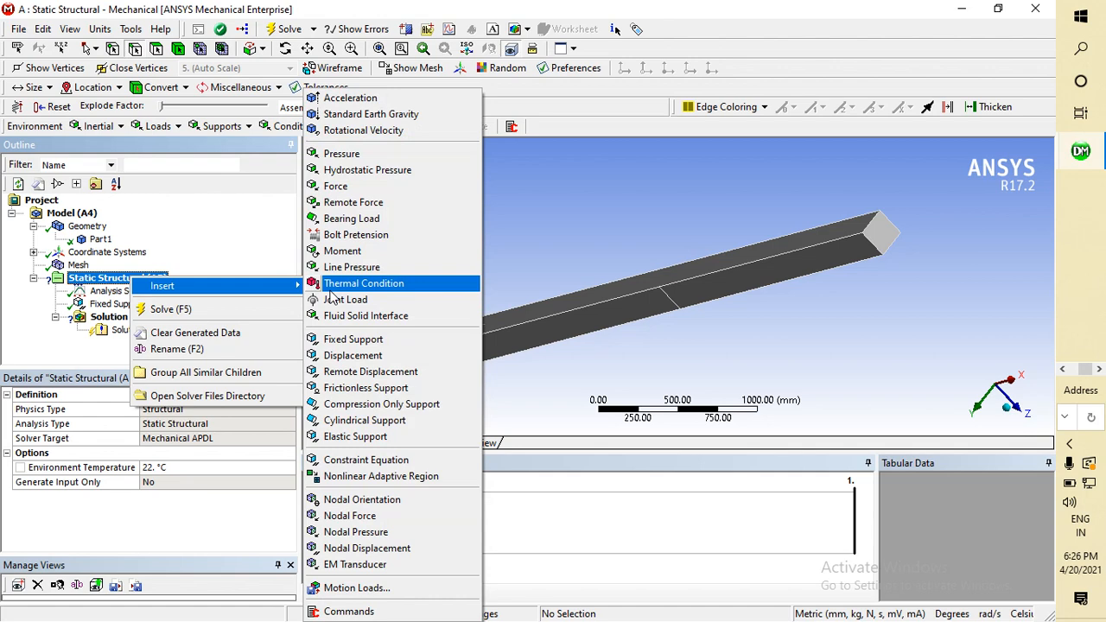
click(350, 355)
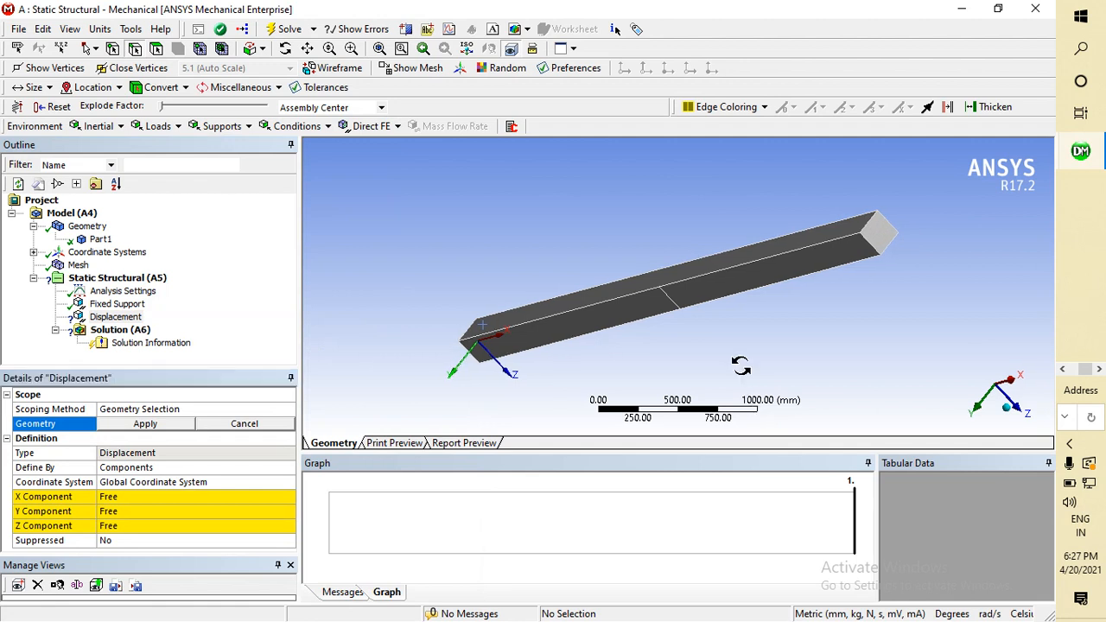
mouse_move(740, 371)
middle_down()
mouse_move(728, 355)
mouse_move(728, 375)
middle_up()
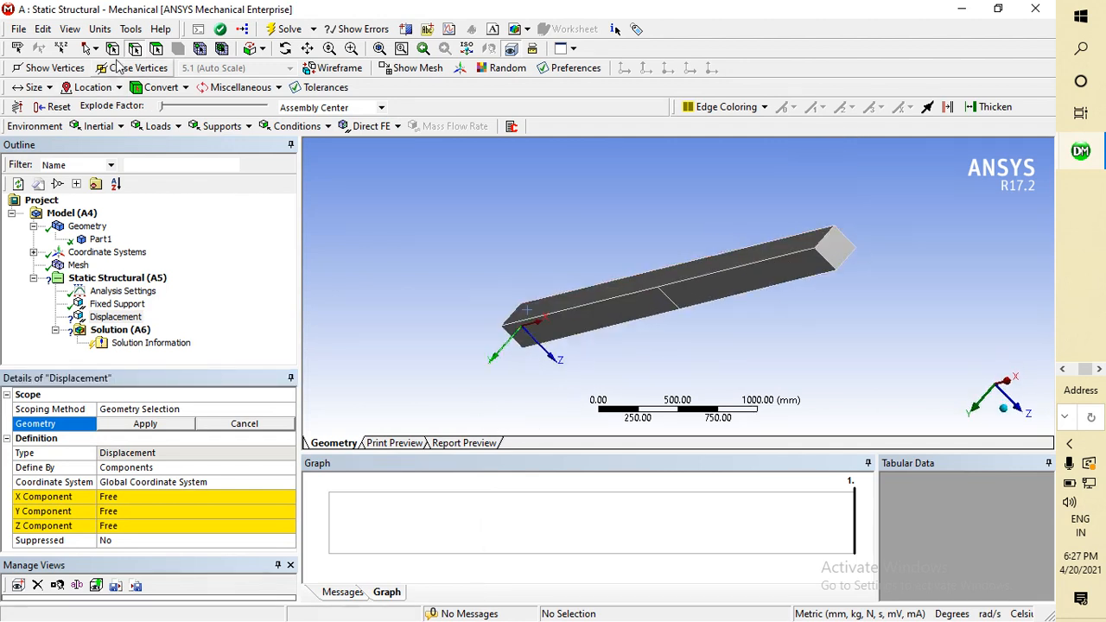
click(845, 235)
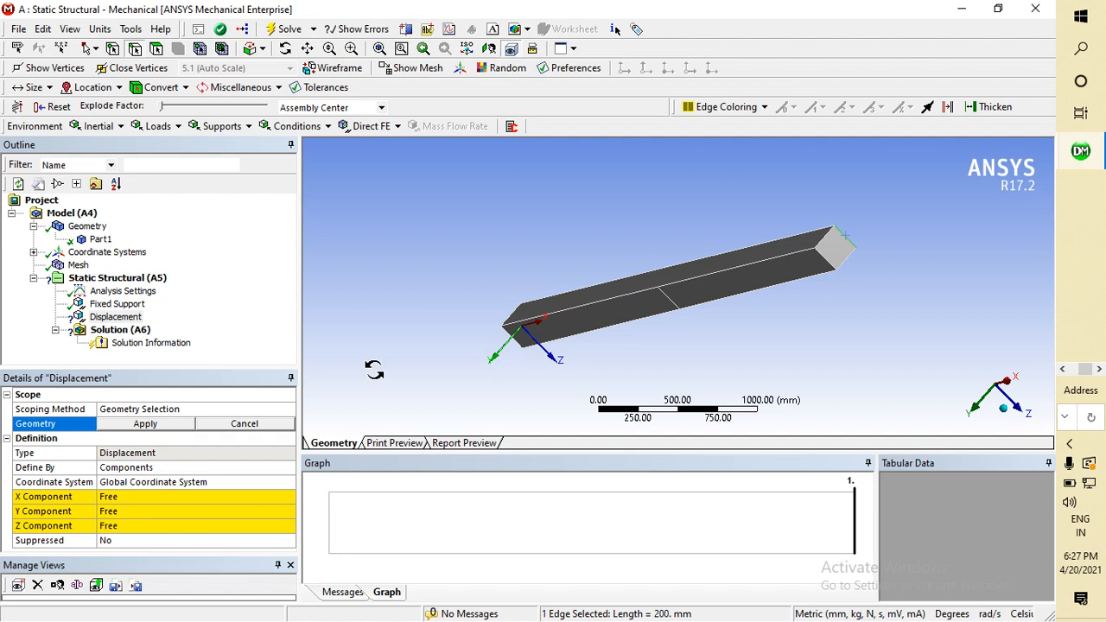
mouse_move(374, 370)
middle_down()
mouse_move(369, 353)
mouse_move(364, 364)
middle_up()
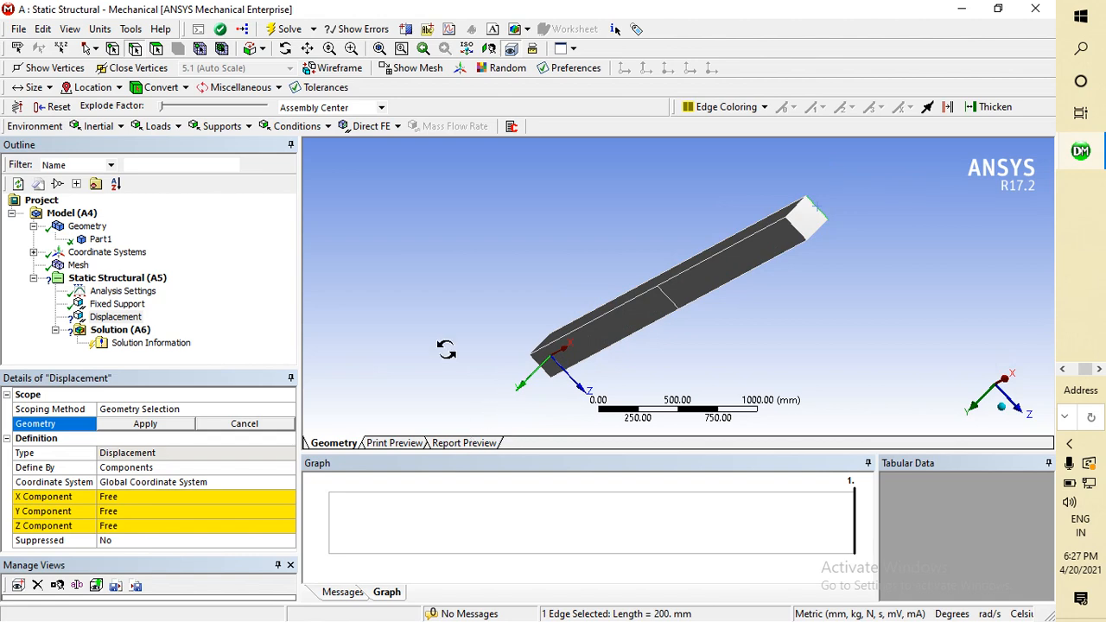
middle_drag(446, 349, 354, 359)
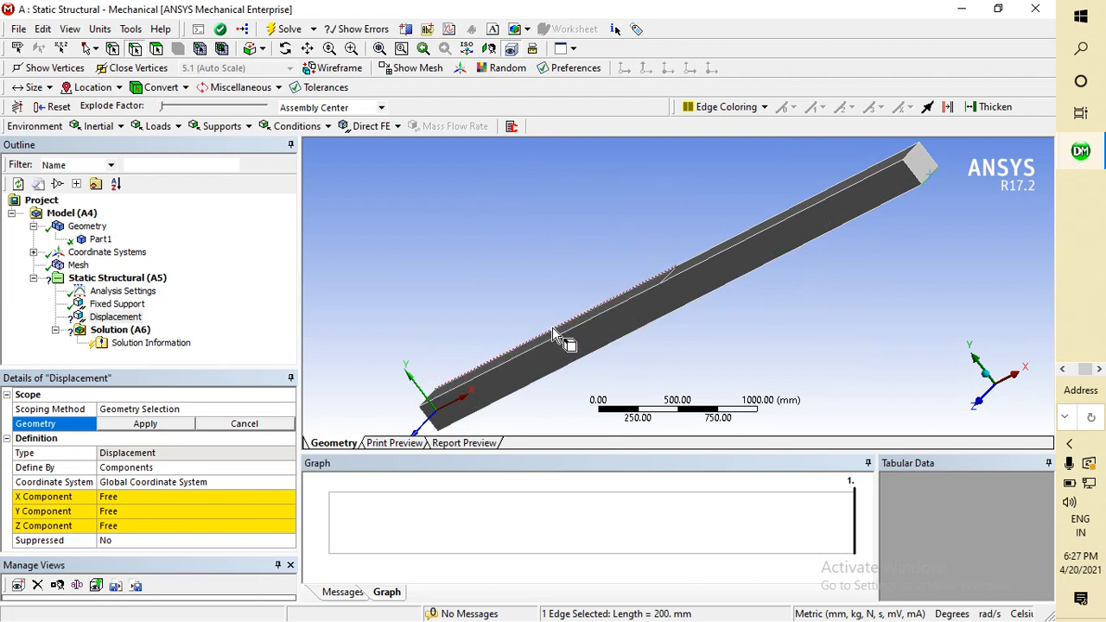
Step: Set the Y and Z components of the displacement support to 0 mm
click(136, 511)
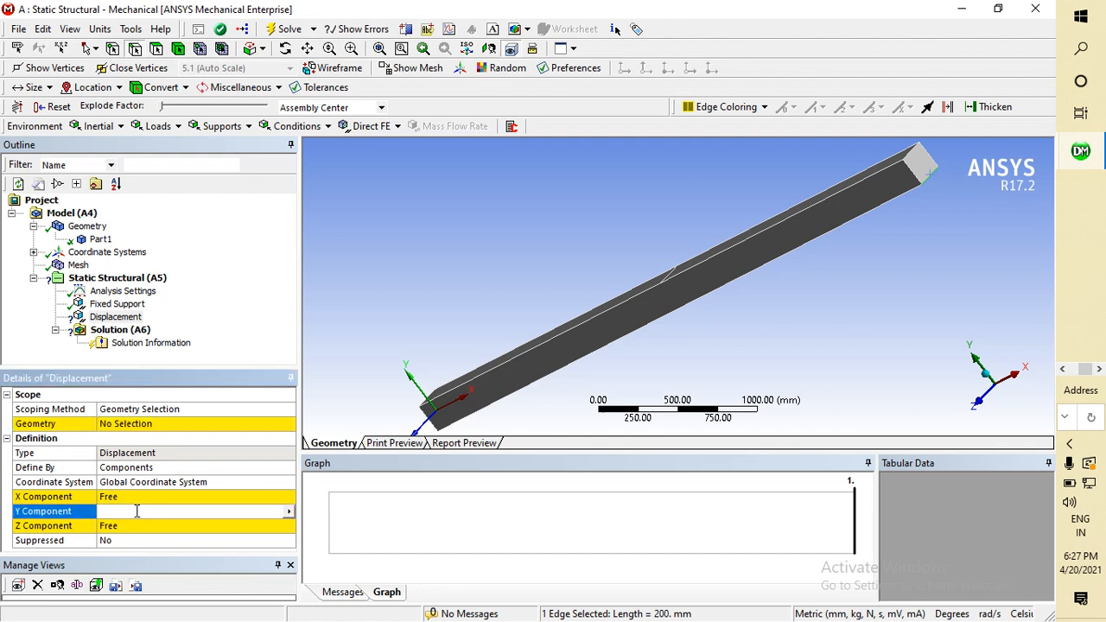
text(0)
click(141, 524)
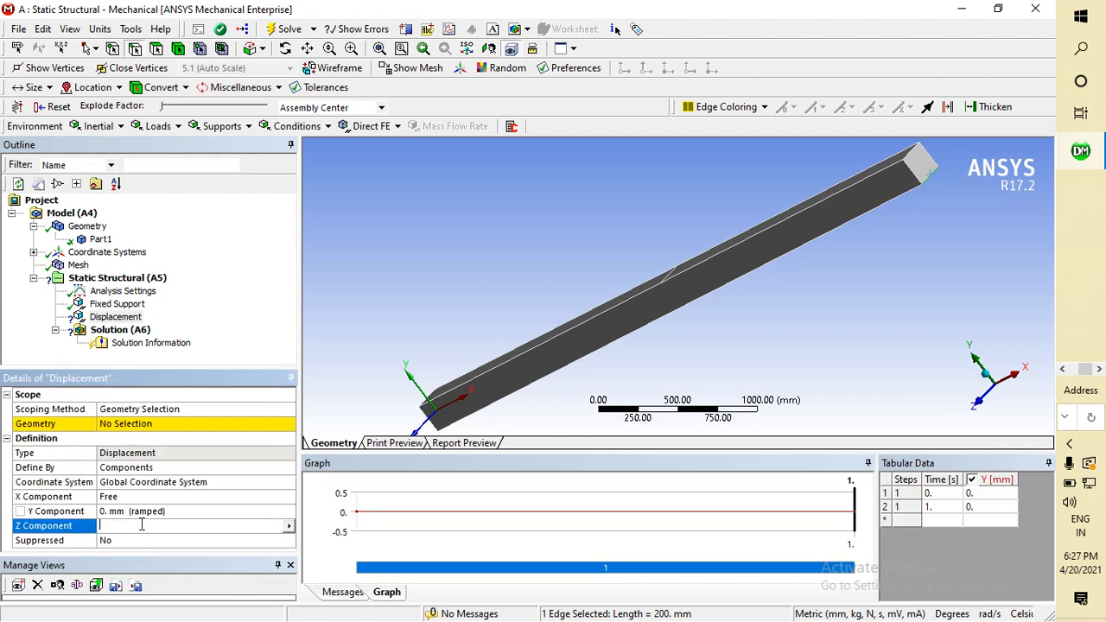
text(0)
key(Return)
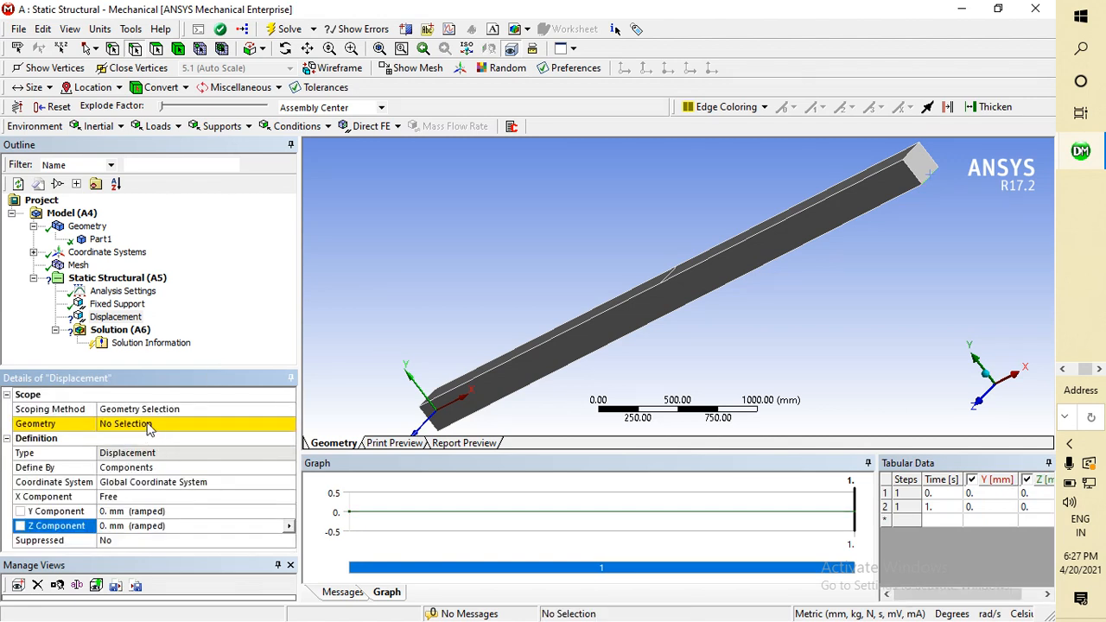
Step: Assign the lower edge of the end face opposite the fixed support as the displacement's geometry
click(147, 424)
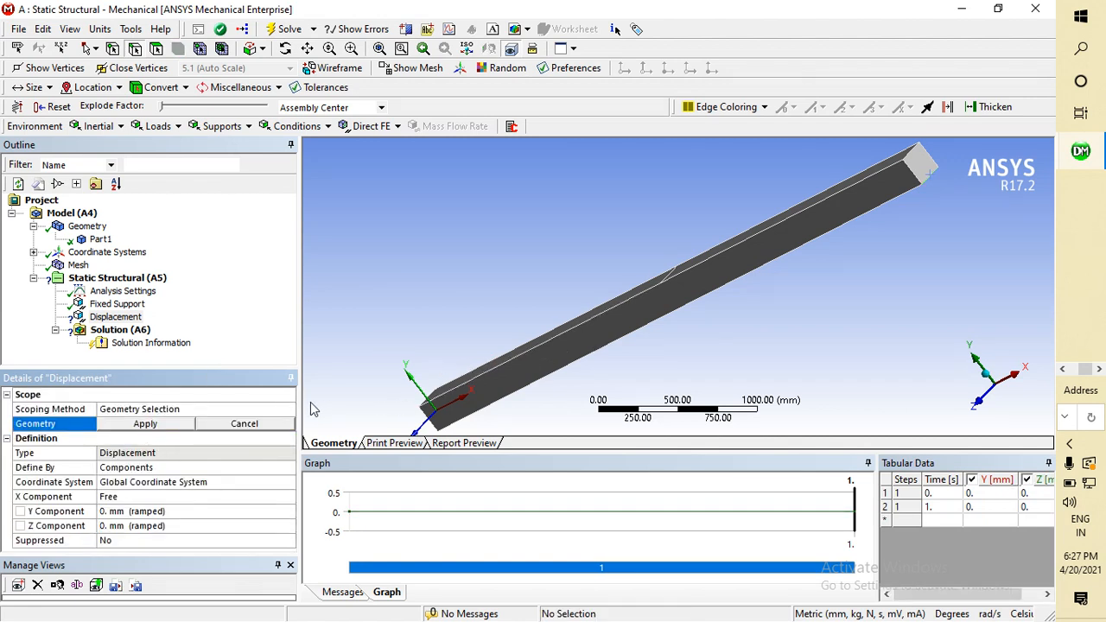
click(145, 423)
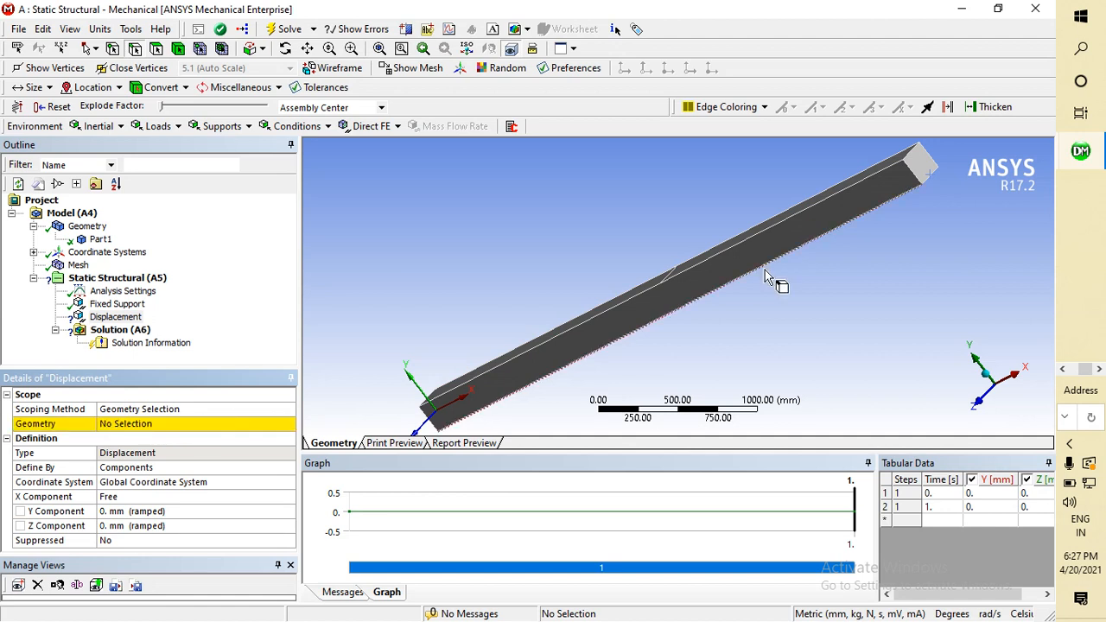
click(930, 177)
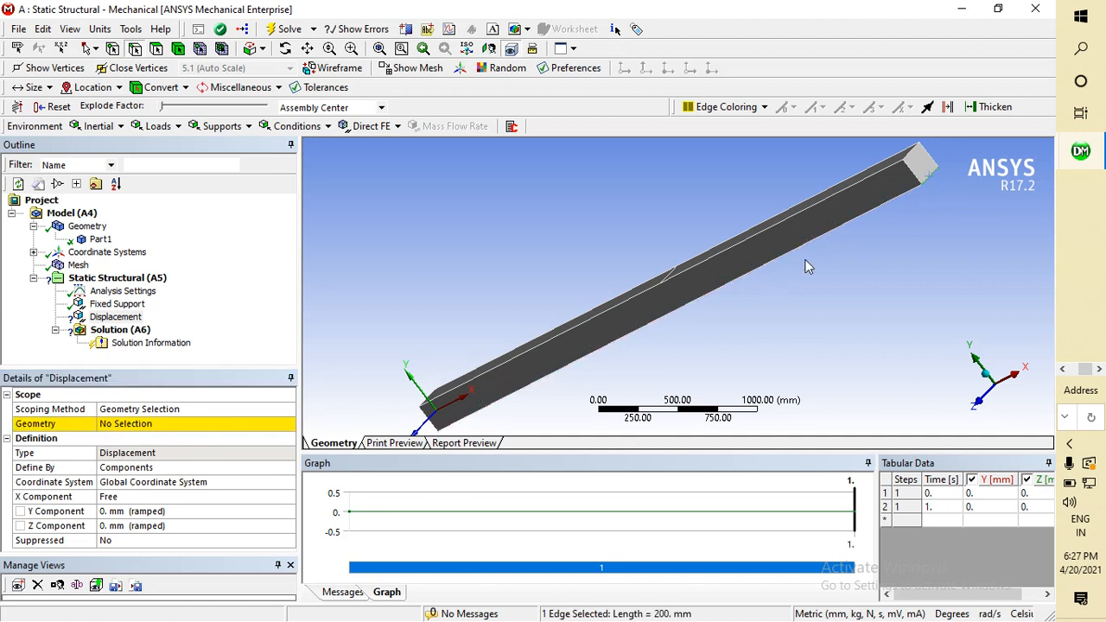
click(180, 423)
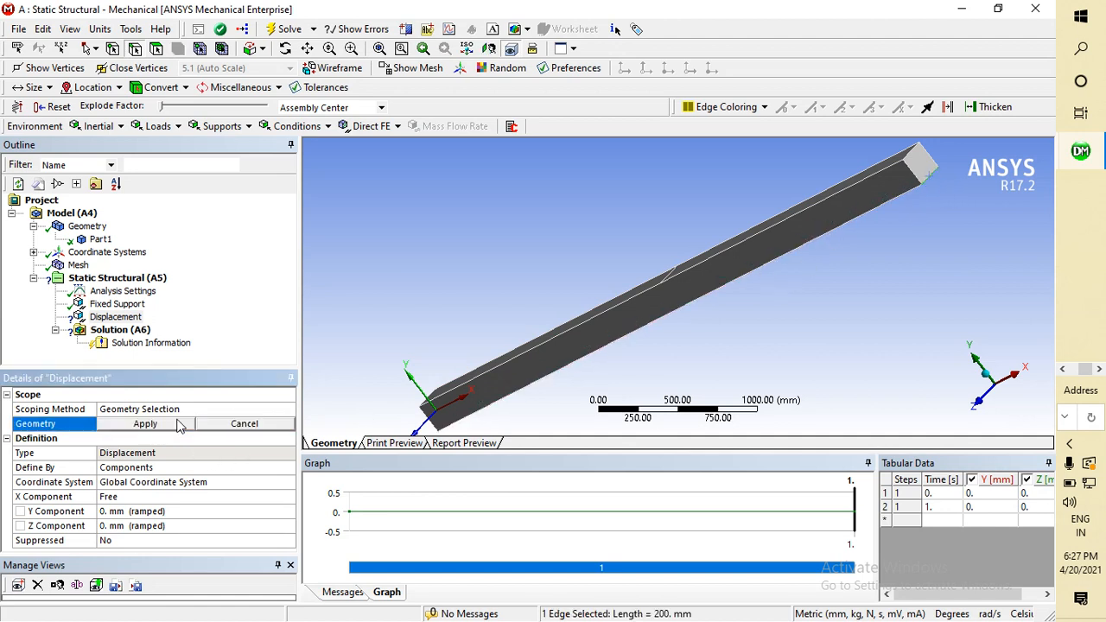
click(147, 425)
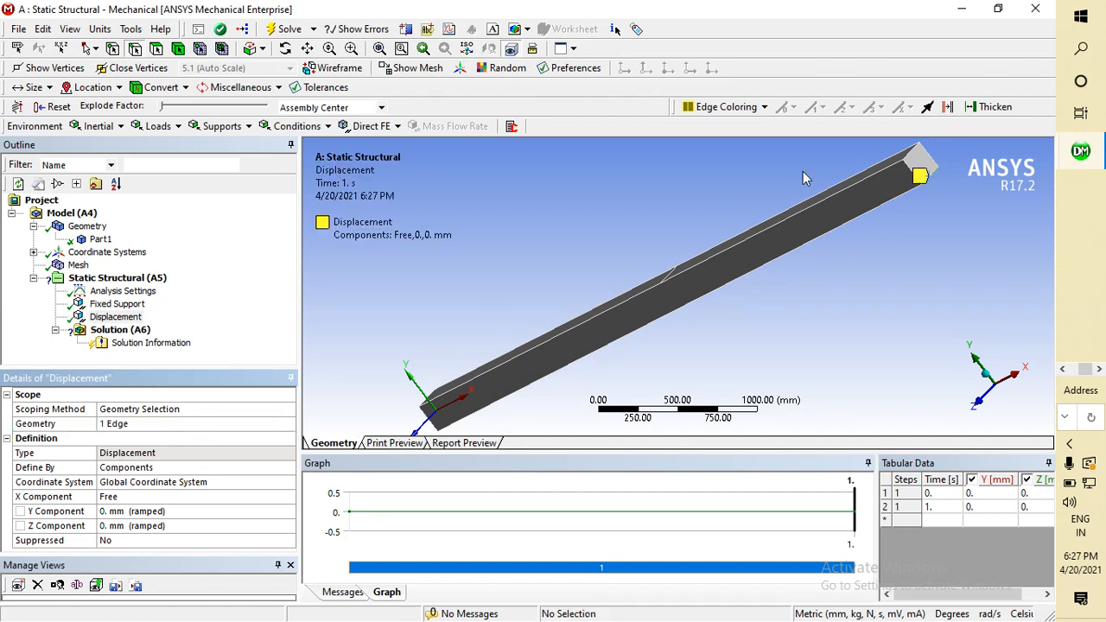
Step: Insert a force in the static structural analysis and assign the split edge across the middle of the beam's upper face
middle_drag(589, 236, 612, 247)
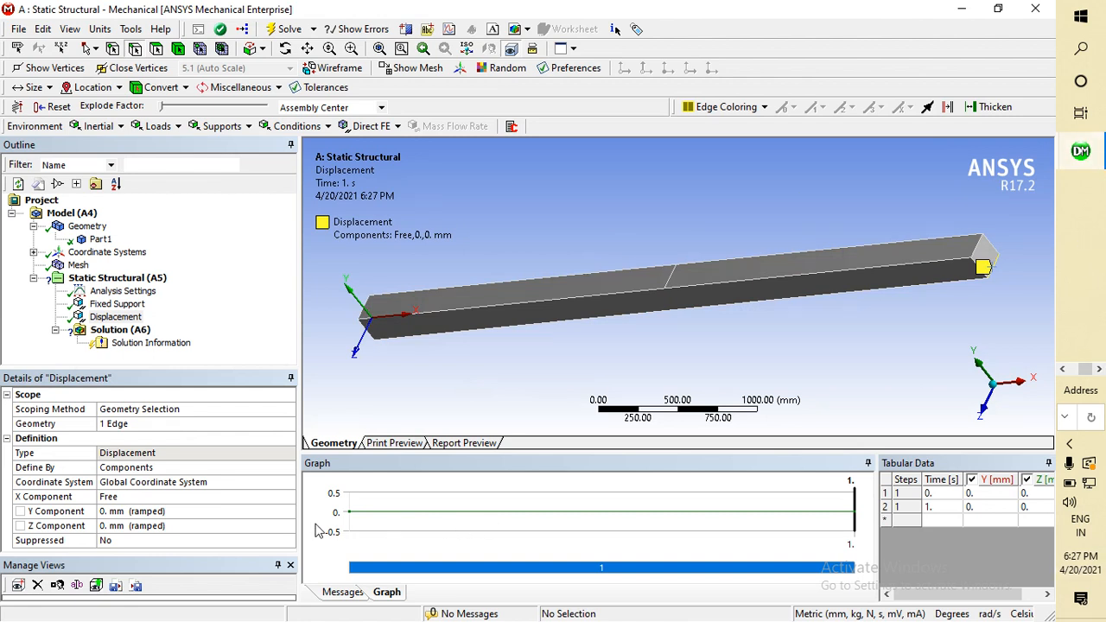
click(127, 281)
right_click(128, 279)
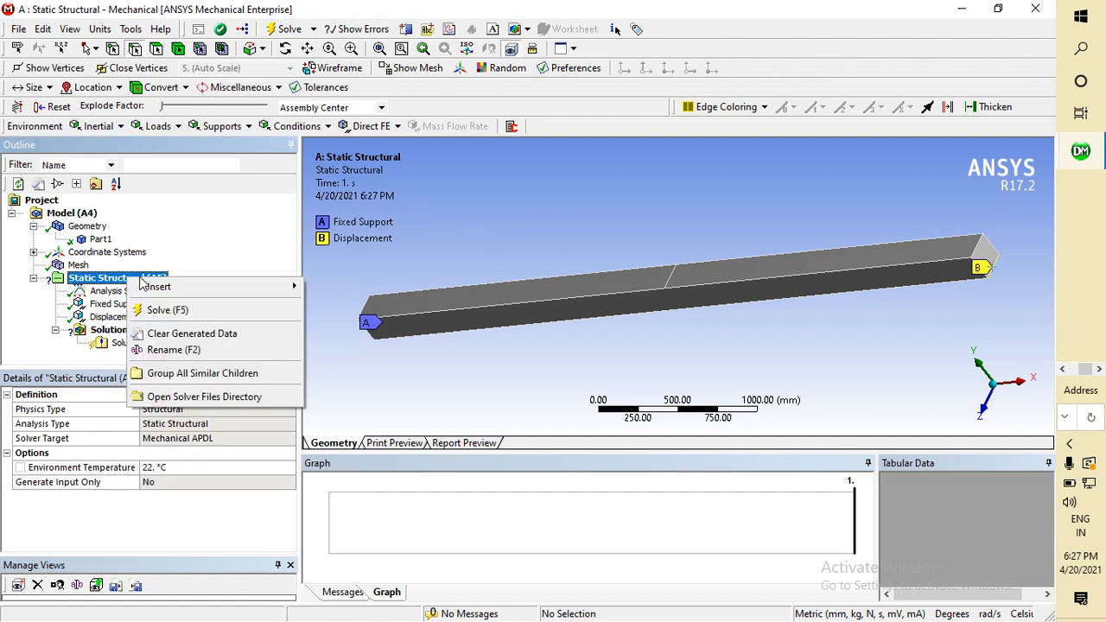
mouse_move(235, 292)
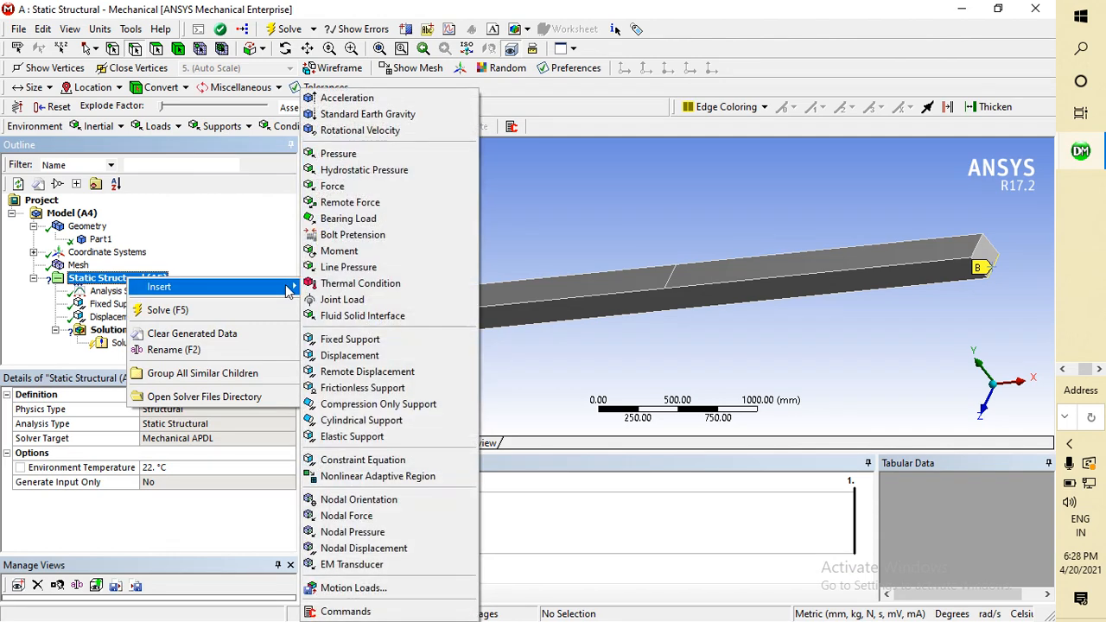
click(335, 186)
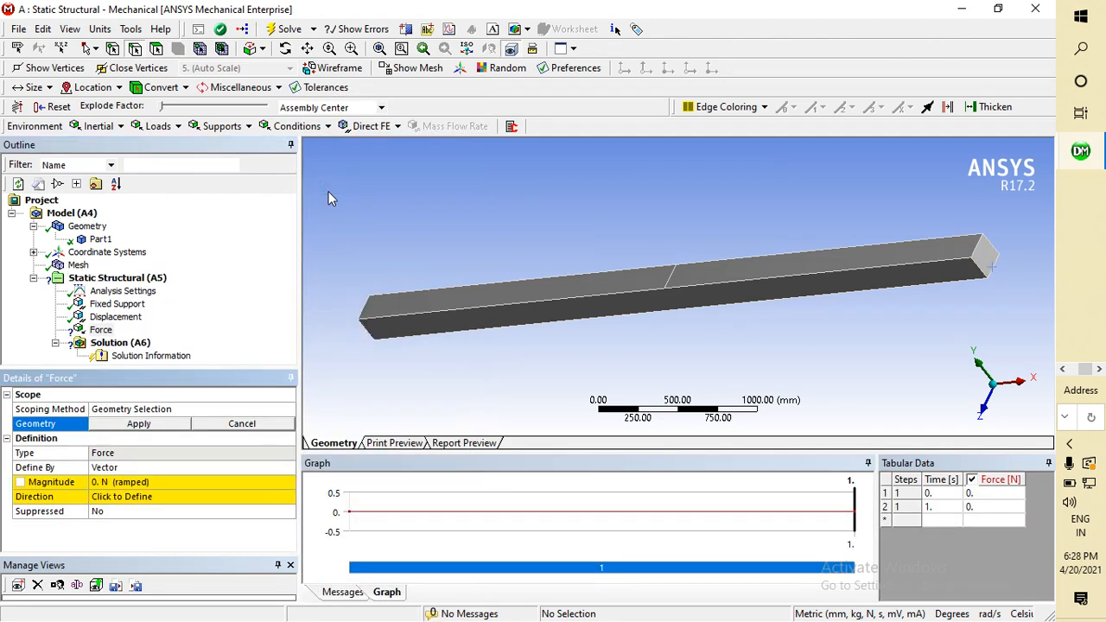
click(670, 287)
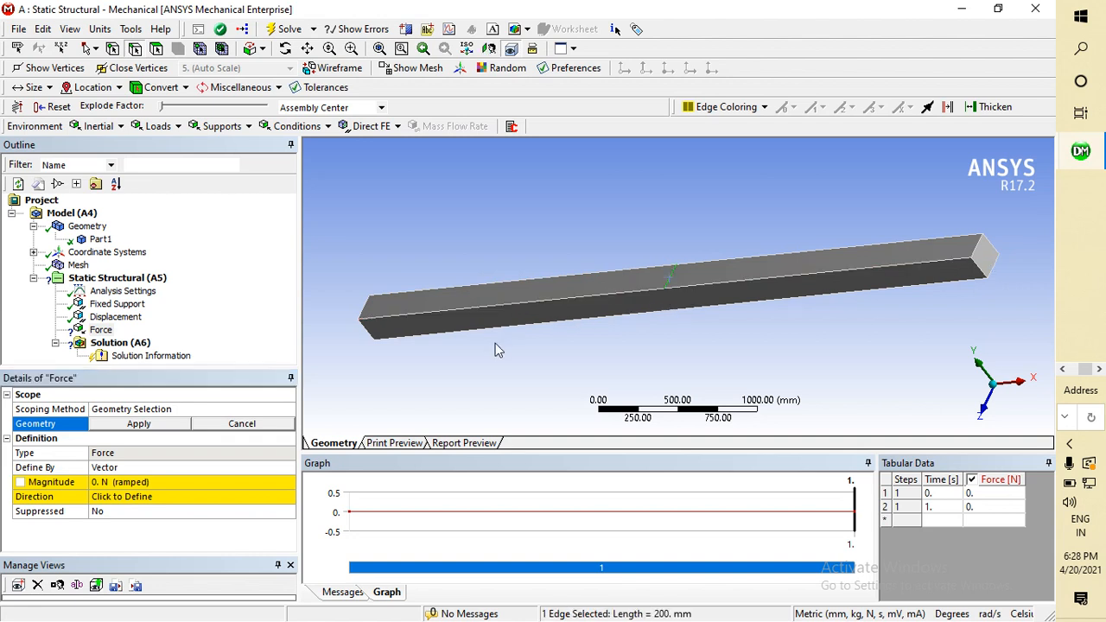
click(145, 424)
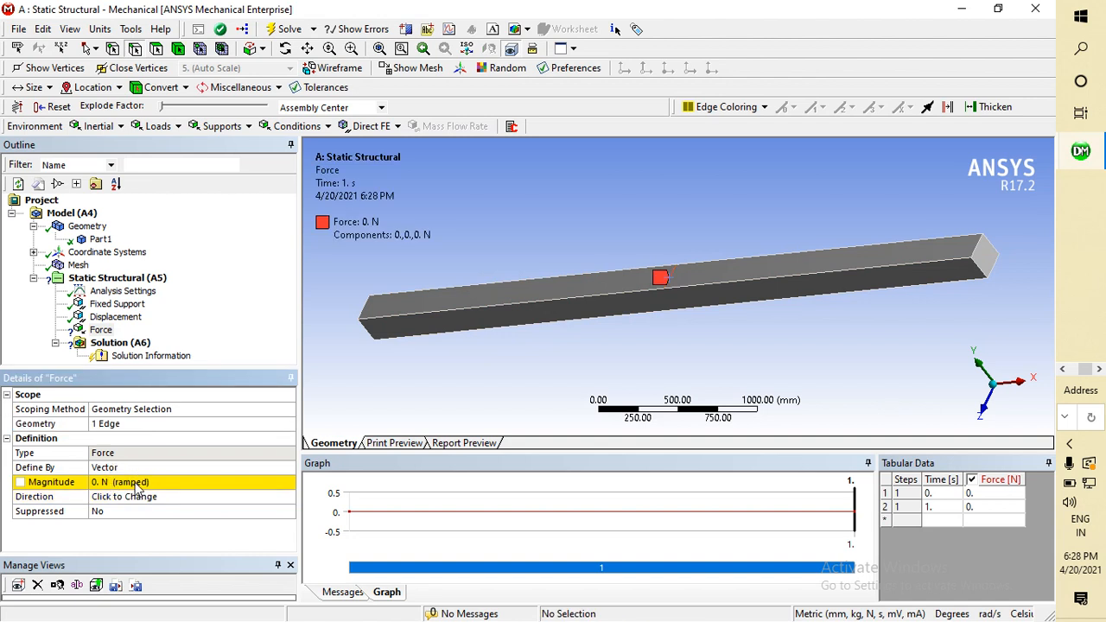
Step: Set the force's magnitude to 100000 N and reverse its direction vector along the split edge
click(136, 484)
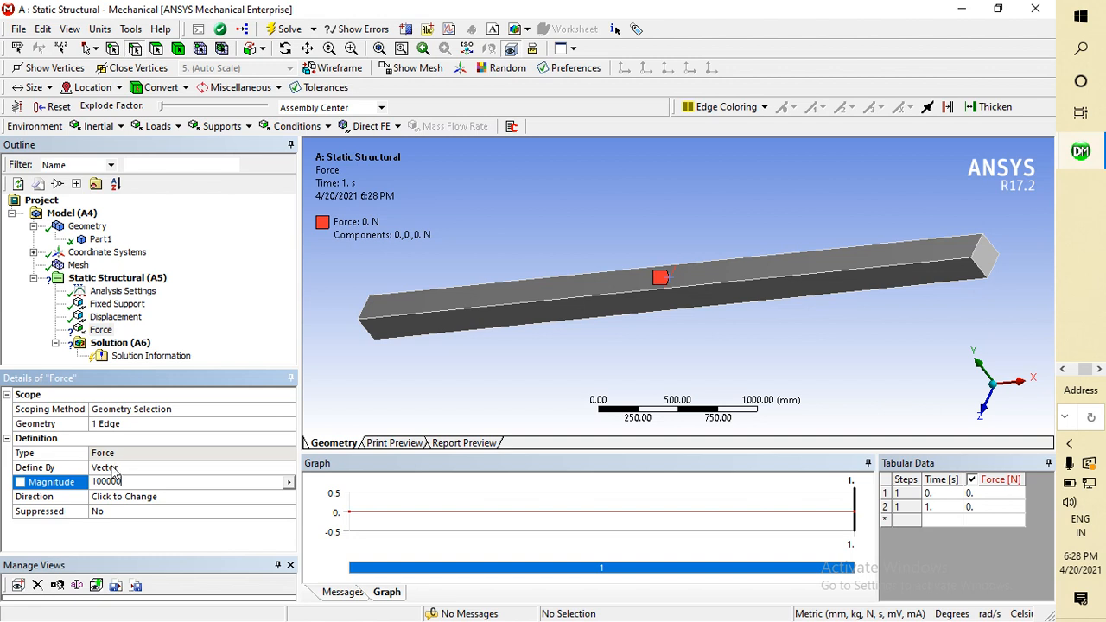
click(145, 498)
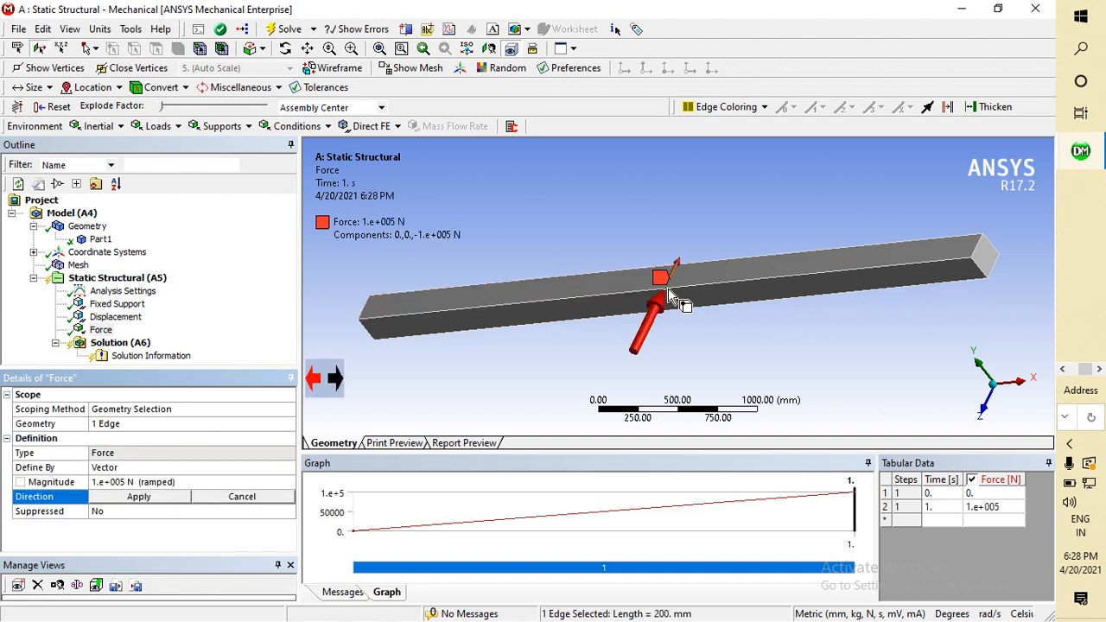
click(336, 378)
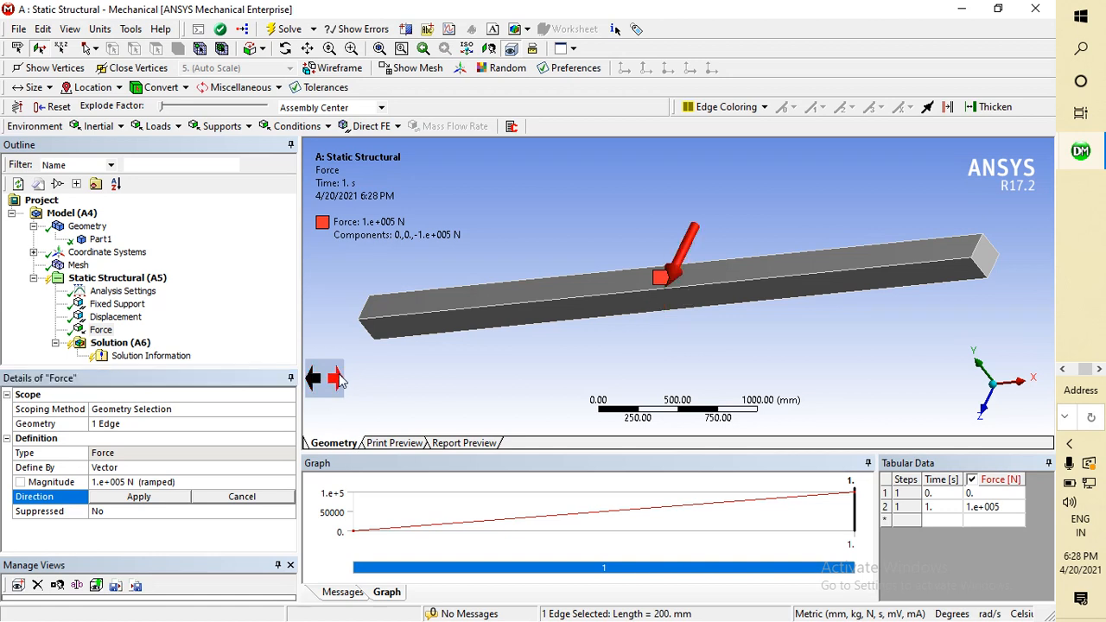
click(130, 496)
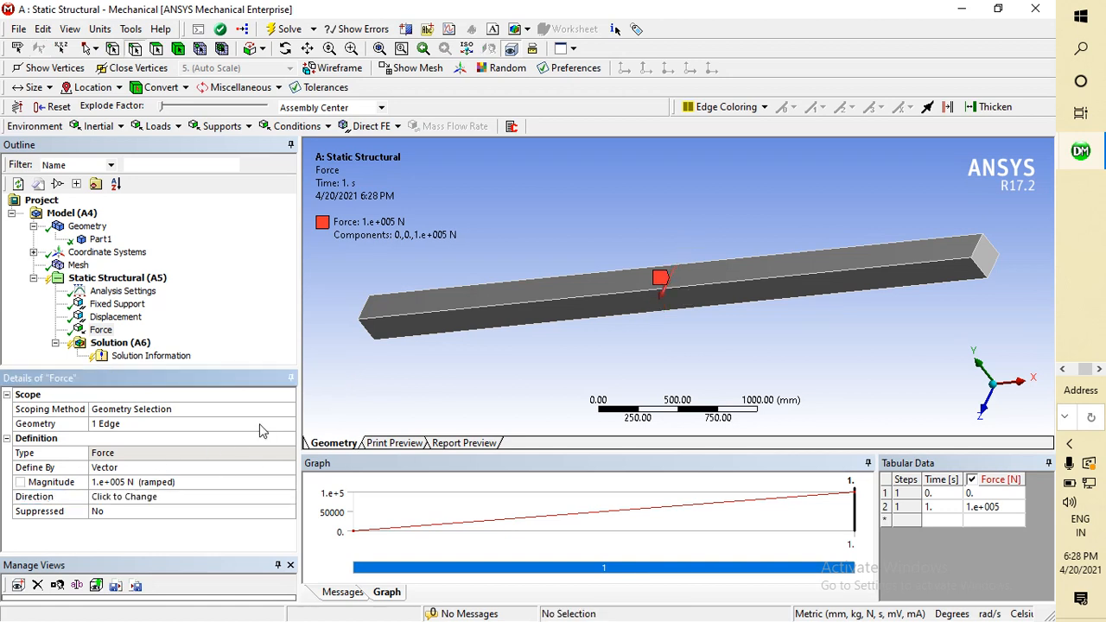
Step: Delete the force load from the static structural analysis
middle_drag(424, 365, 584, 330)
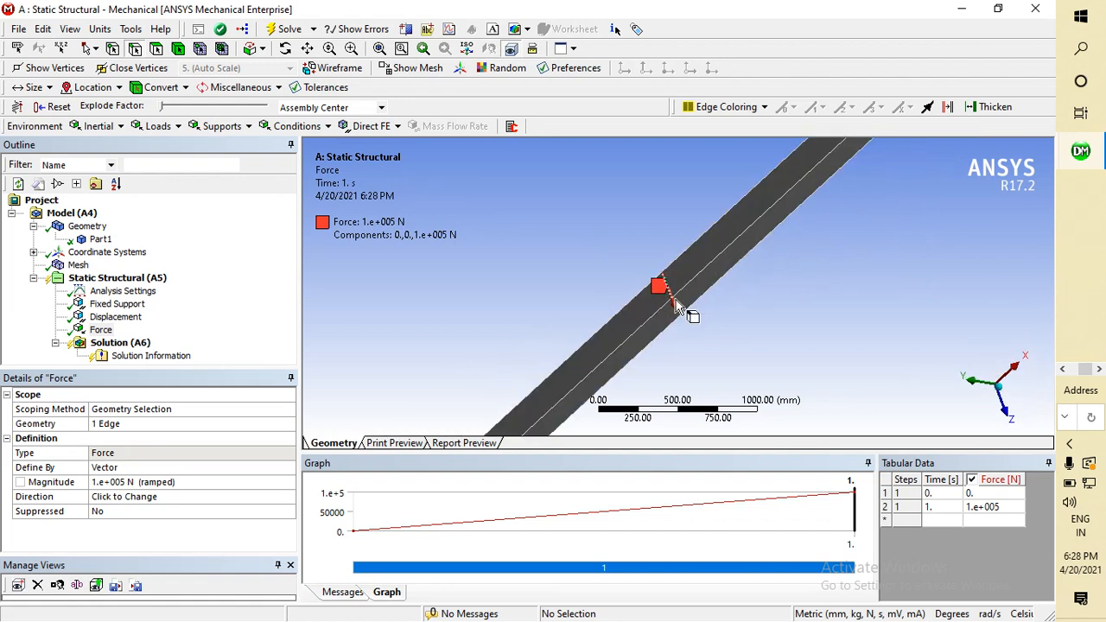
click(100, 330)
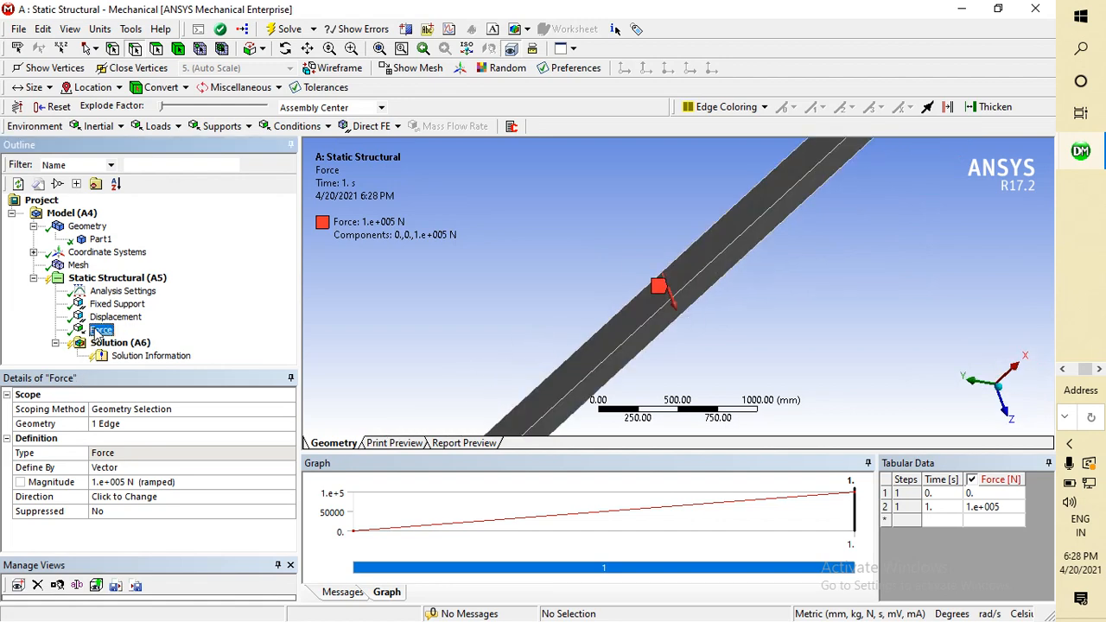
right_click(100, 329)
click(128, 463)
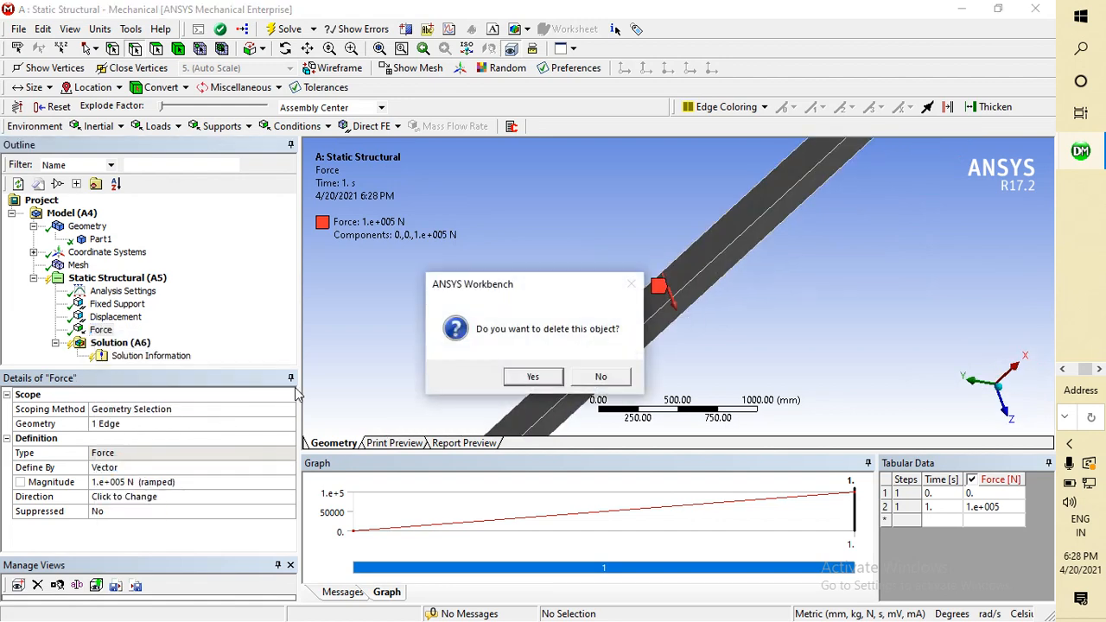
click(530, 380)
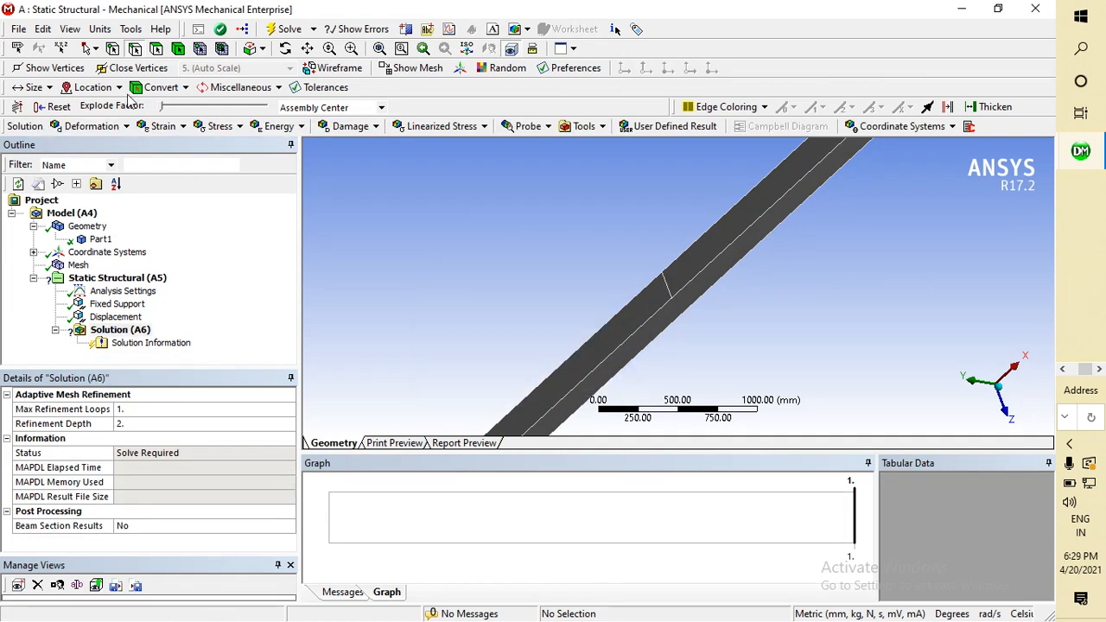
Step: Insert a new force in the static structural analysis, scoped to the split edge at the beam's mid-length
right_click(121, 277)
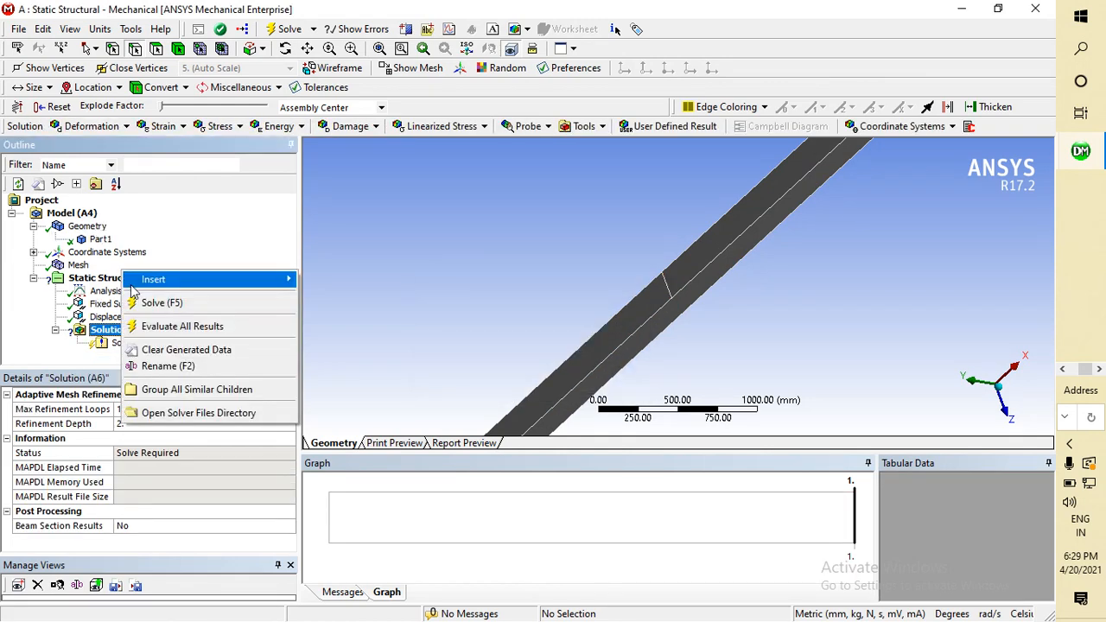
click(95, 283)
right_click(95, 281)
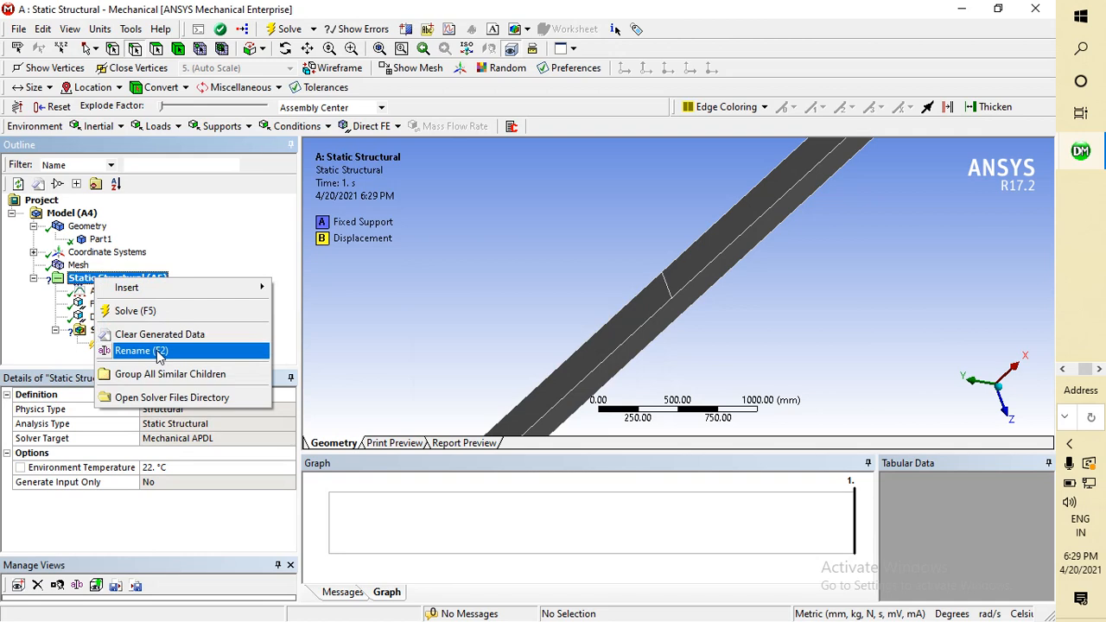
mouse_move(130, 292)
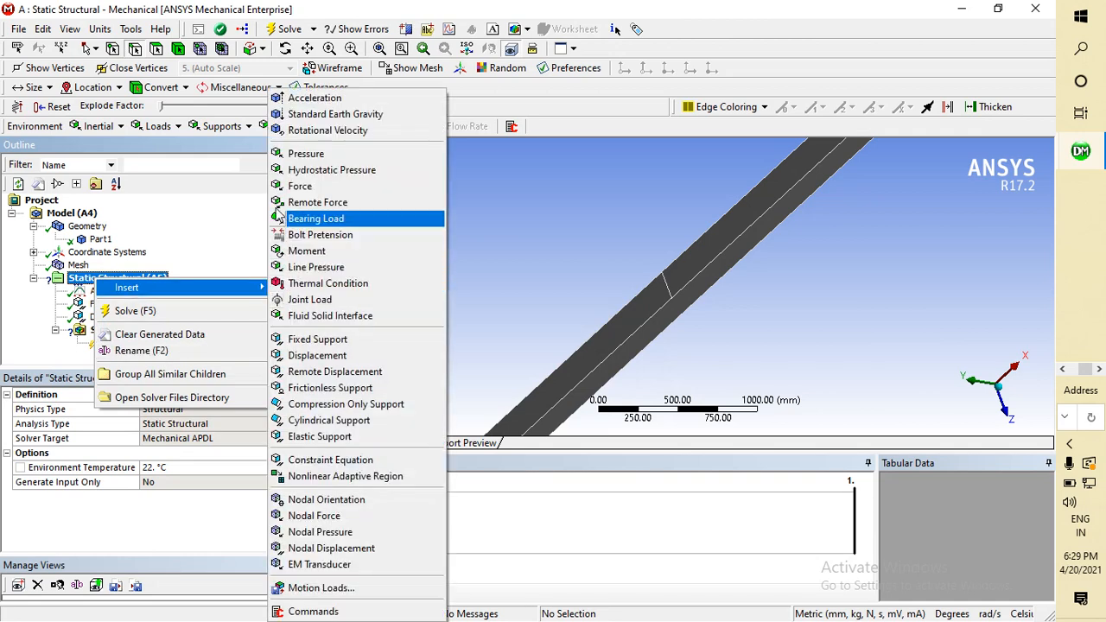
click(296, 186)
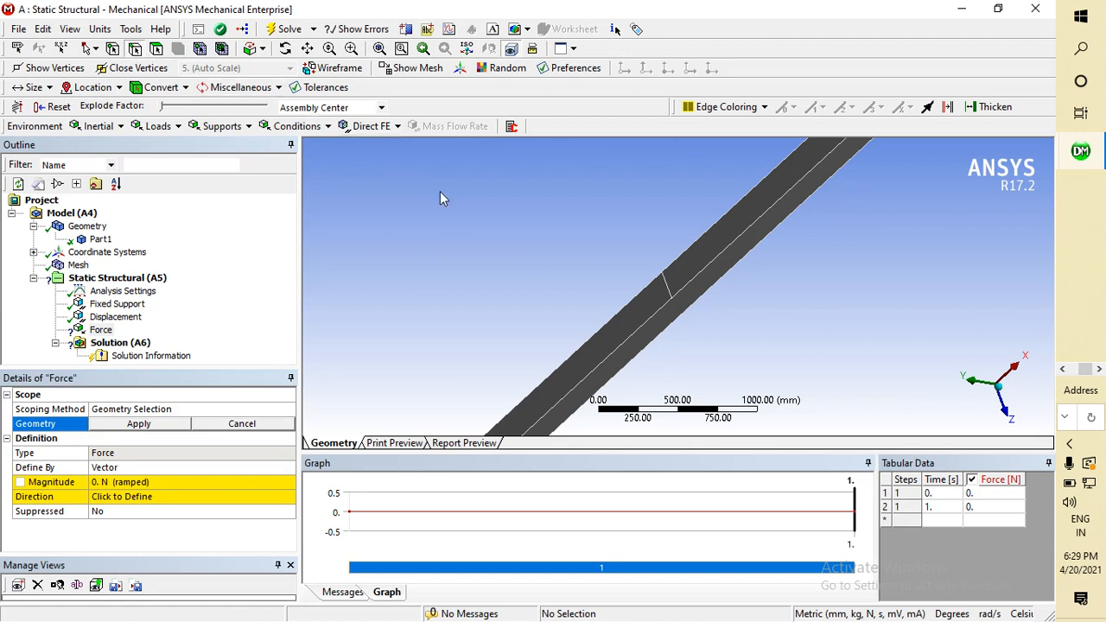
click(666, 288)
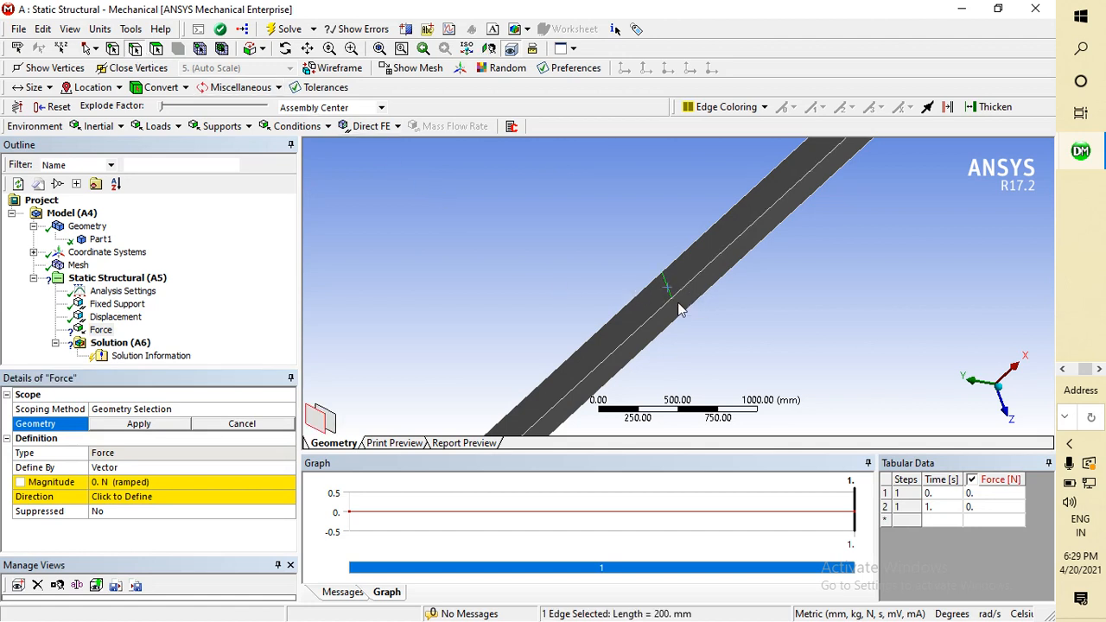
click(138, 424)
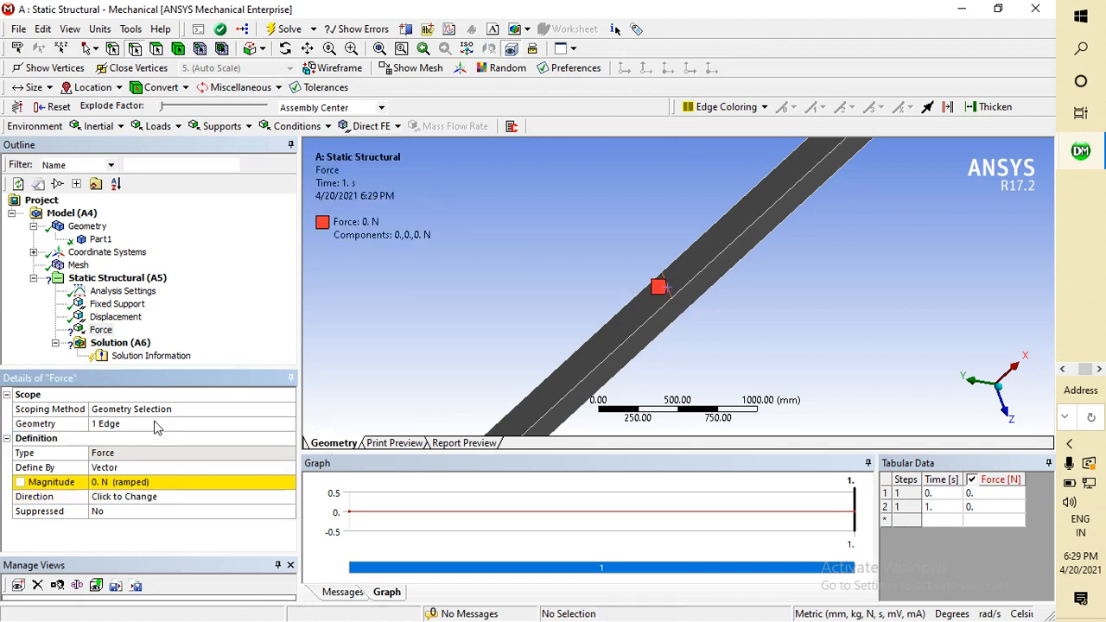
Step: Set the new force's magnitude to 100000 N
click(119, 486)
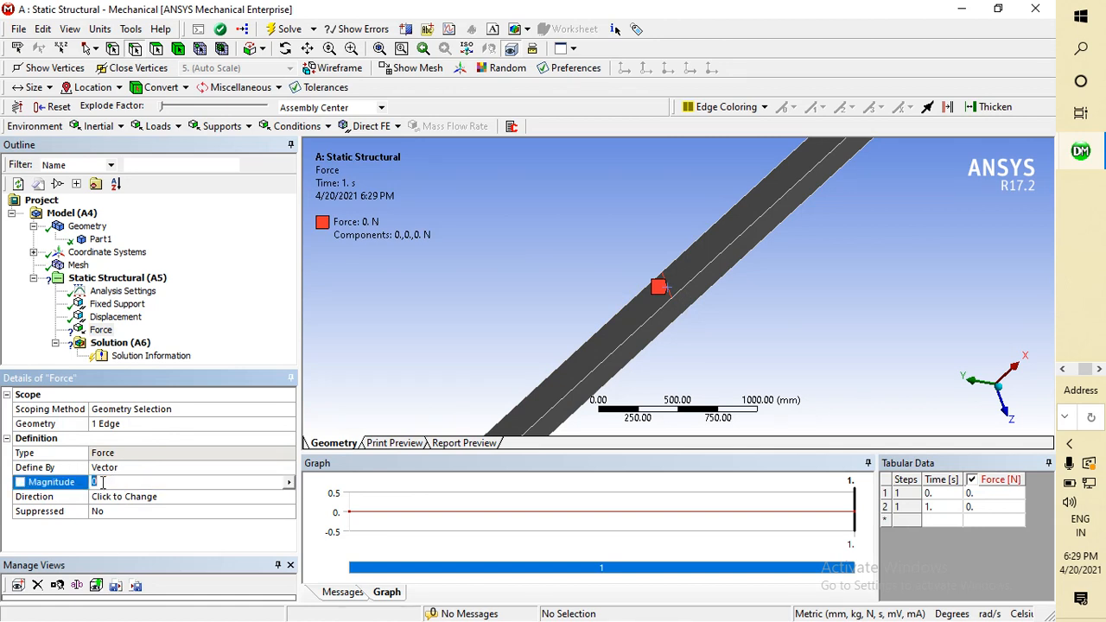
text(100)
text(00)
key(BackSpace)
key(BackSpace)
key(BackSpace)
key(BackSpace)
key(BackSpace)
Step: Try reversing the direction vector of the force on the split edge
click(128, 497)
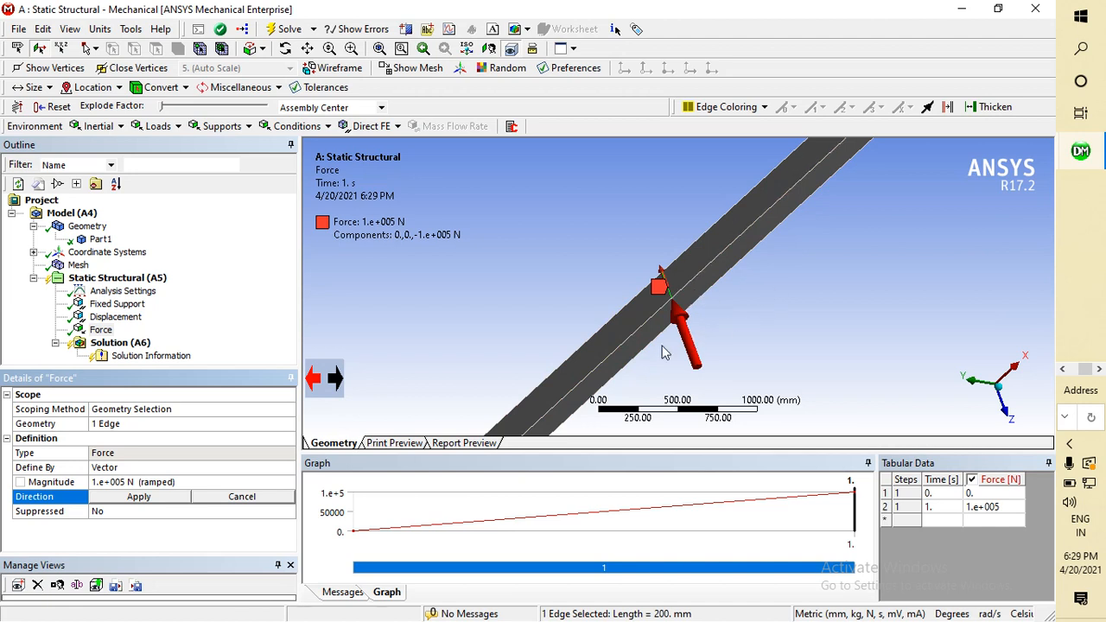
click(336, 377)
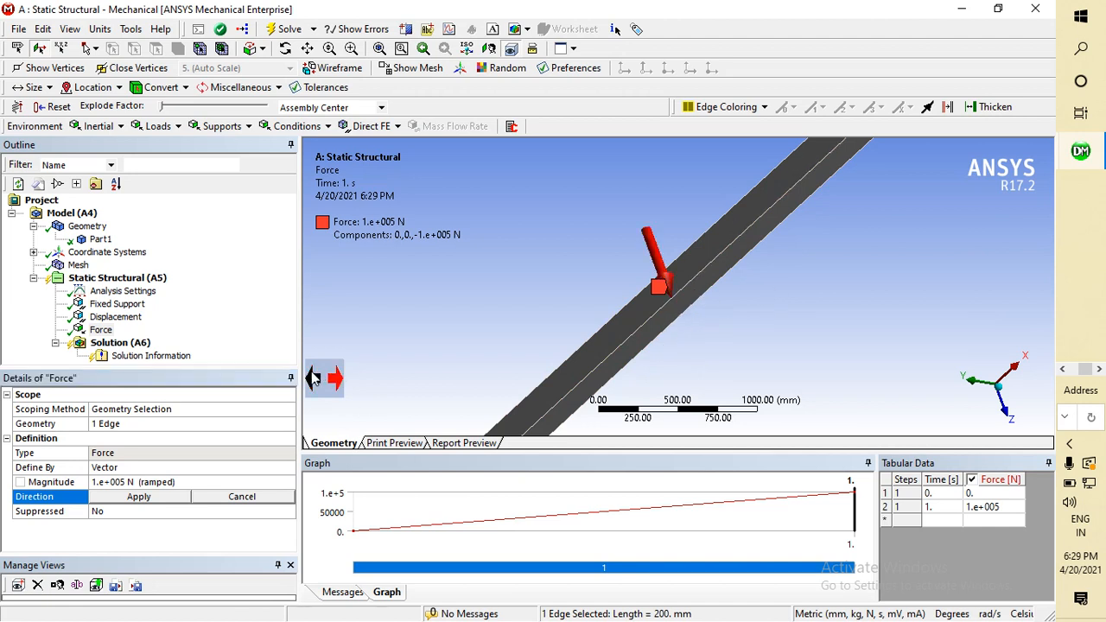
middle_drag(736, 330, 670, 337)
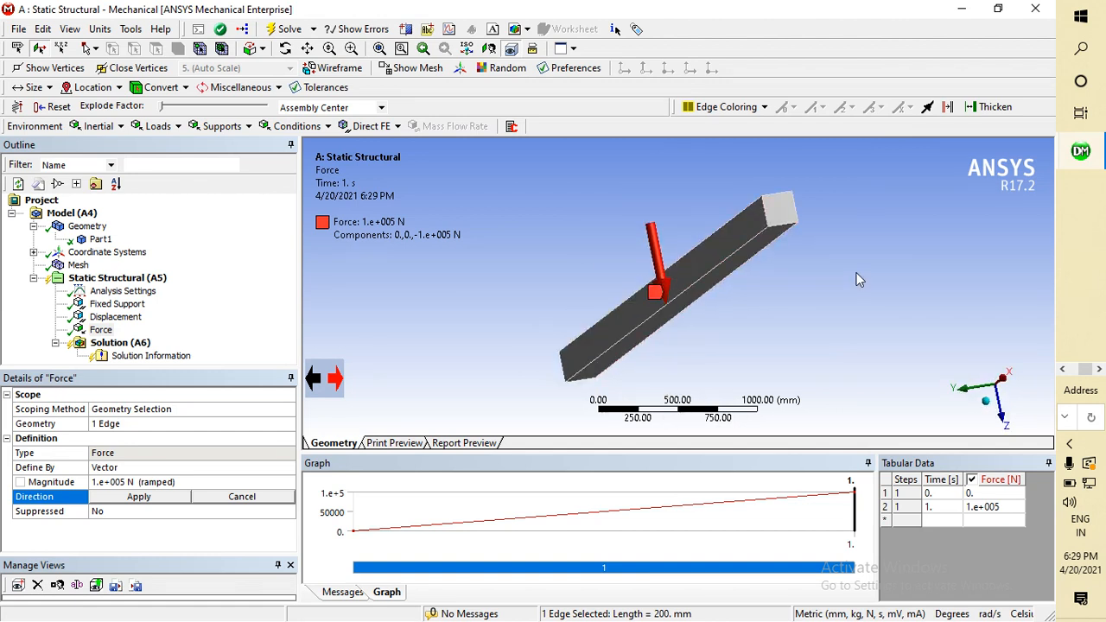
middle_drag(858, 279, 823, 289)
scroll(872, 294, down, 2)
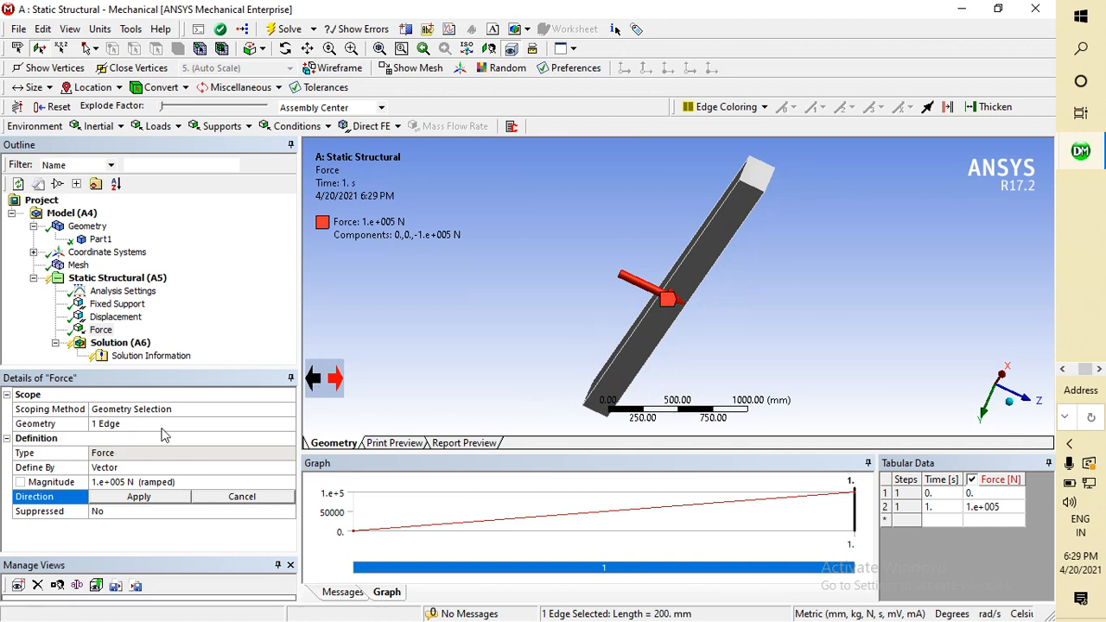
Step: Define the force by components instead of by vector
click(126, 456)
click(117, 468)
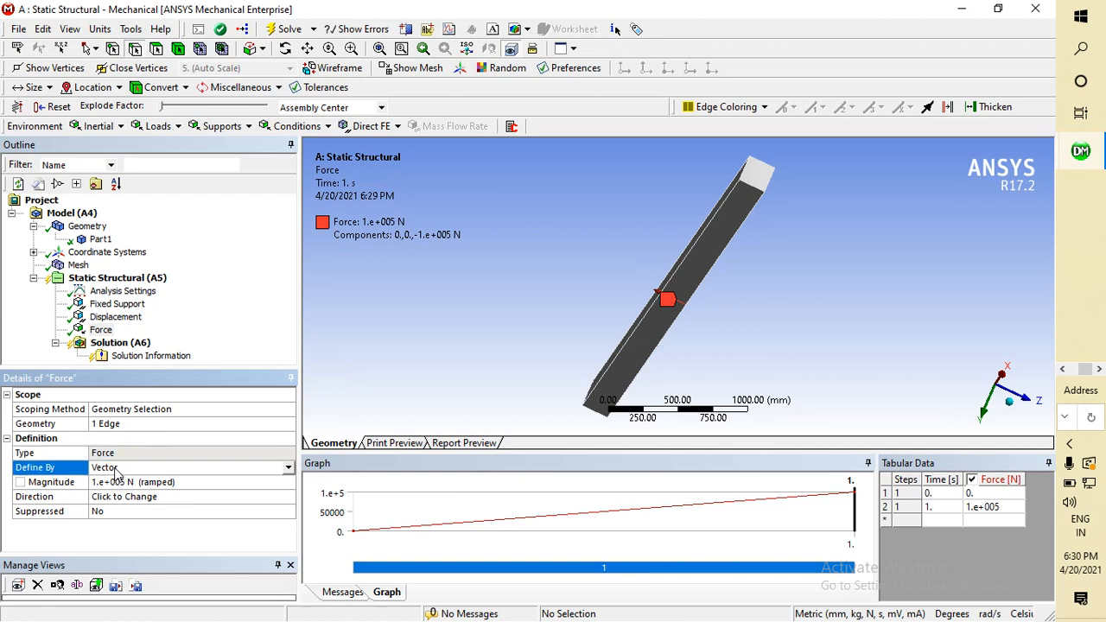
click(287, 467)
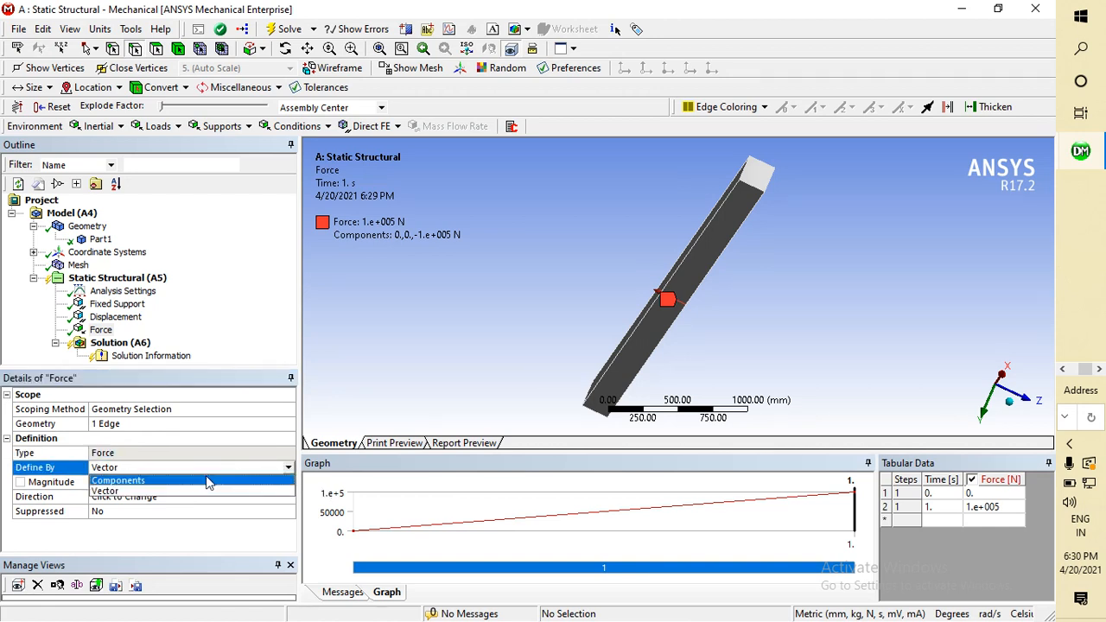
click(210, 480)
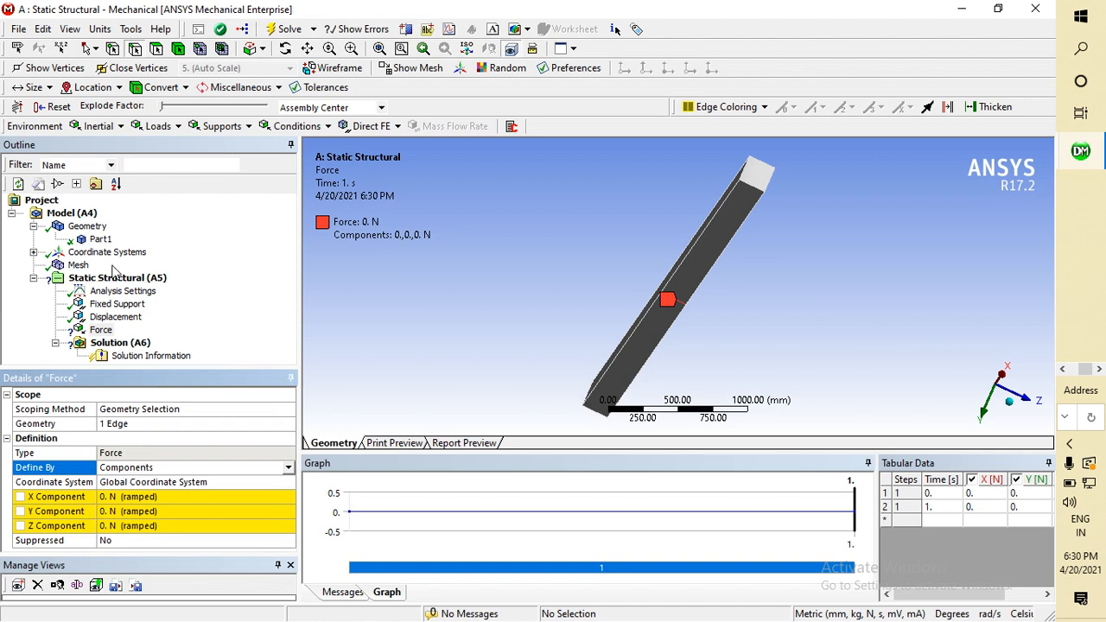
Step: Check the coordinate system axes against the beam and set the force's Y component to -100000 N
click(108, 252)
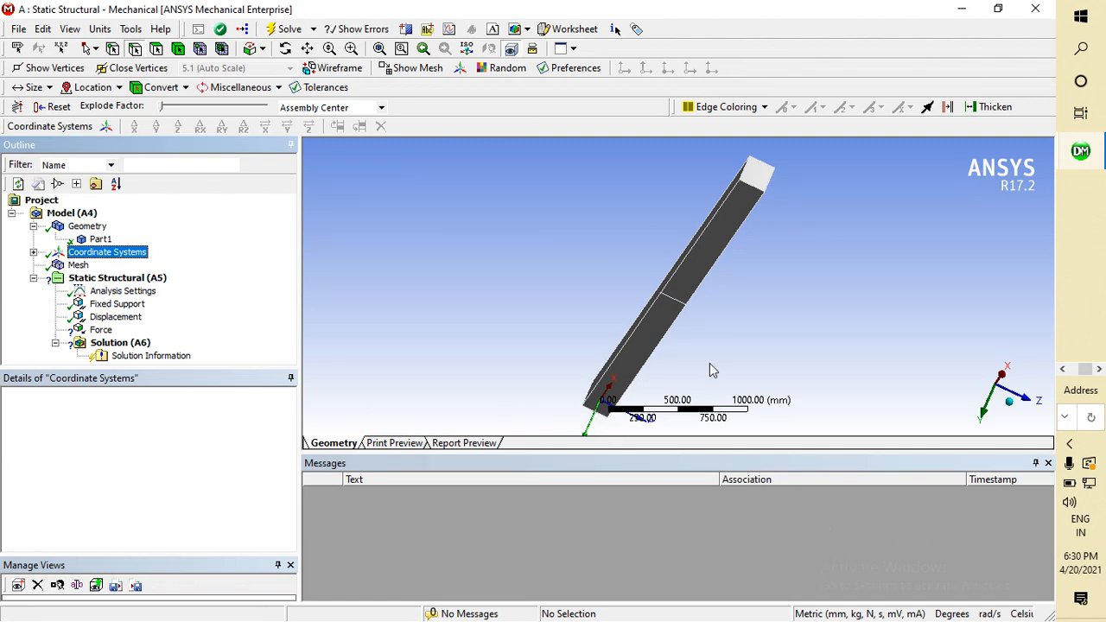
middle_drag(712, 370, 679, 347)
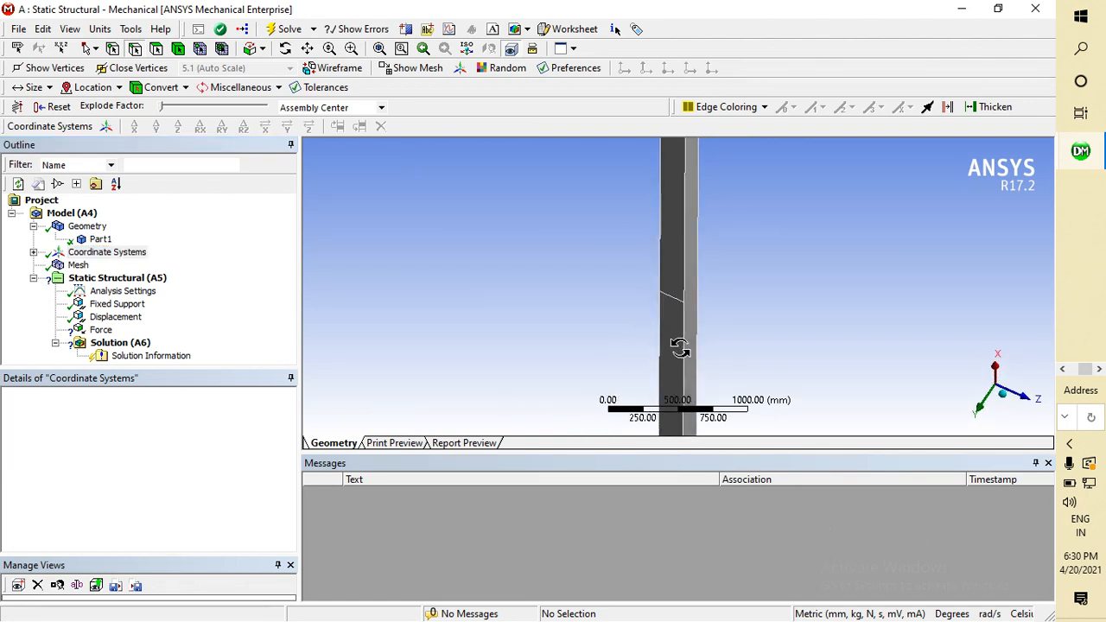
middle_drag(733, 241, 820, 249)
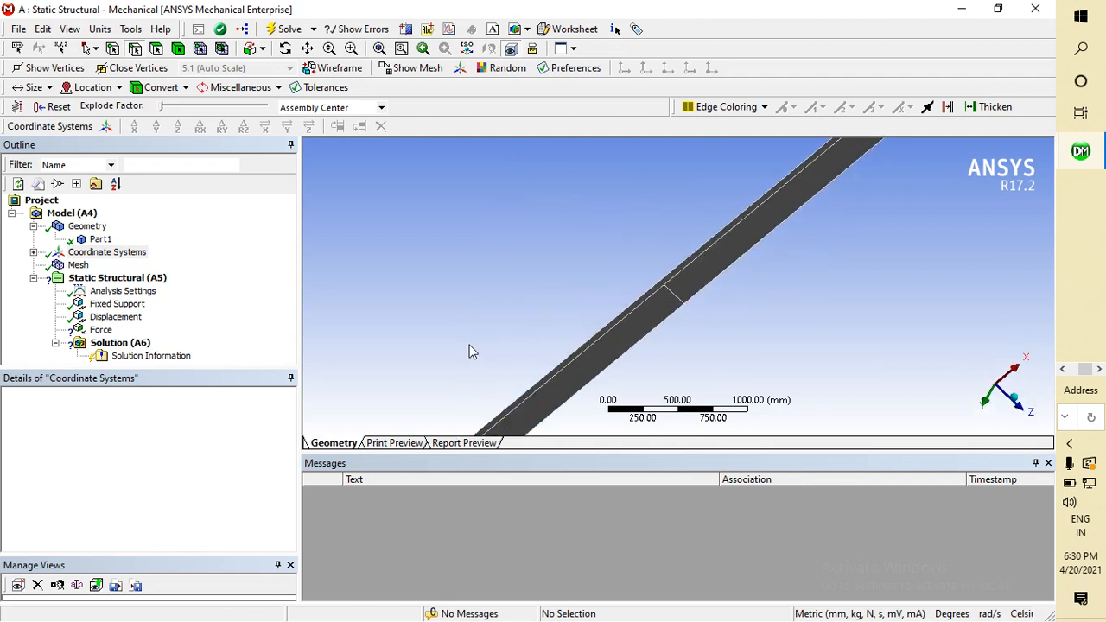
scroll(473, 350, down, 3)
middle_drag(472, 351, 521, 299)
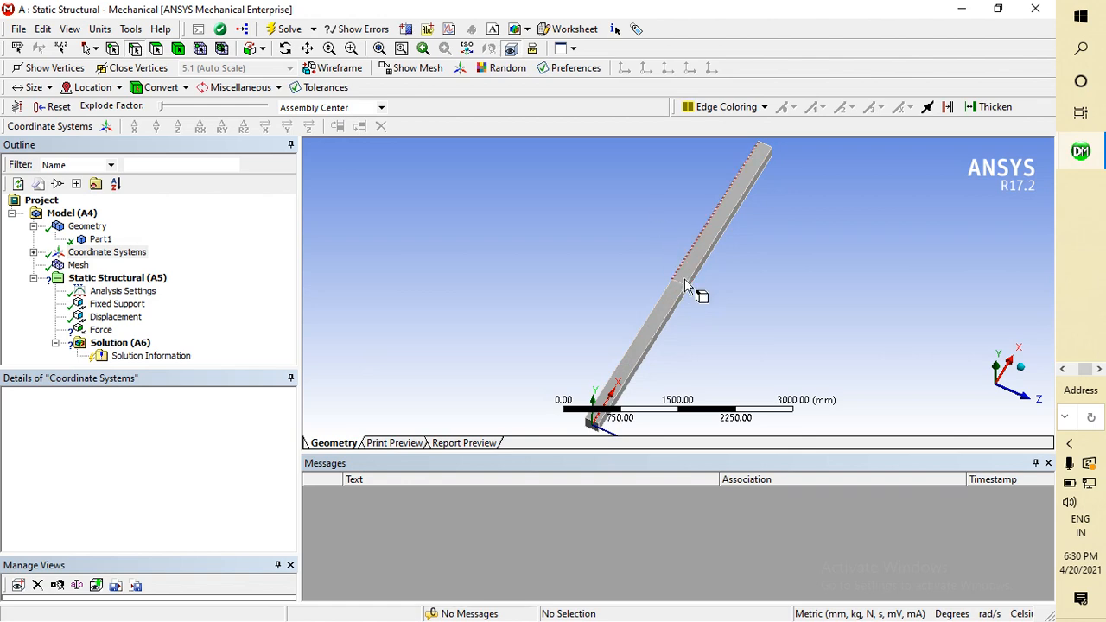
click(100, 329)
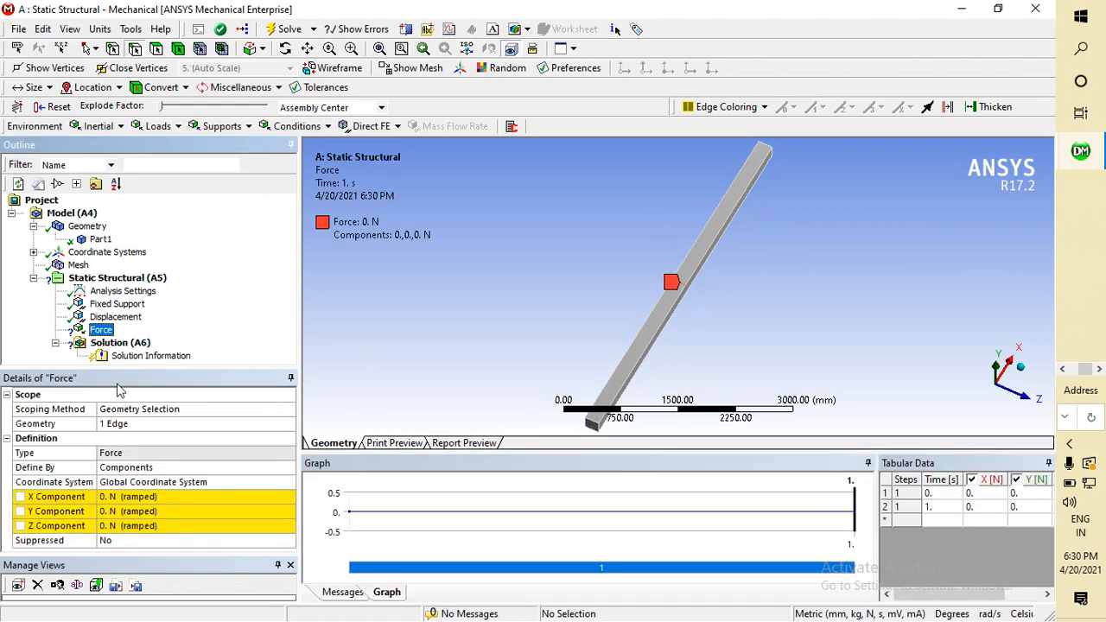
click(116, 513)
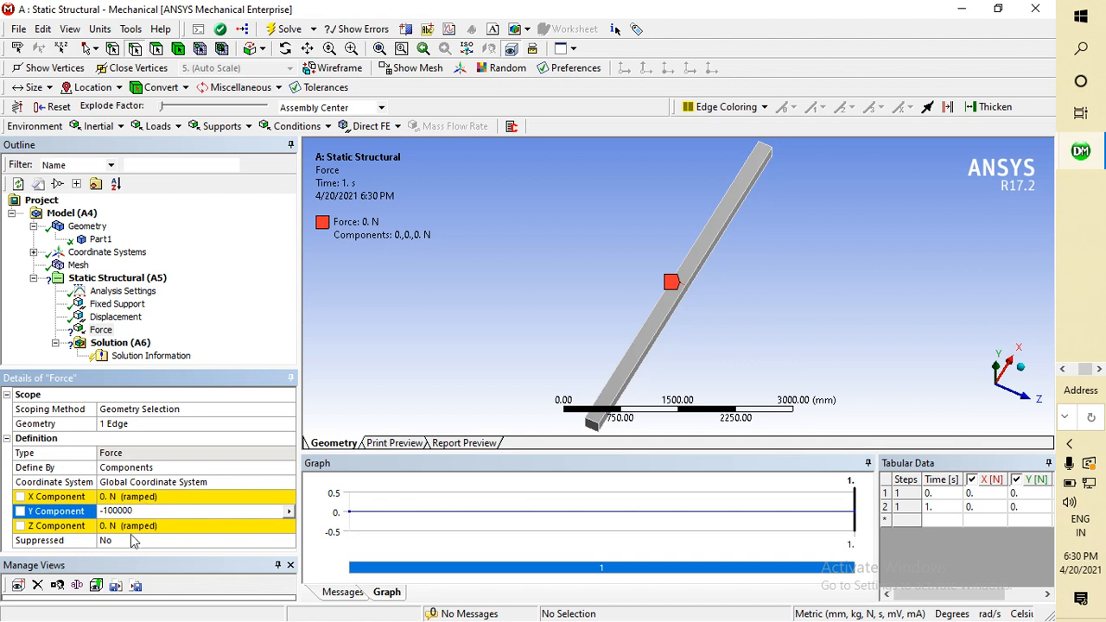
click(458, 358)
scroll(495, 286, up, 5)
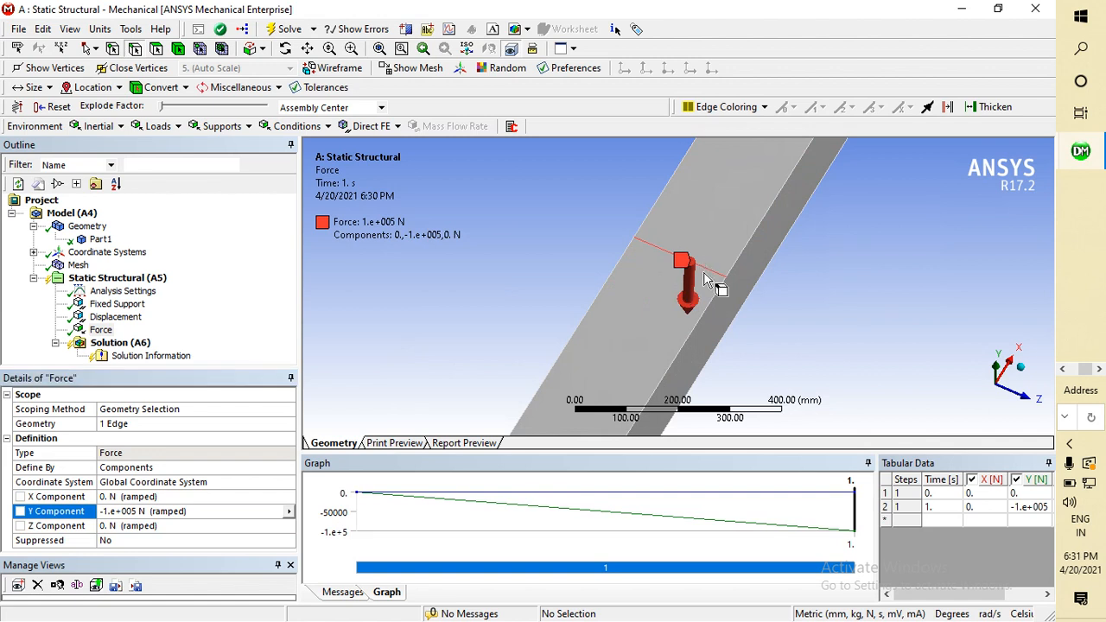
Step: Delete the existing force load from the static structural analysis
click(102, 329)
right_click(102, 329)
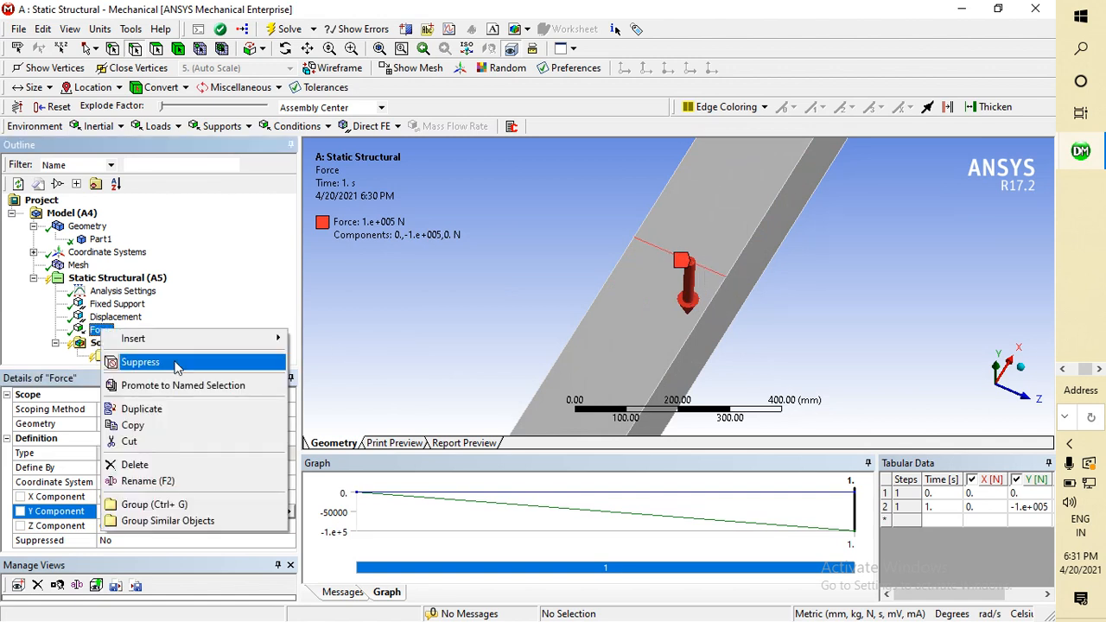
click(158, 467)
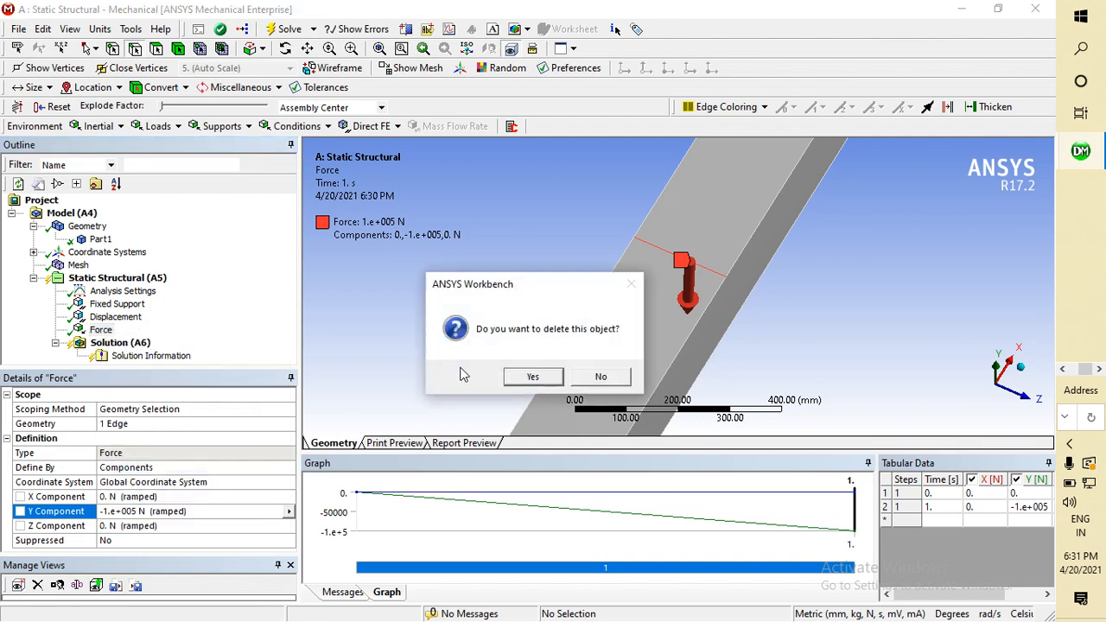
click(533, 374)
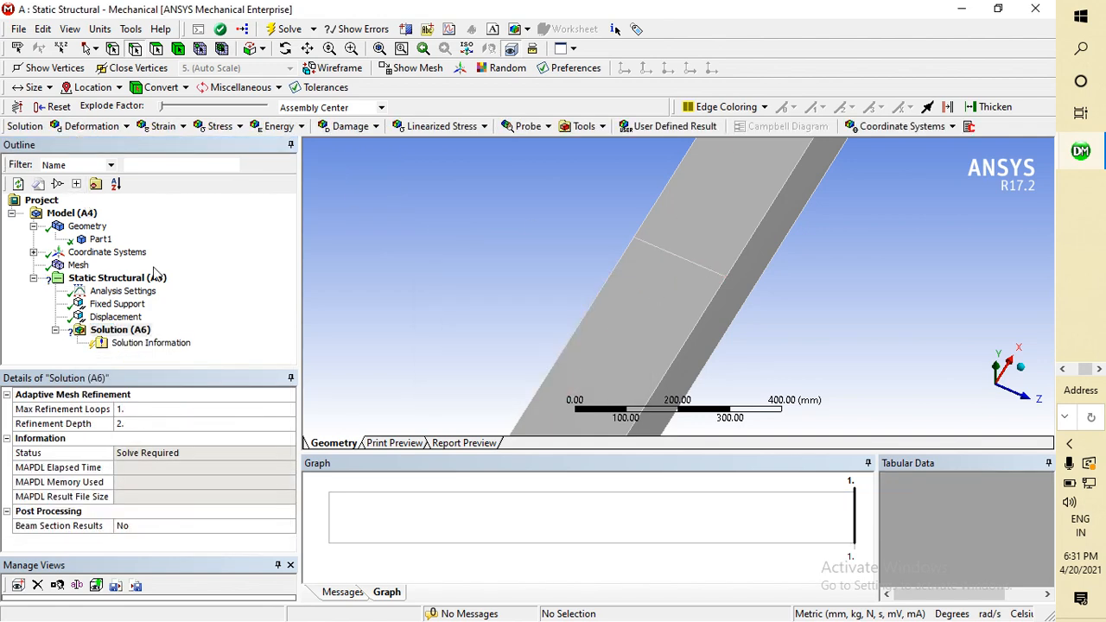
Step: Insert a new force defined by components and set its Y component to -100000 N
click(112, 277)
right_click(90, 277)
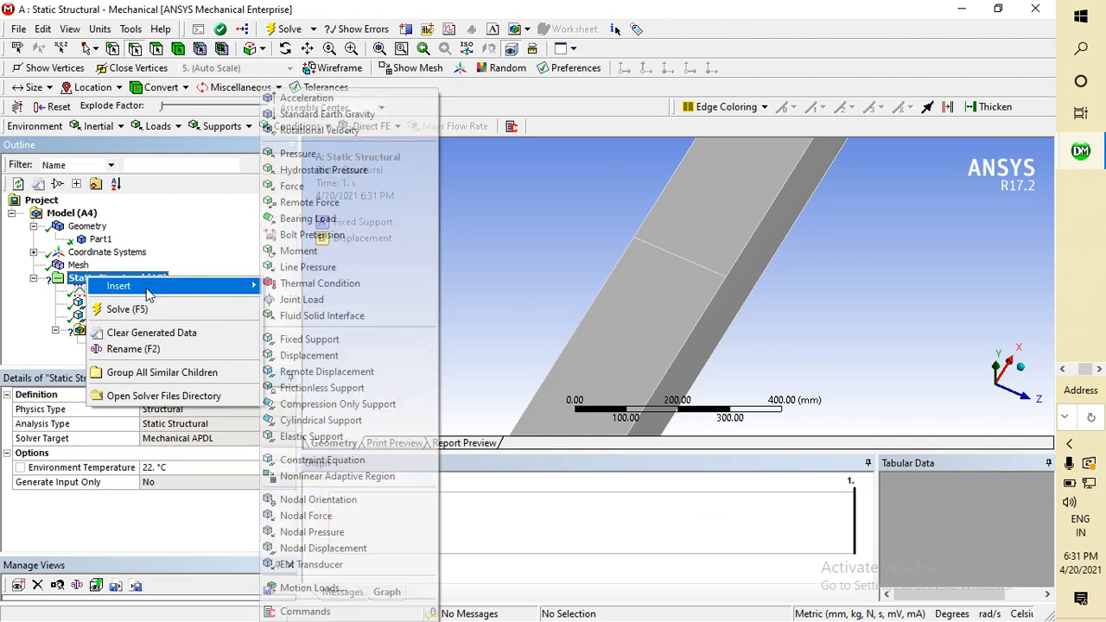
click(292, 188)
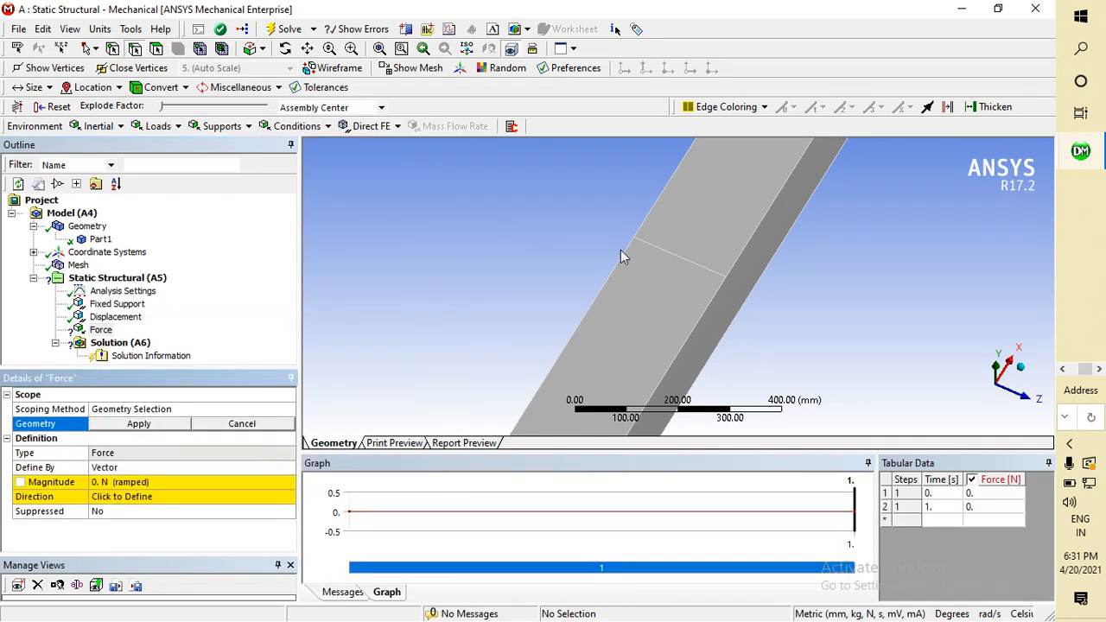
click(683, 261)
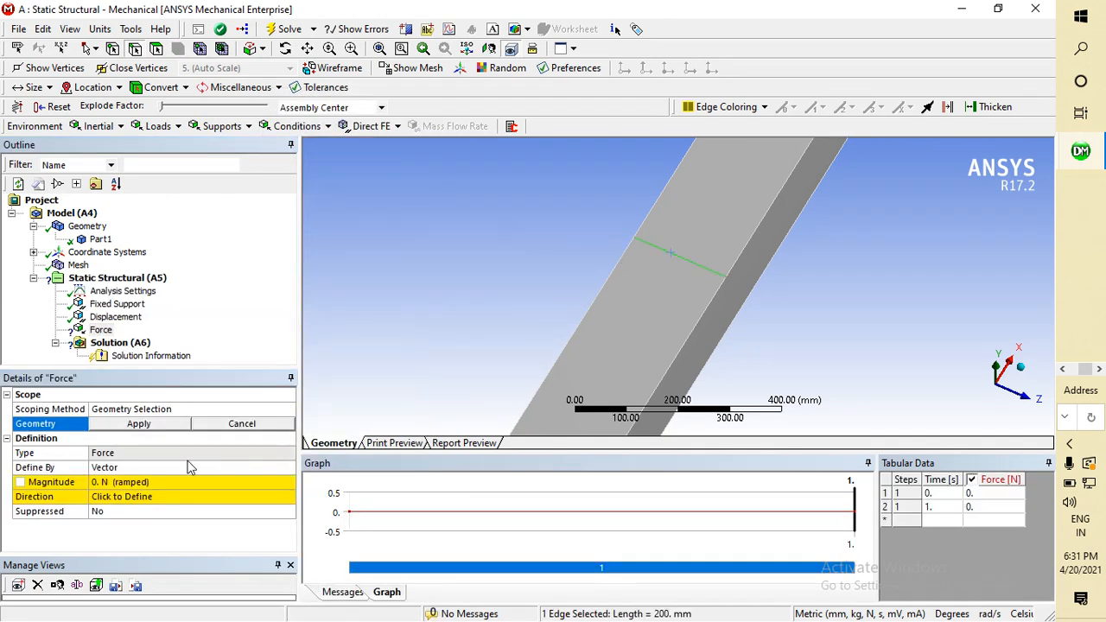
double_click(118, 467)
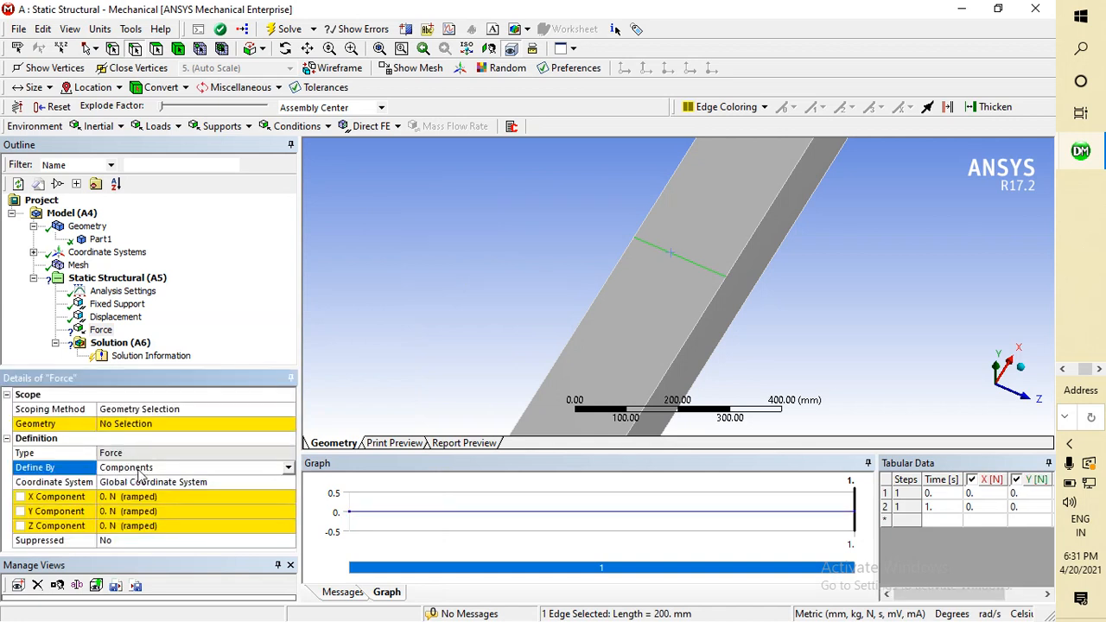
click(124, 513)
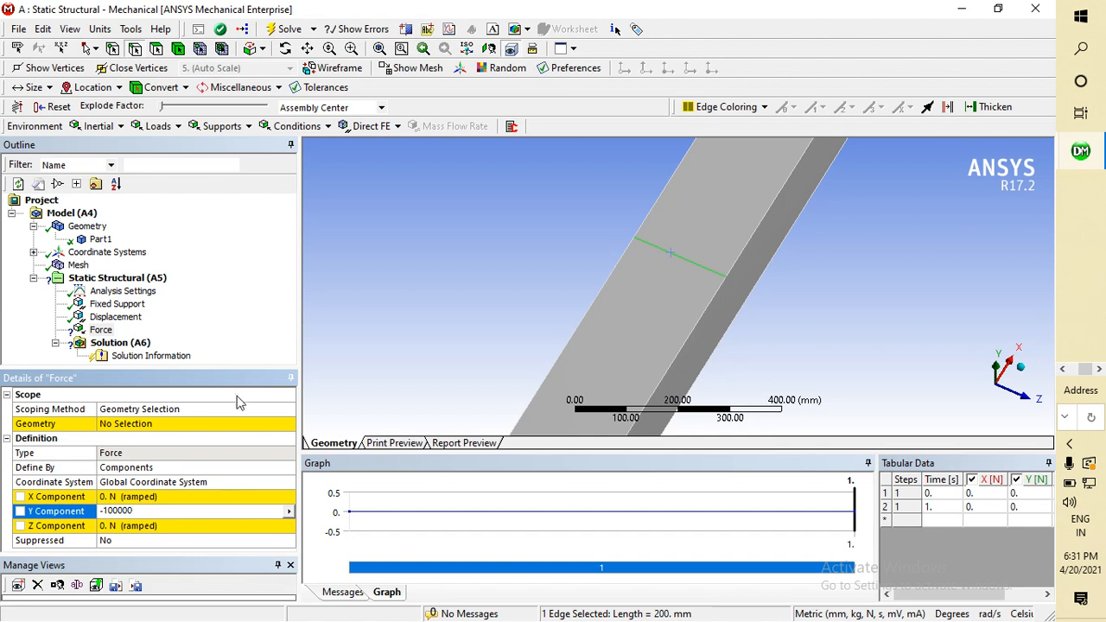
key(Return)
Step: Scope the new force to the split edge across the beam's upper face at mid-span
click(207, 422)
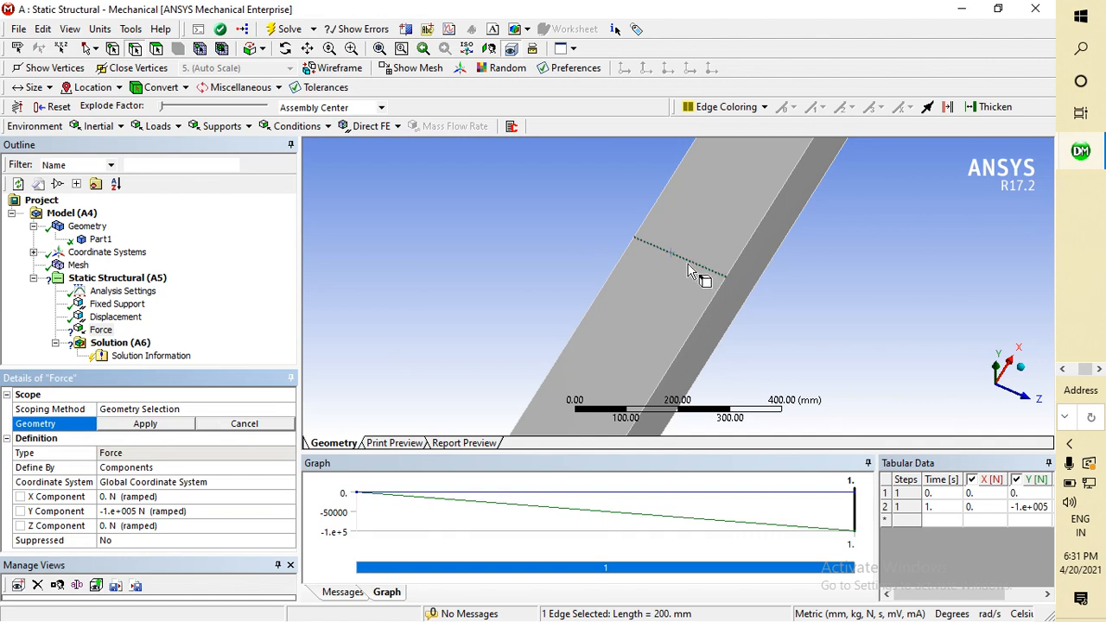
click(144, 423)
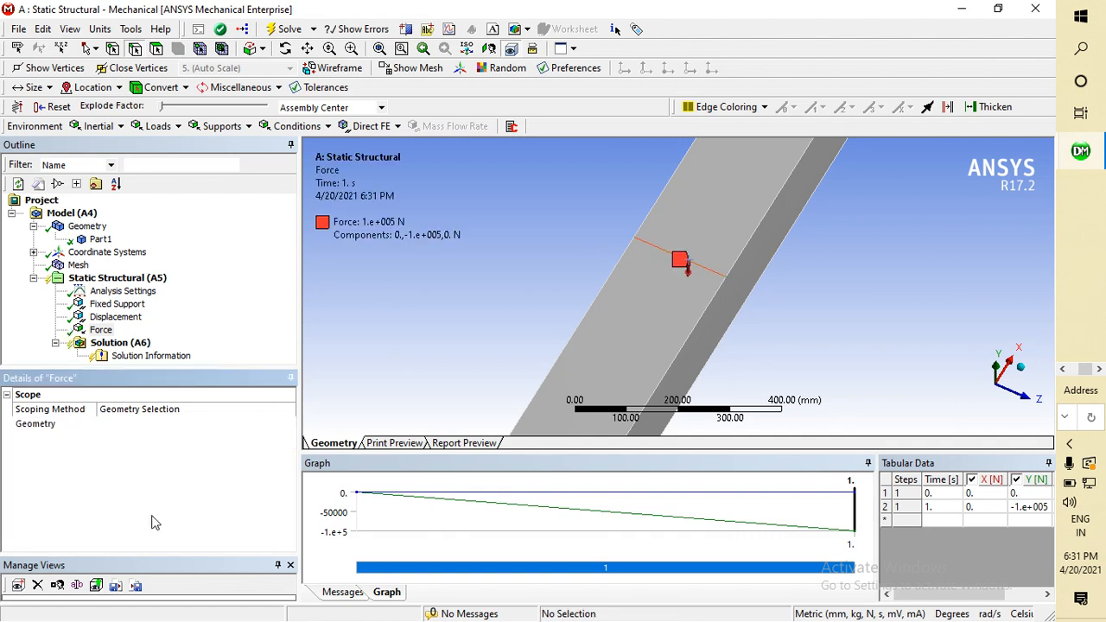
click(198, 513)
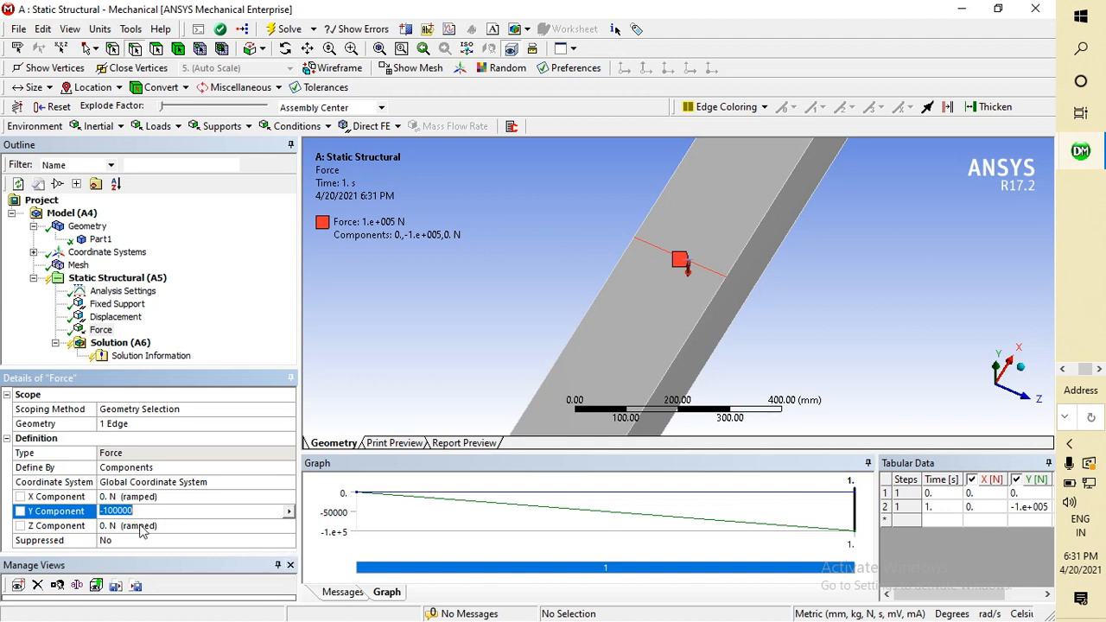
click(355, 398)
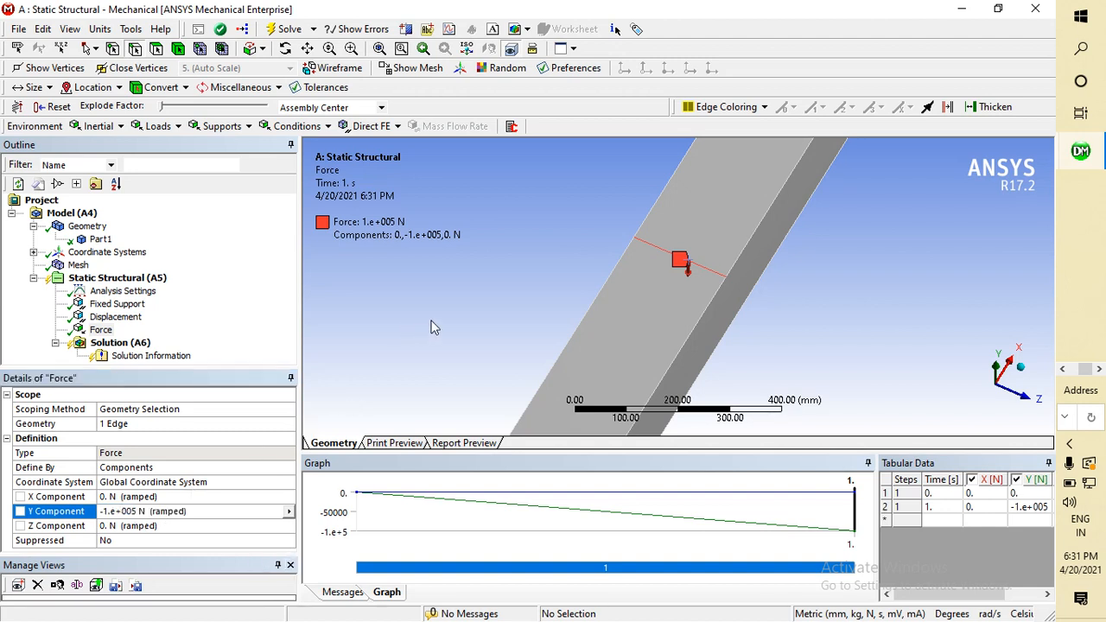
Step: Check the force's direction on the whole beam and solve the static structural analysis
middle_drag(440, 323, 355, 281)
scroll(355, 280, down, 3)
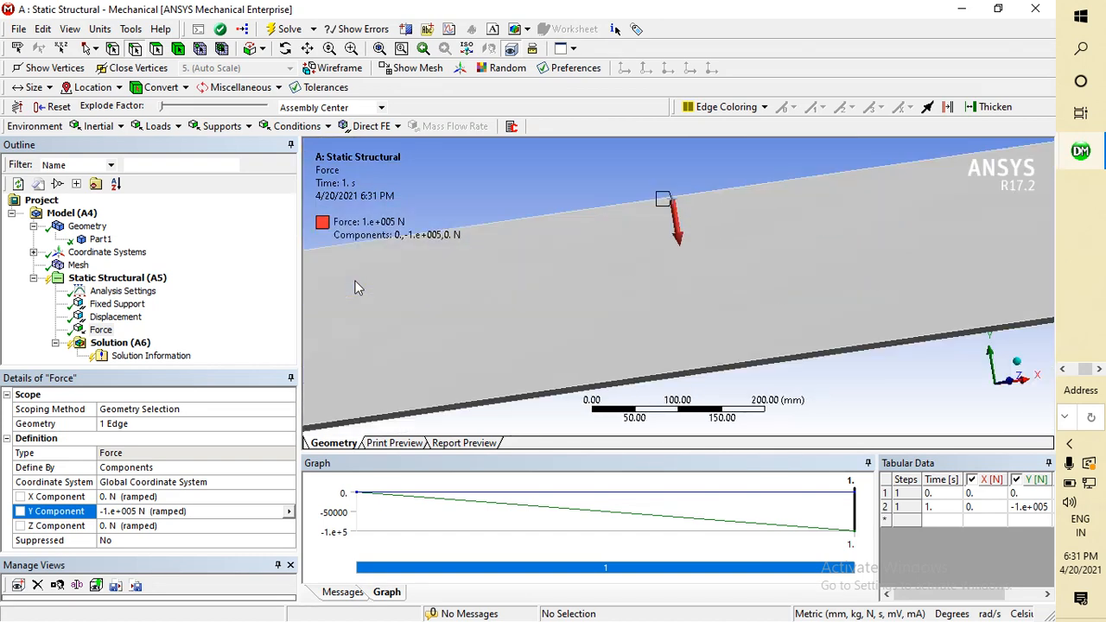
scroll(356, 281, down, 3)
middle_drag(362, 268, 345, 292)
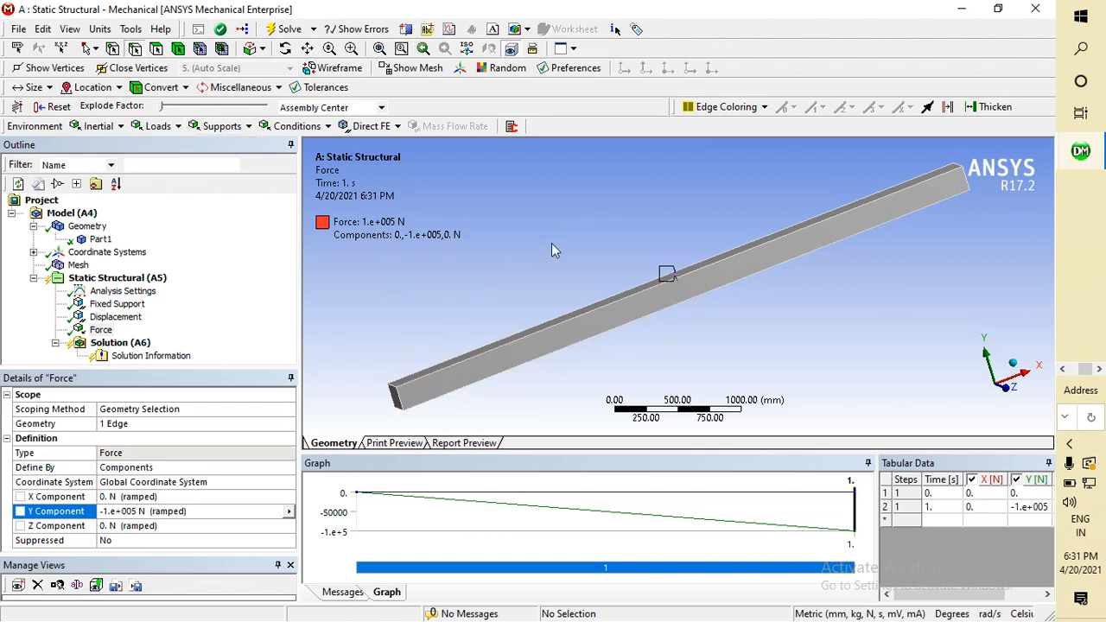
click(276, 31)
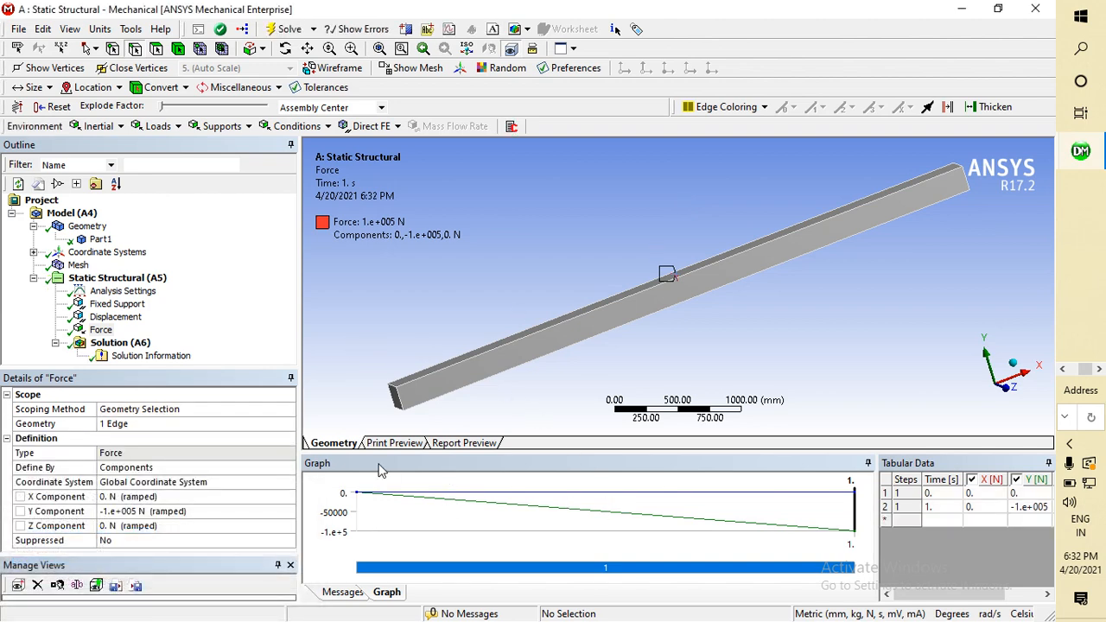
Step: Add an Equivalent (von-Mises) stress result to the solution
click(136, 343)
right_click(139, 344)
mouse_move(172, 350)
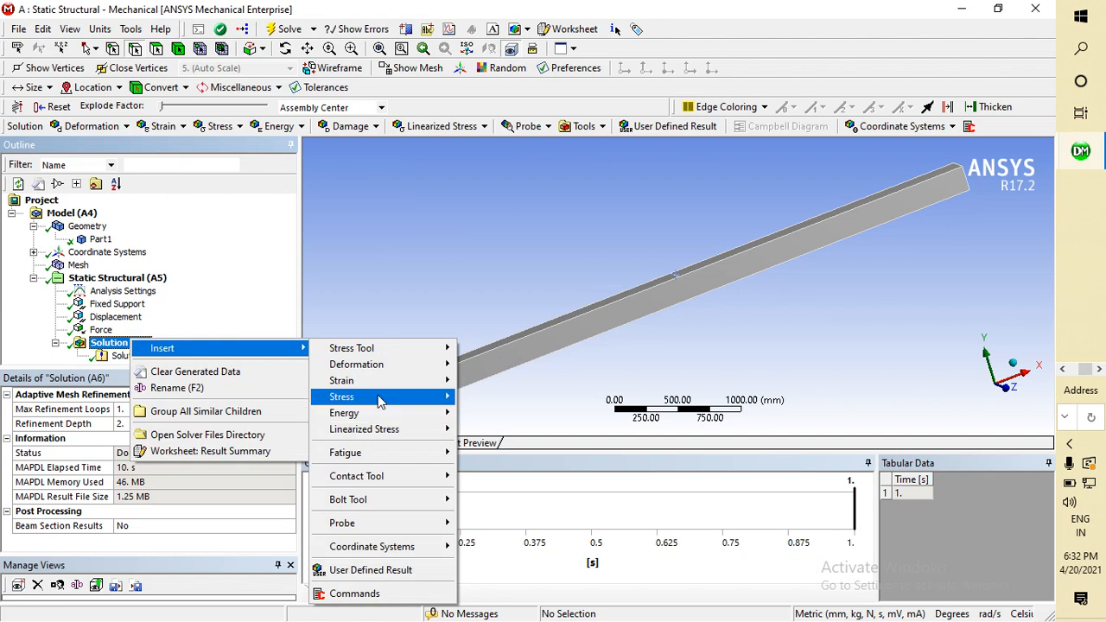
mouse_move(385, 397)
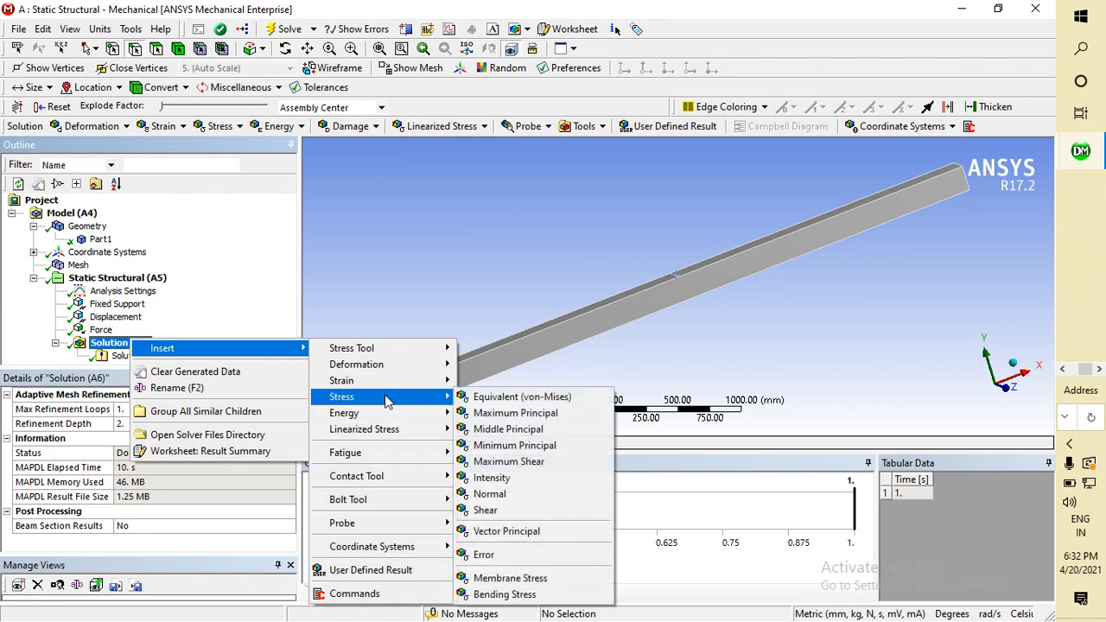
click(476, 399)
Step: Add a Total Deformation result to the solution and solve to evaluate both results
click(141, 333)
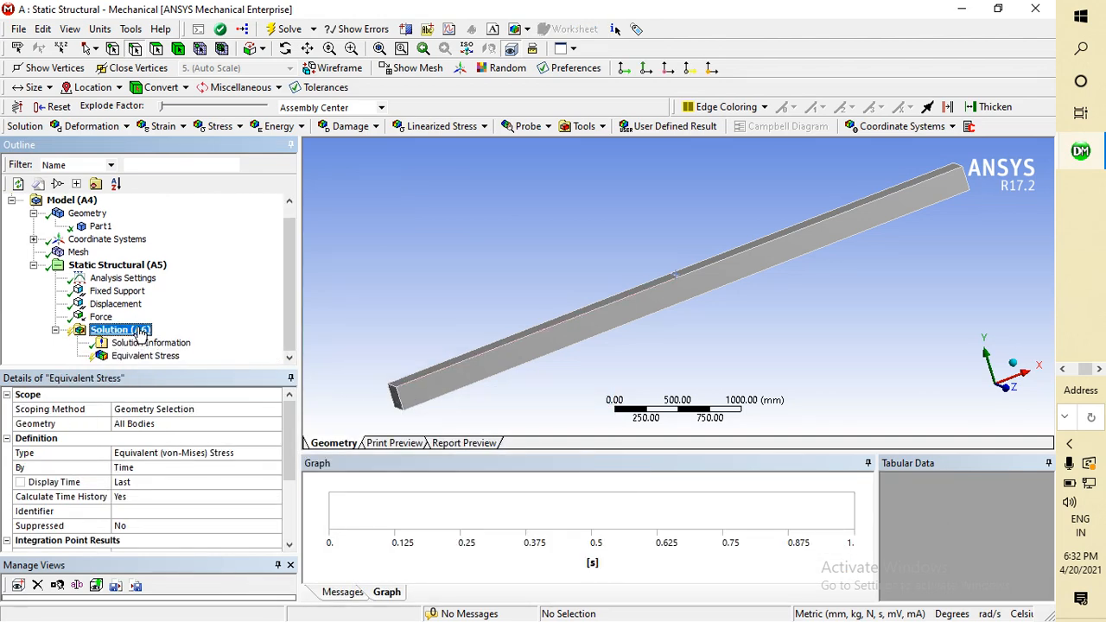
right_click(141, 332)
mouse_move(226, 344)
mouse_move(399, 359)
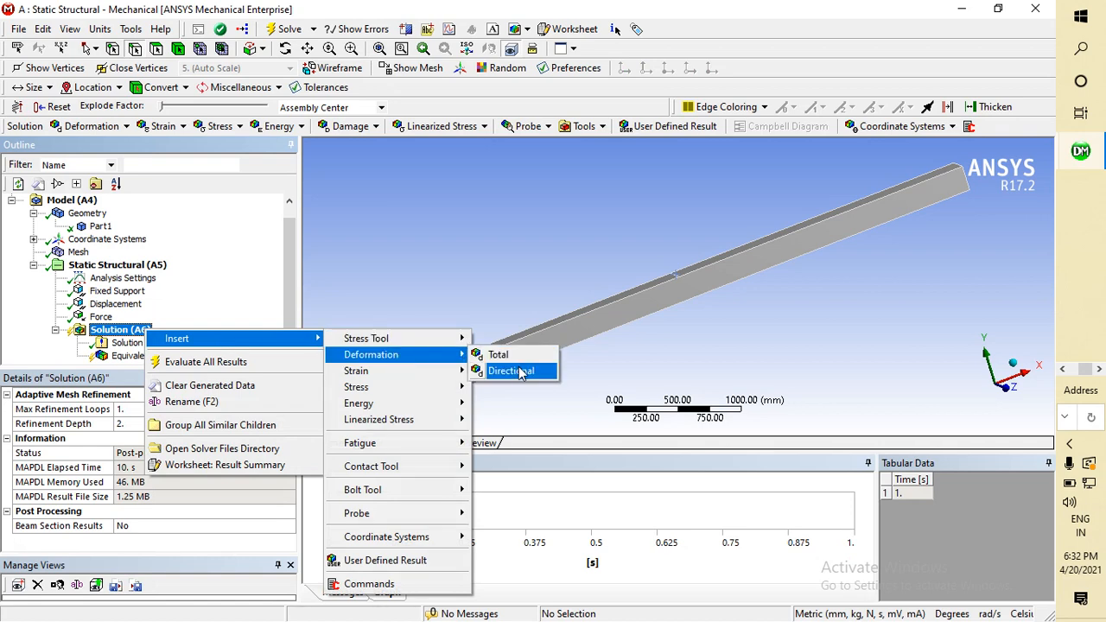
click(499, 355)
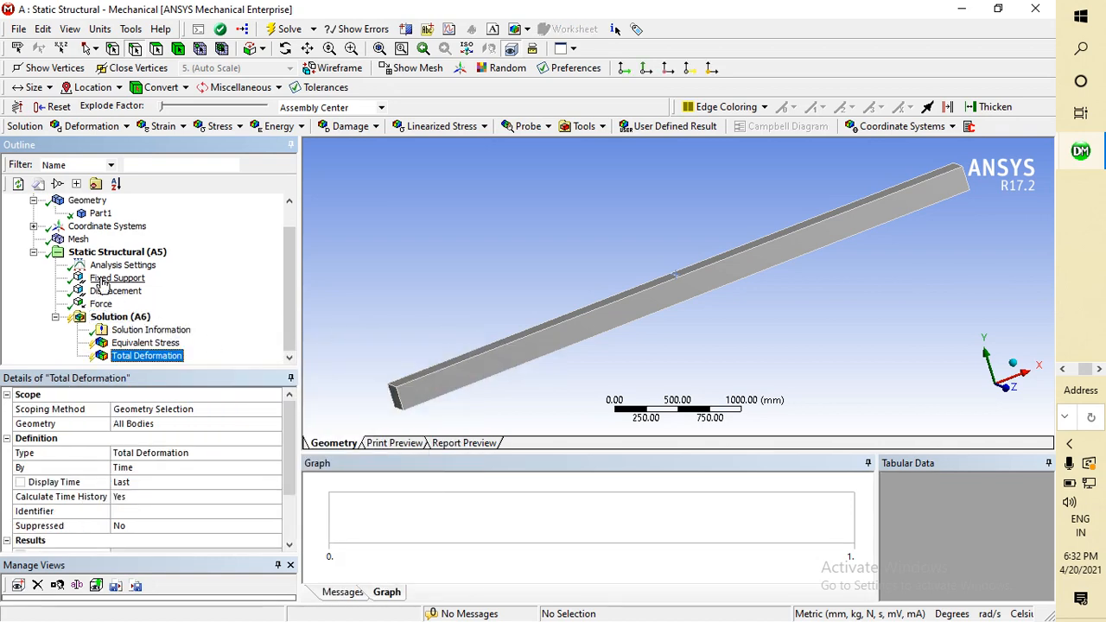
click(270, 28)
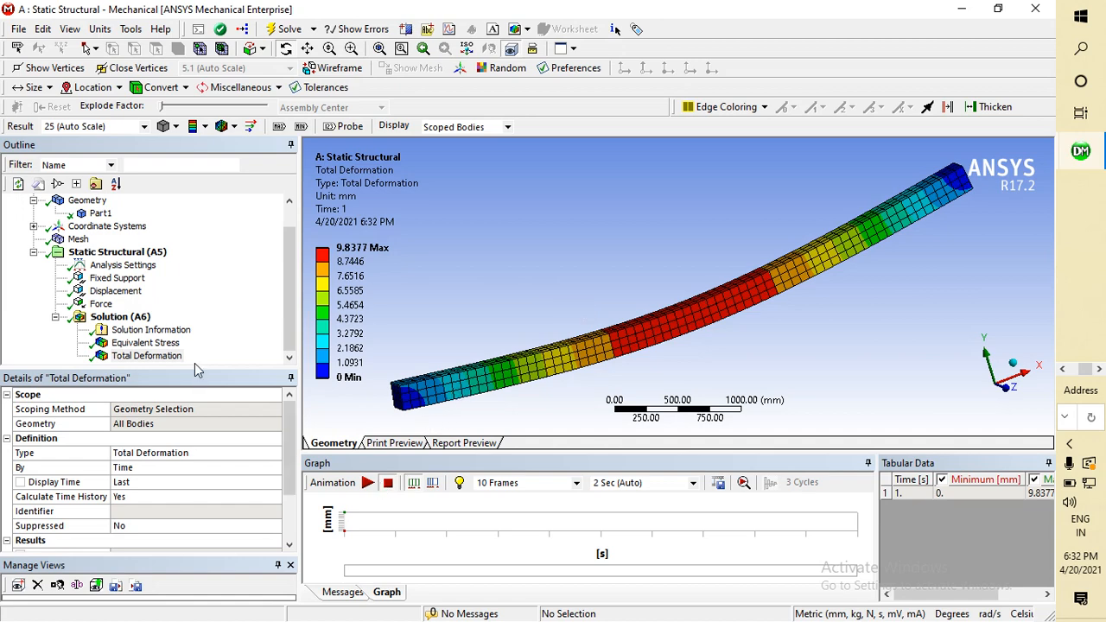
Step: Display the equivalent stress result with maximum and minimum labels on the beam
click(151, 343)
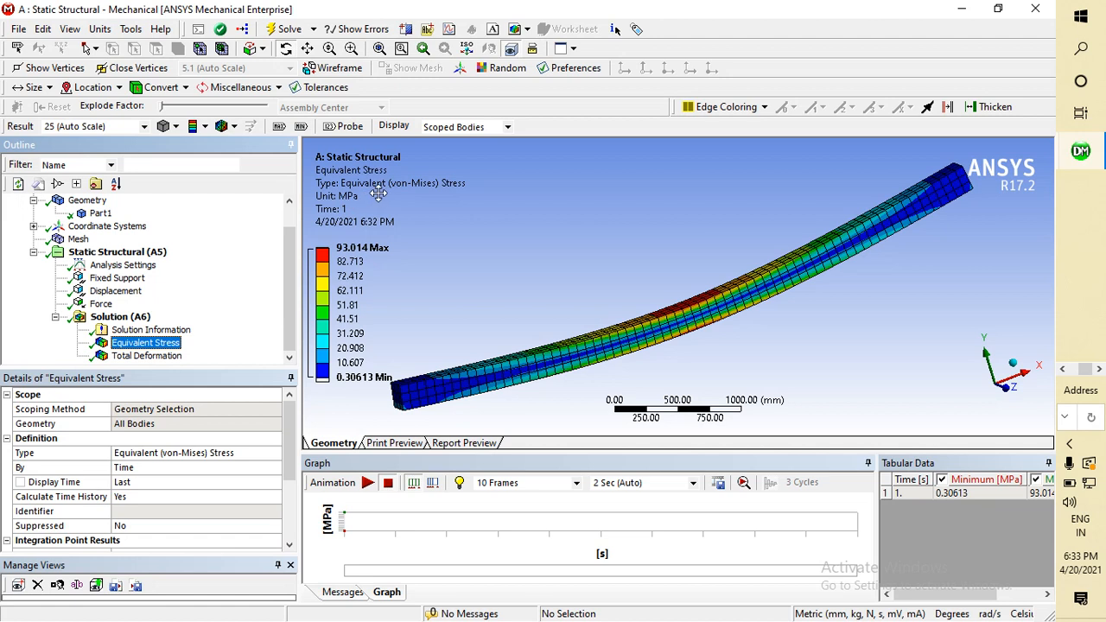
click(278, 127)
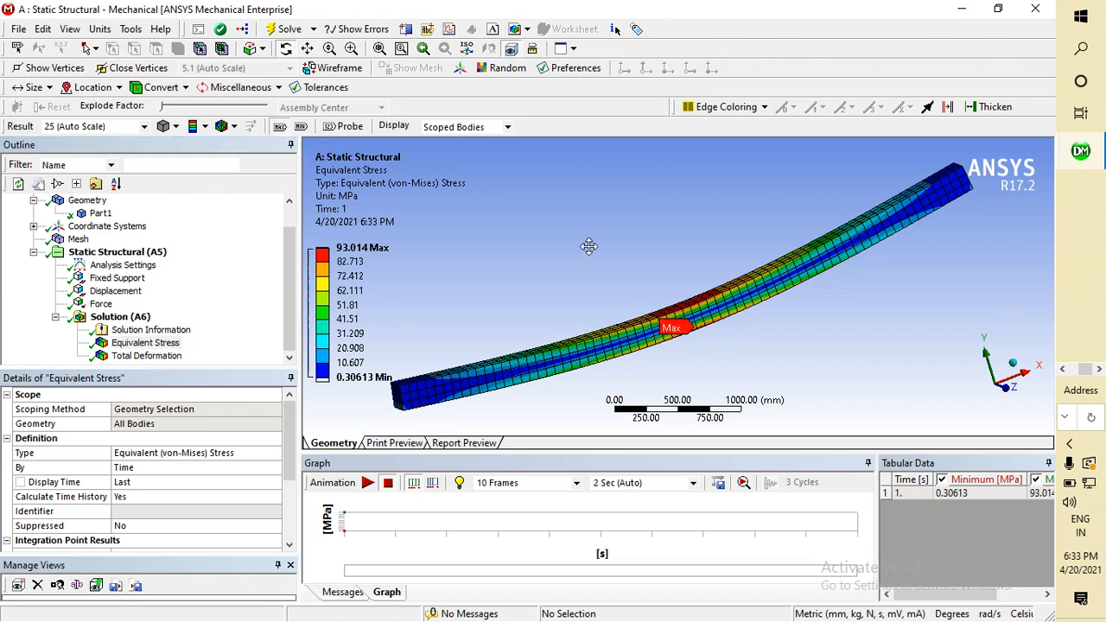
scroll(679, 328, up, 2)
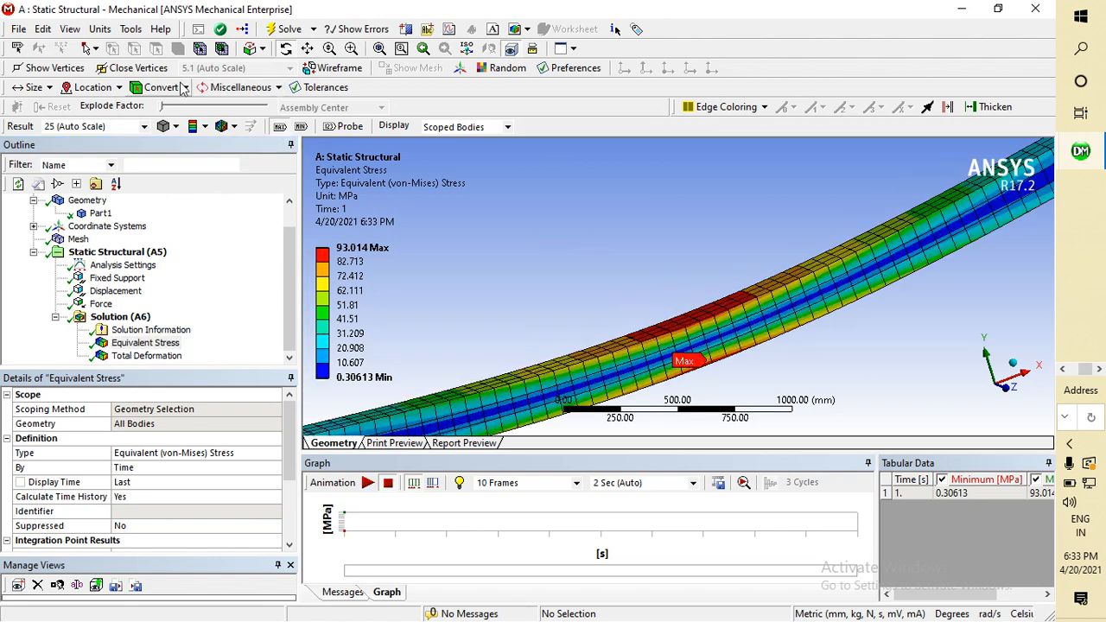
click(300, 128)
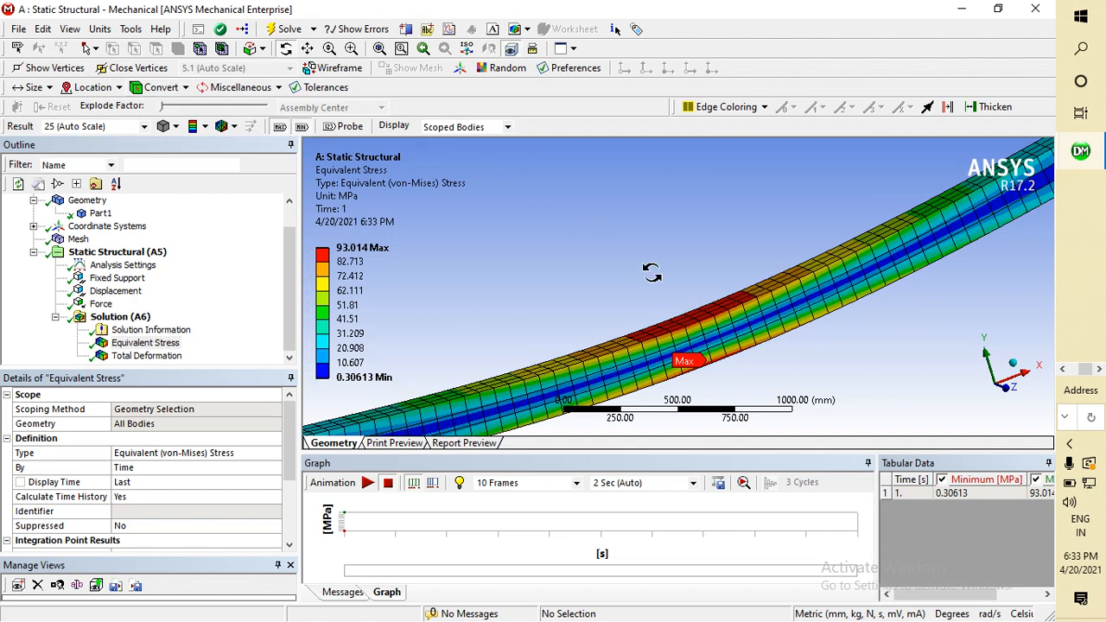
scroll(653, 279, down, 2)
scroll(654, 289, down, 1)
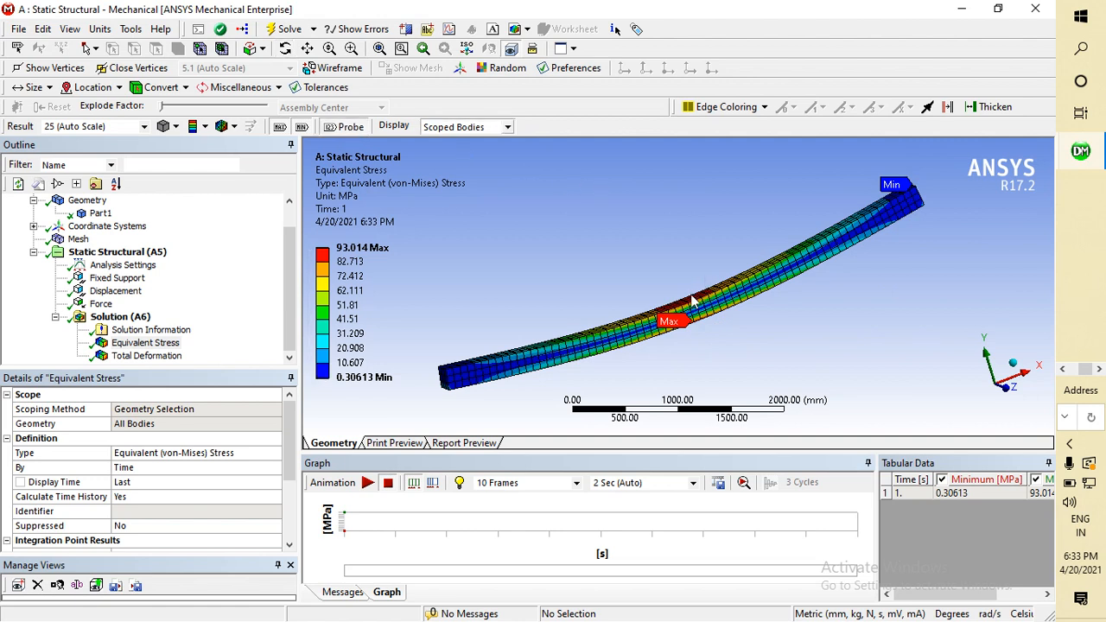
Step: Probe the equivalent stress on the beam's upper edge at mid-span and near both ends
click(672, 313)
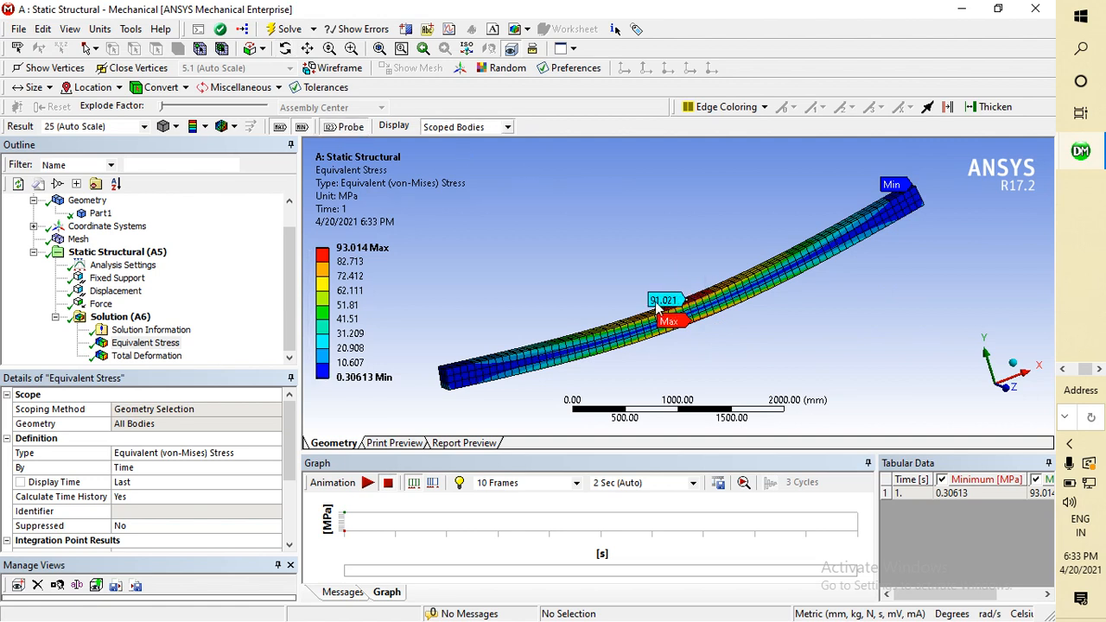
click(507, 355)
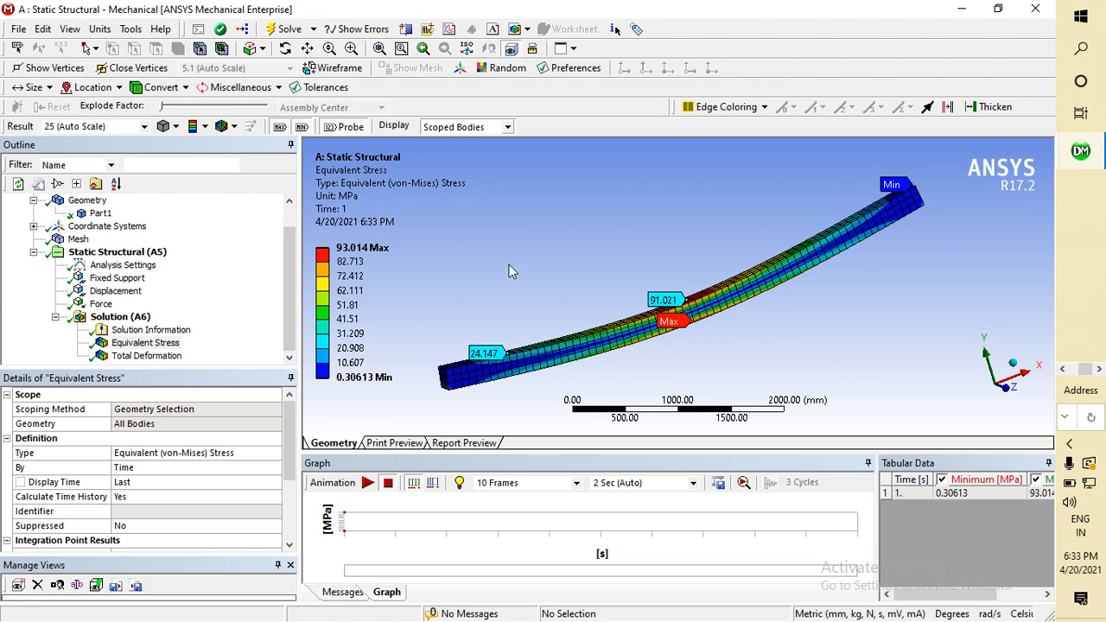
click(834, 229)
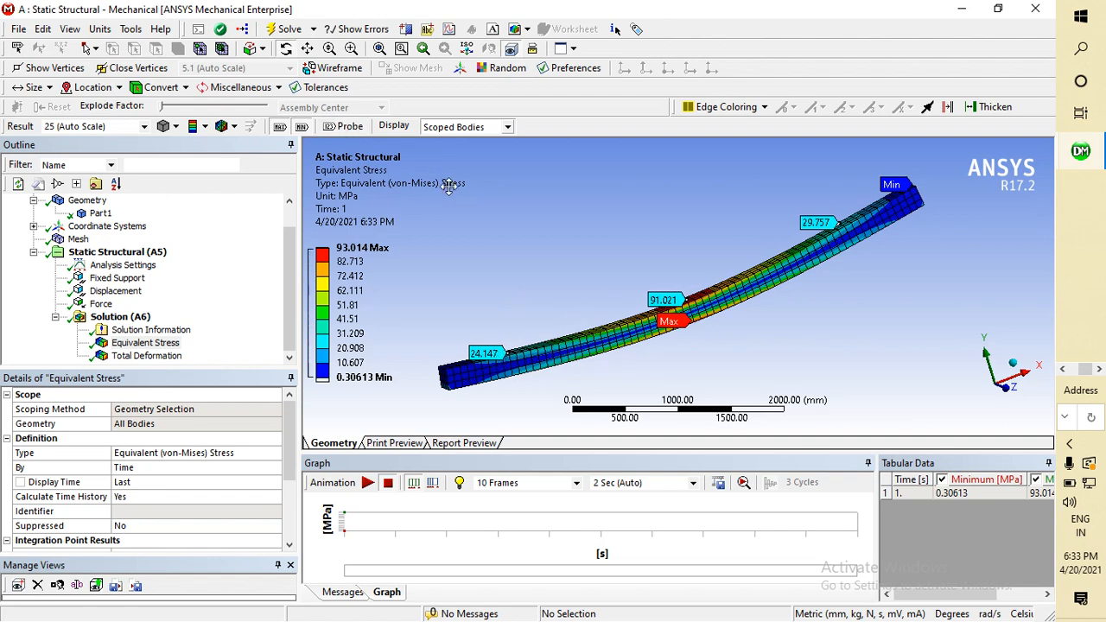
Step: Hide the maximum and minimum labels on the equivalent stress plot
click(489, 355)
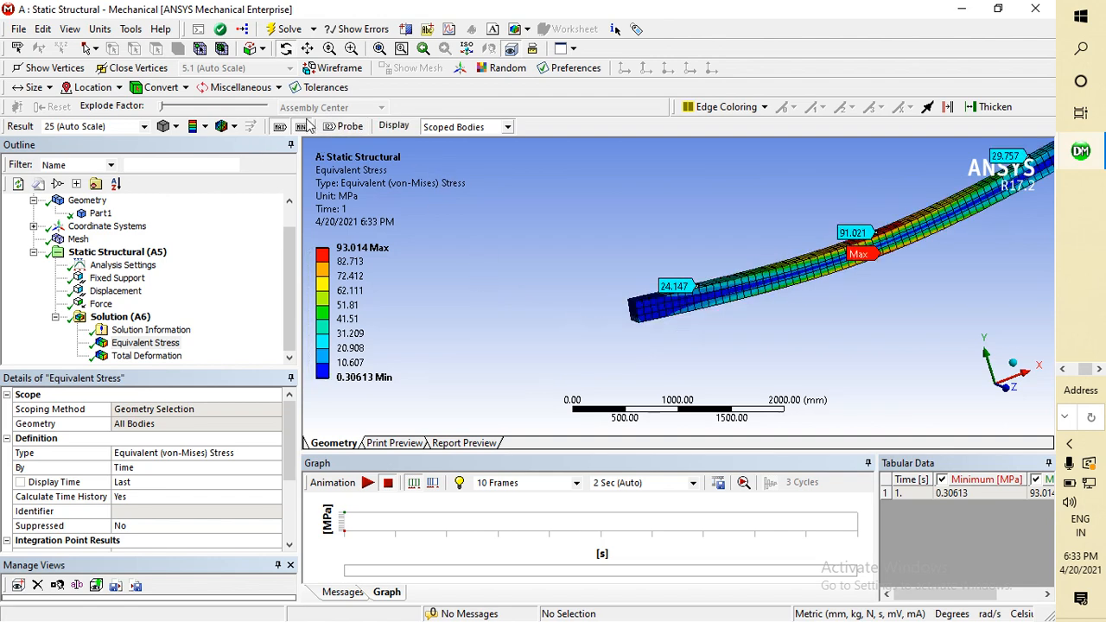
click(345, 126)
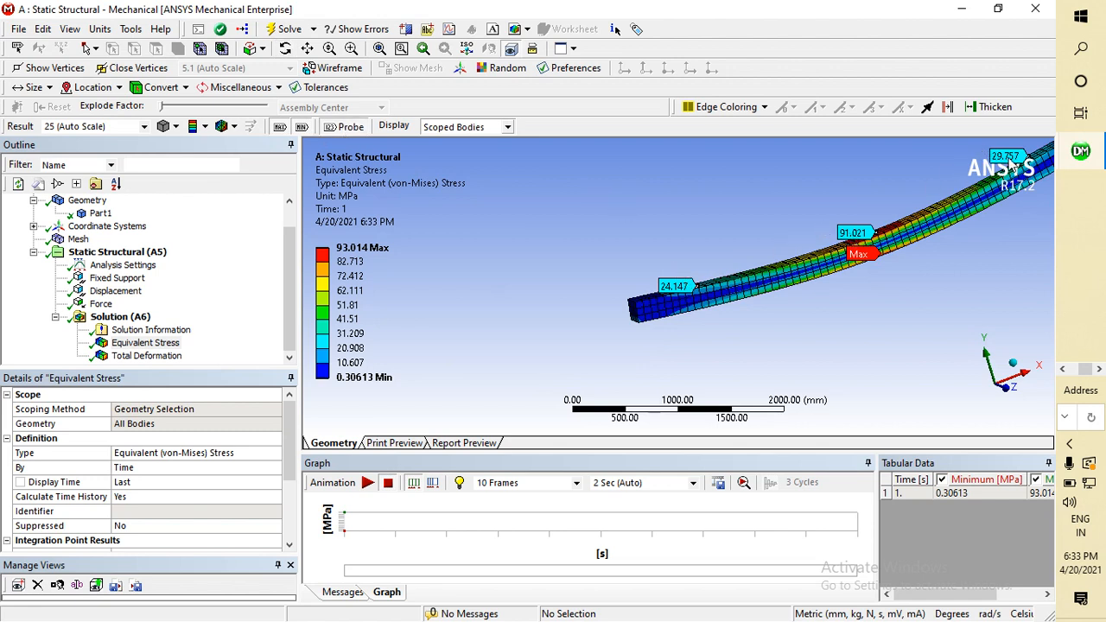
click(279, 128)
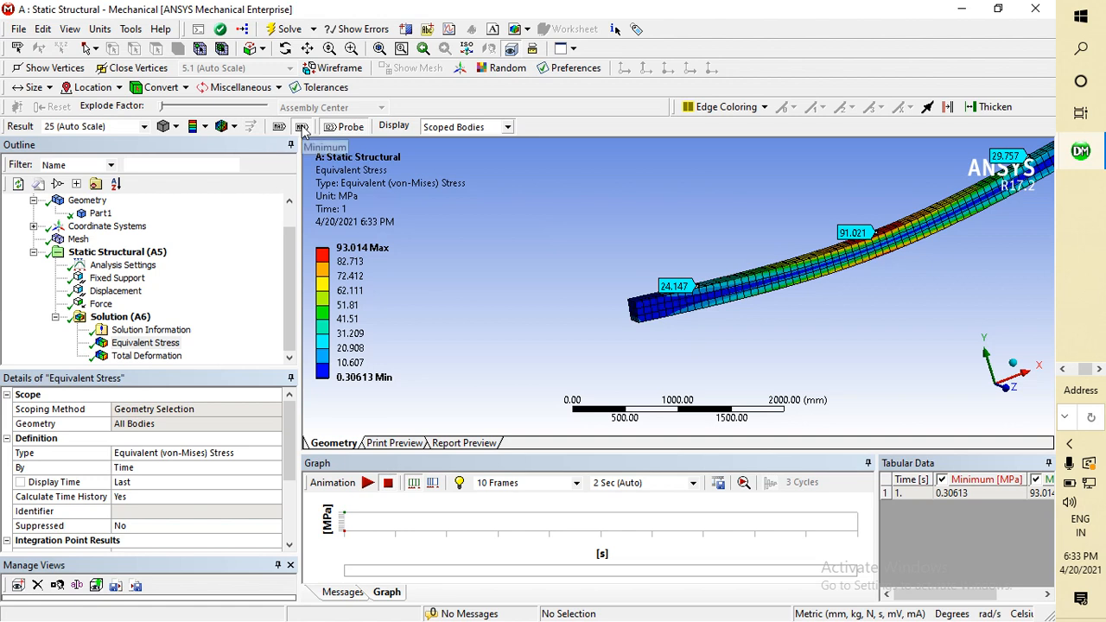
click(306, 128)
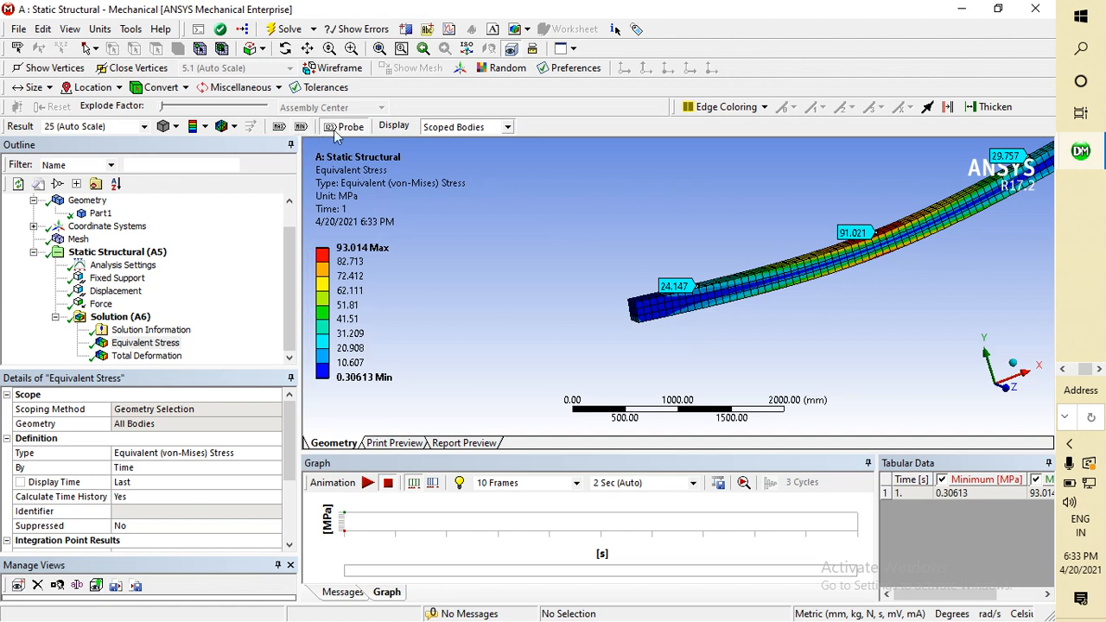
Step: Try to remove the 24.147 stress probe label near the beam's end
click(337, 126)
right_click(675, 287)
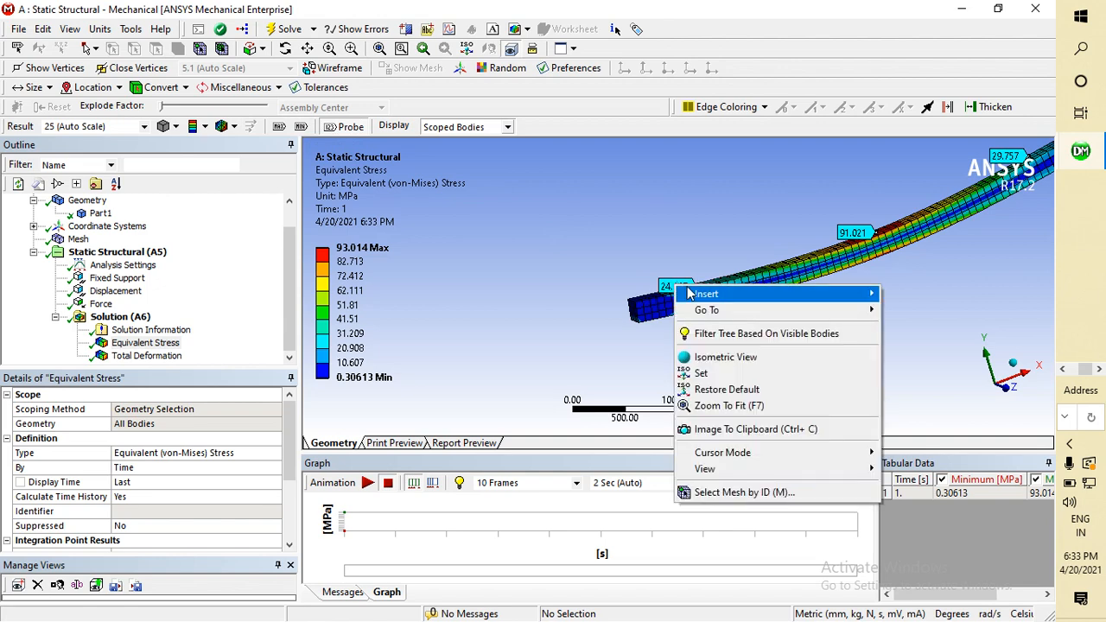
click(664, 293)
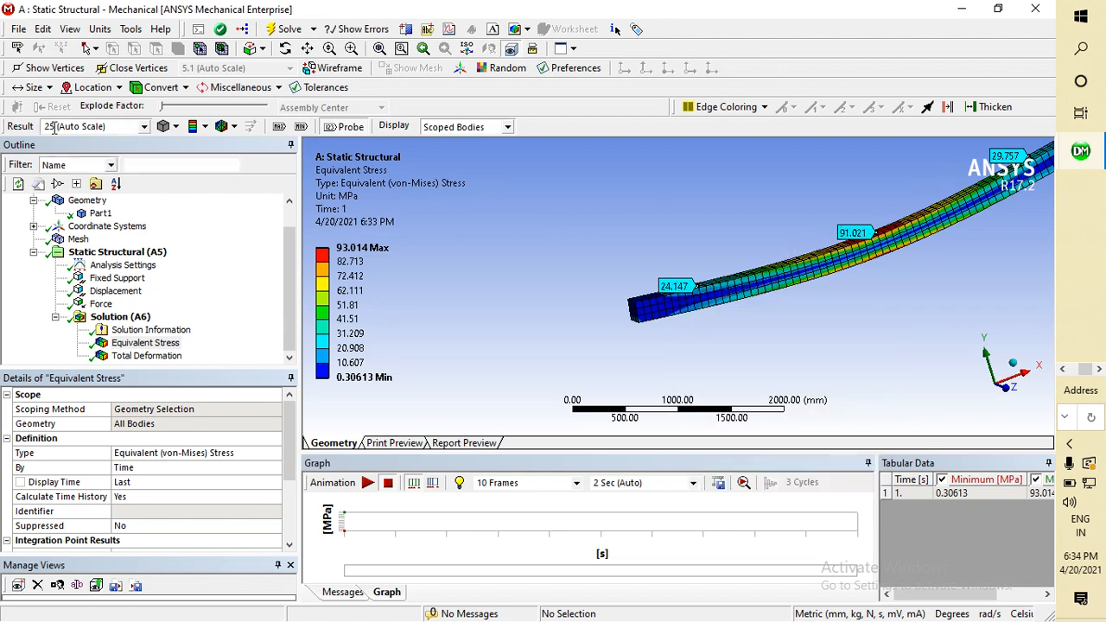
Step: Probe the equivalent stress at two more points near the same end of the beam
click(347, 129)
click(684, 303)
click(679, 286)
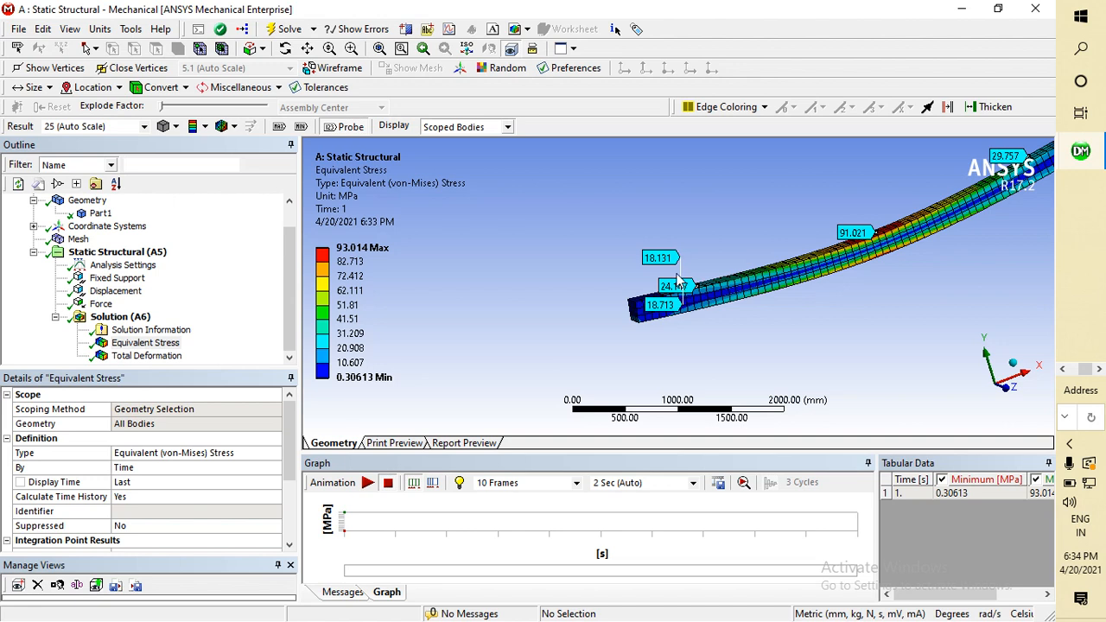
Step: Try to remove the 18.131 stress probe label and bring the whole beam back into view
click(344, 128)
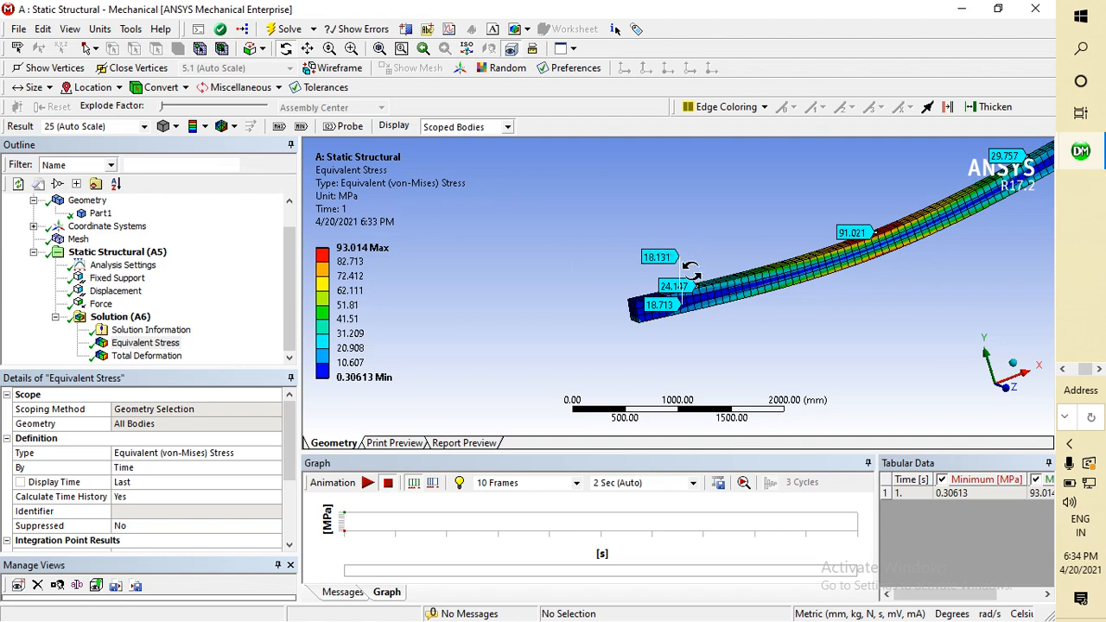
right_click(656, 259)
click(652, 256)
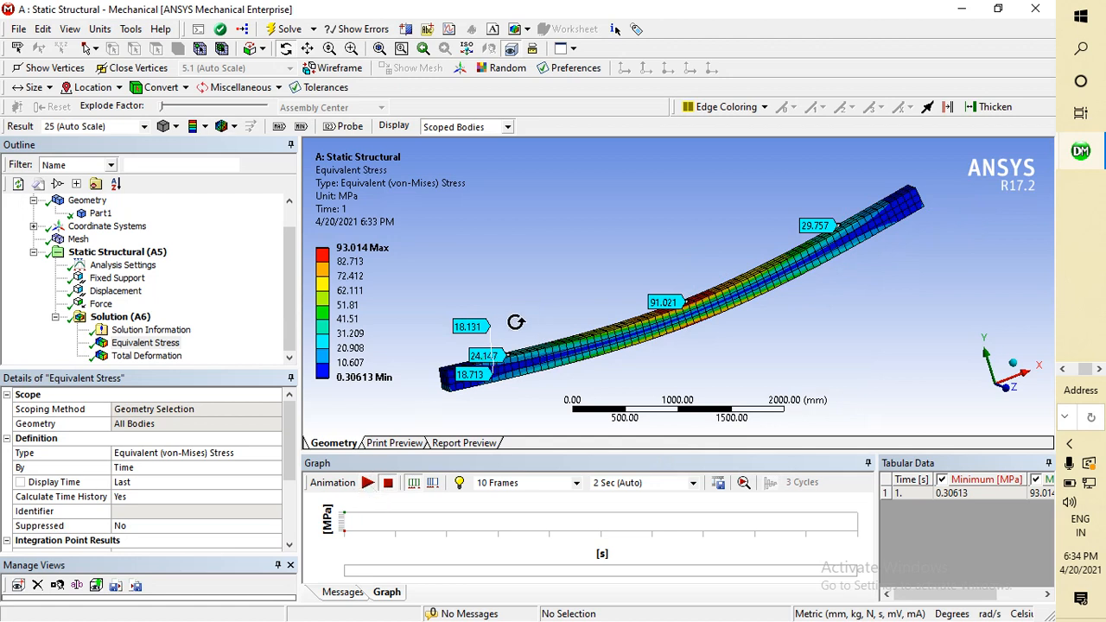
Step: Play the animation of the equivalent stress result on the beam
click(367, 484)
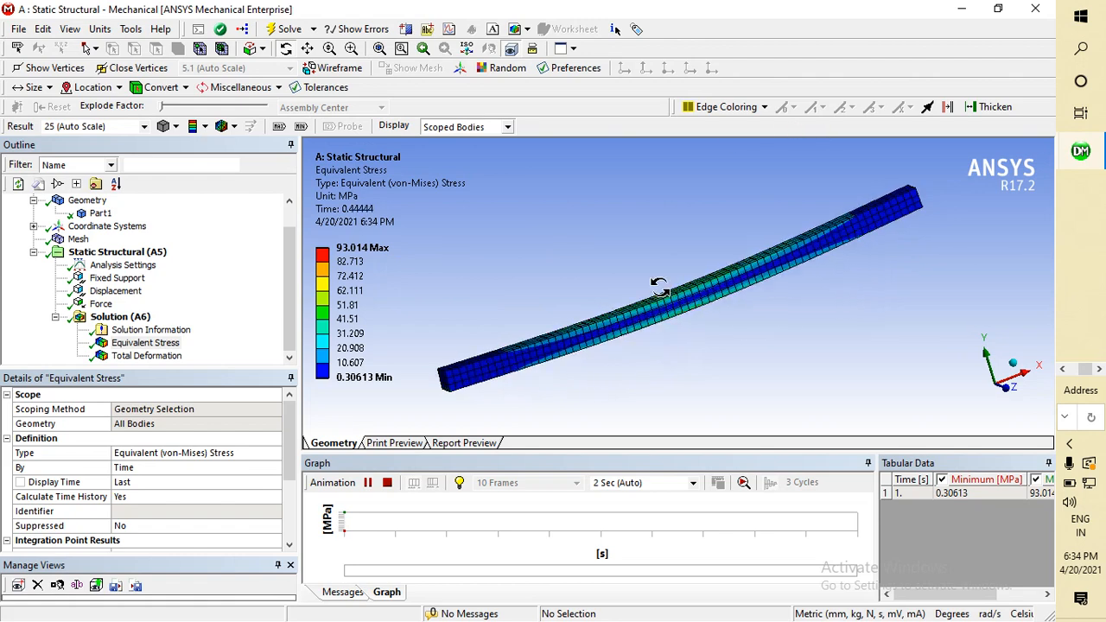
click(1067, 444)
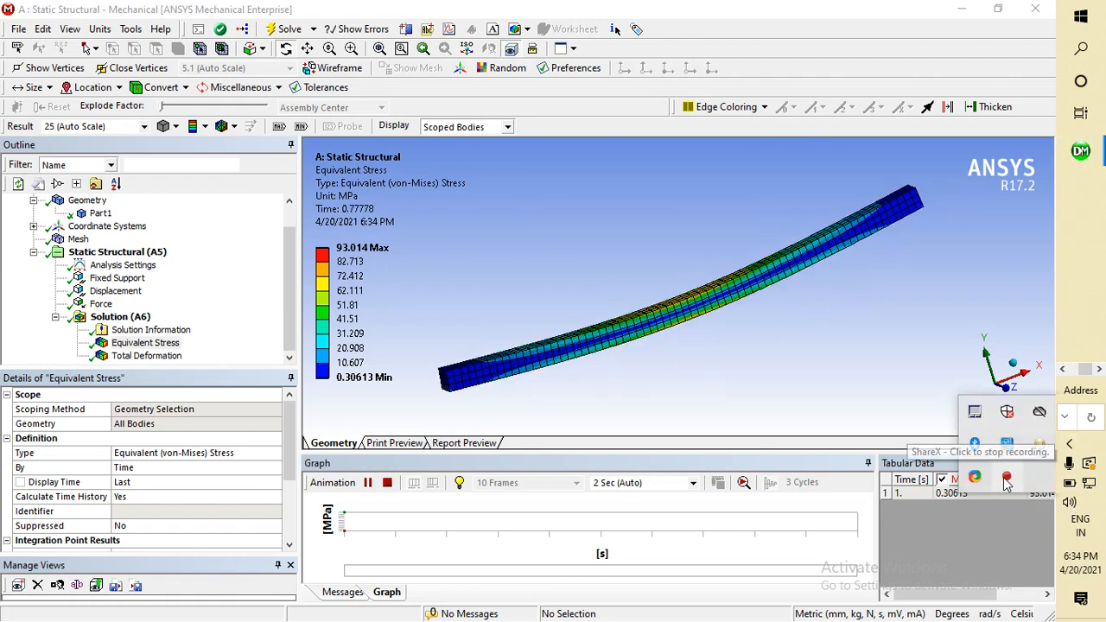